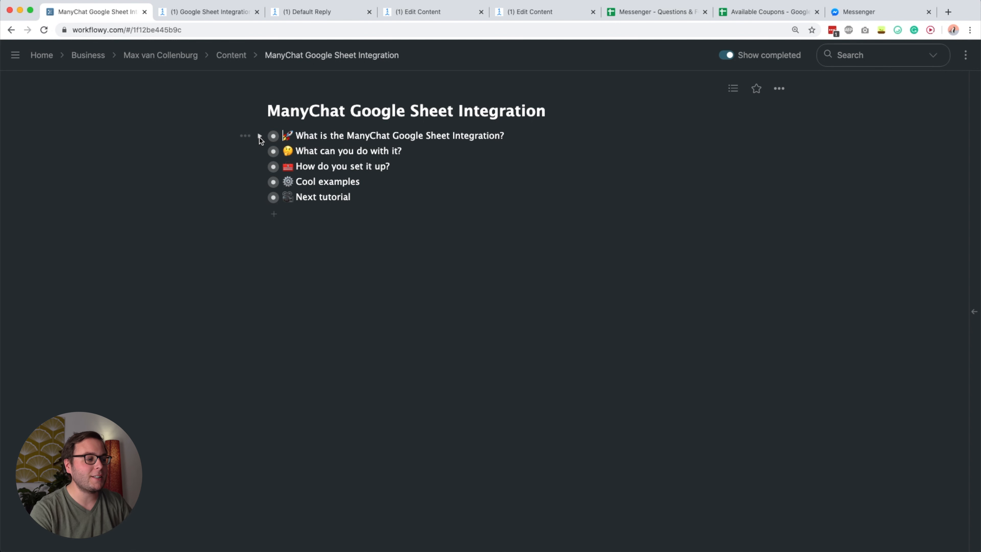
- Expand 'What is the ManyChat Google Sheet Integration?' and 'What can you do with it?', highlighting the update-existing-rows line
left_click(259, 137)
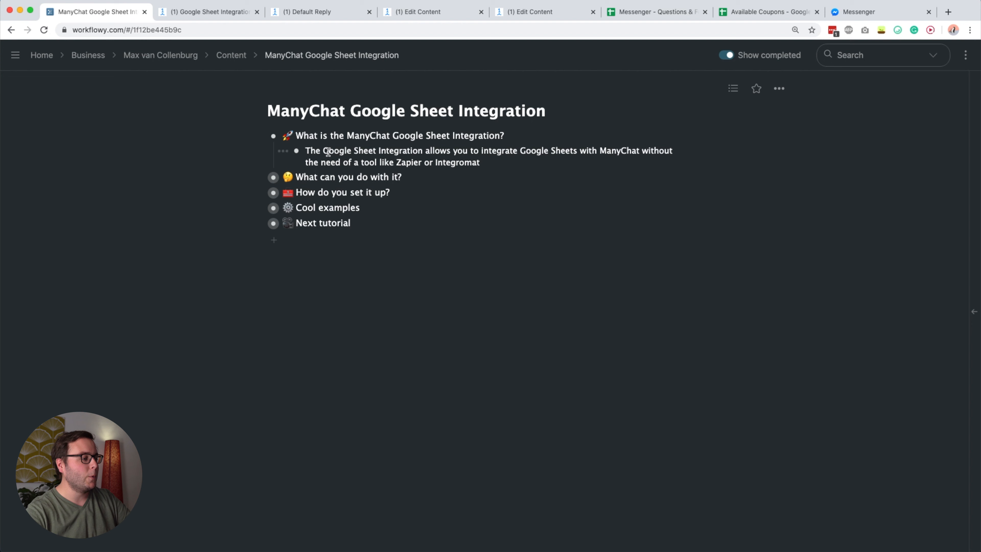
left_click(260, 178)
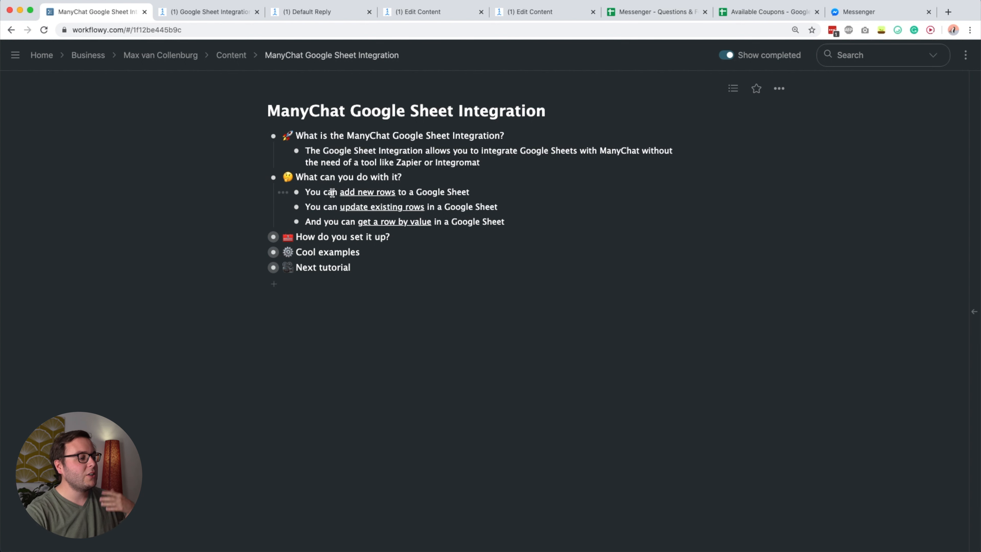
double_click(331, 206)
triple_click(332, 206)
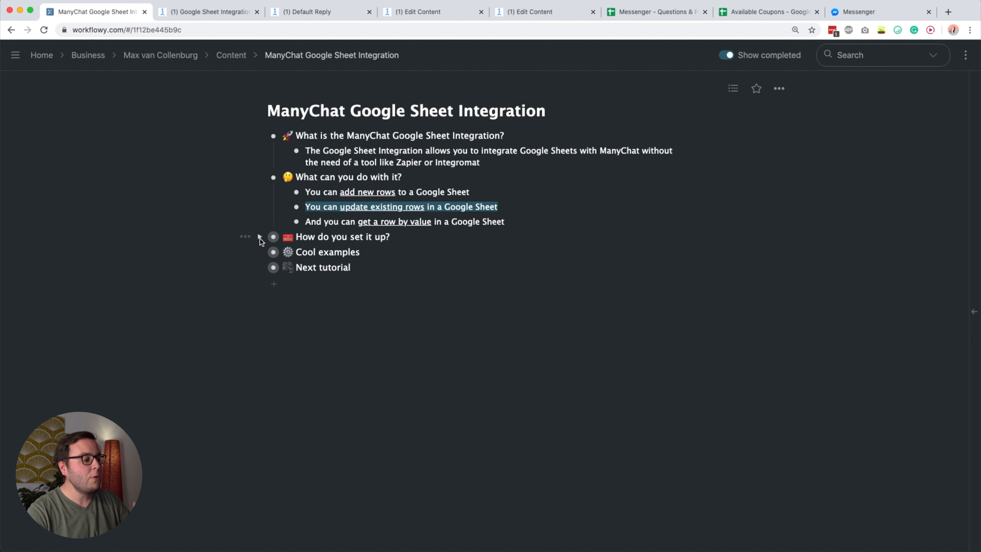
- Expand 'How do you set it up?', highlight 'Google Column Titles', then move to the Messenger questions spreadsheet
left_click(259, 238)
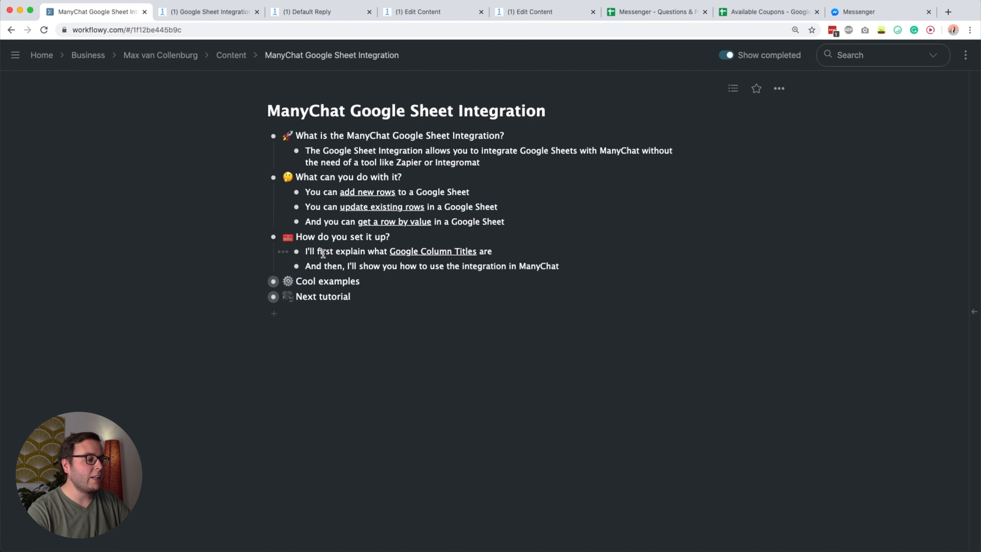
left_click(372, 251)
left_click_drag(403, 251, 466, 252)
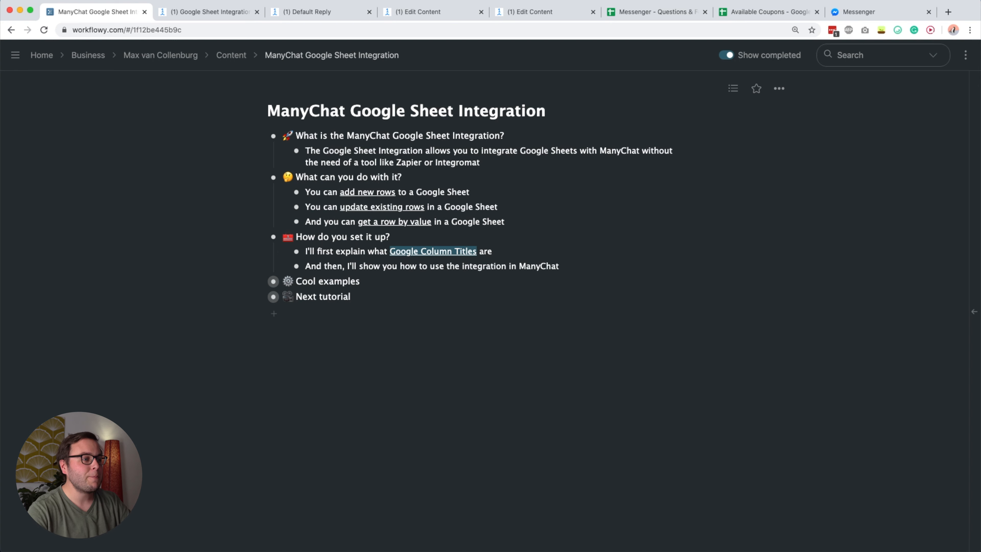
left_click(622, 12)
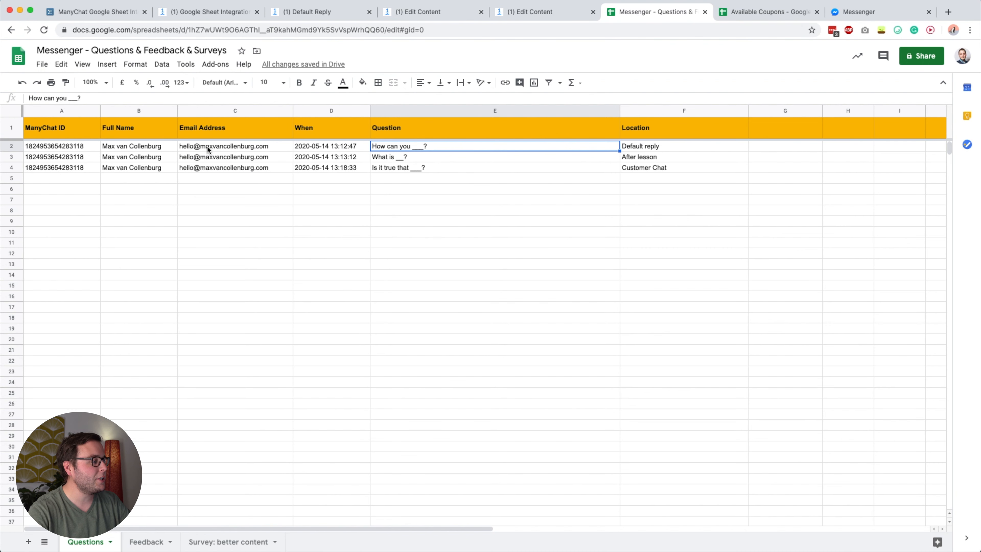
- Review the Questions sheet's title row and its Full Name, Email Address and When columns
left_click(7, 127)
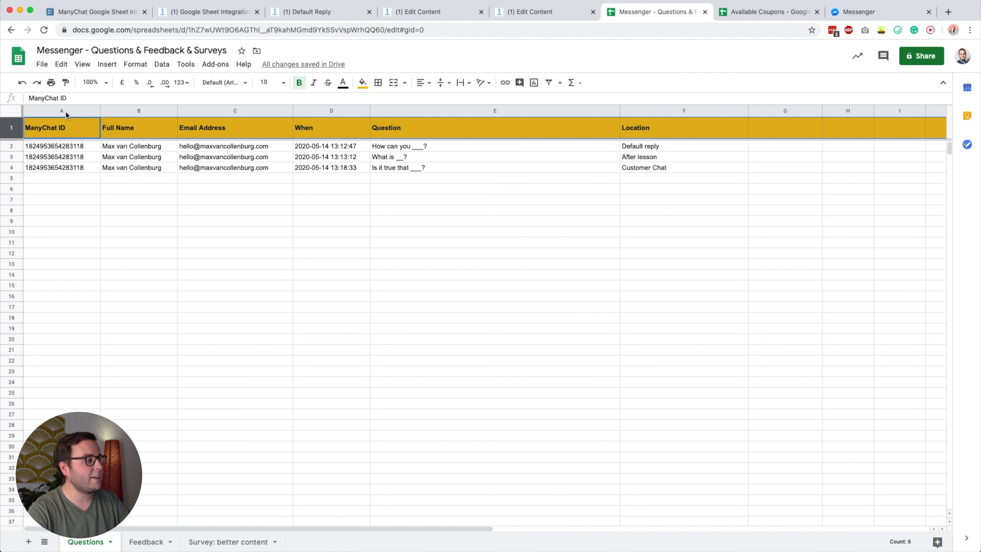
left_click(75, 222)
left_click(12, 231)
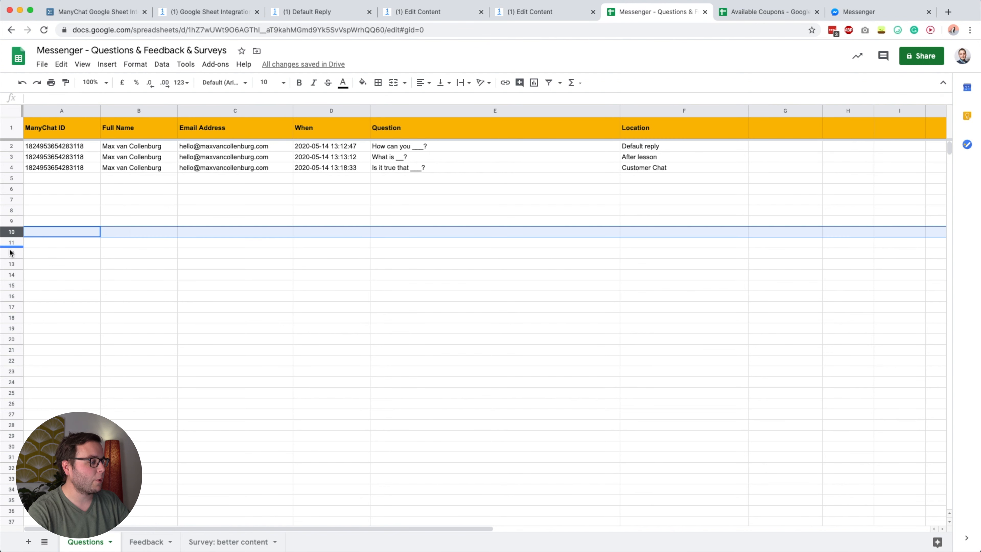
left_click(11, 254)
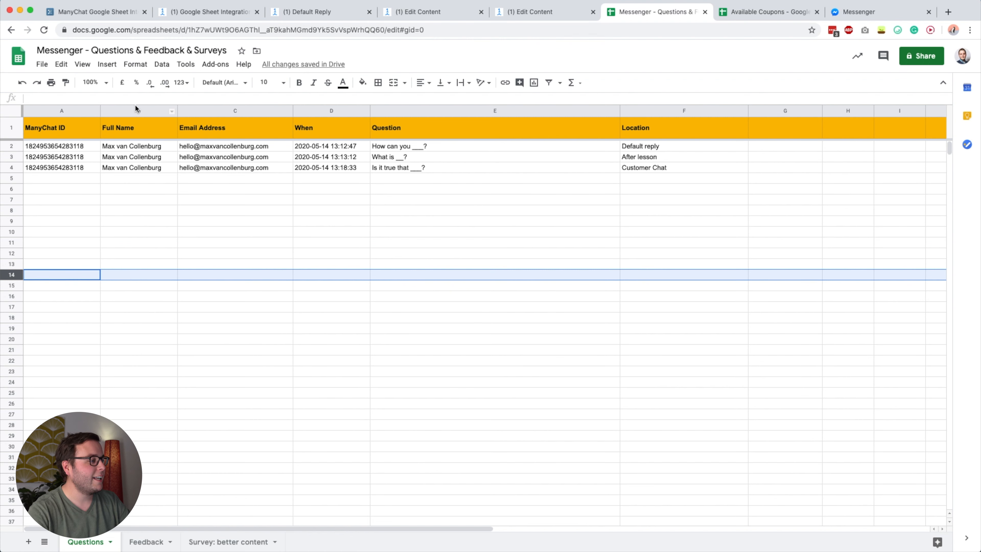
left_click(136, 108)
left_click(232, 111)
left_click(329, 111)
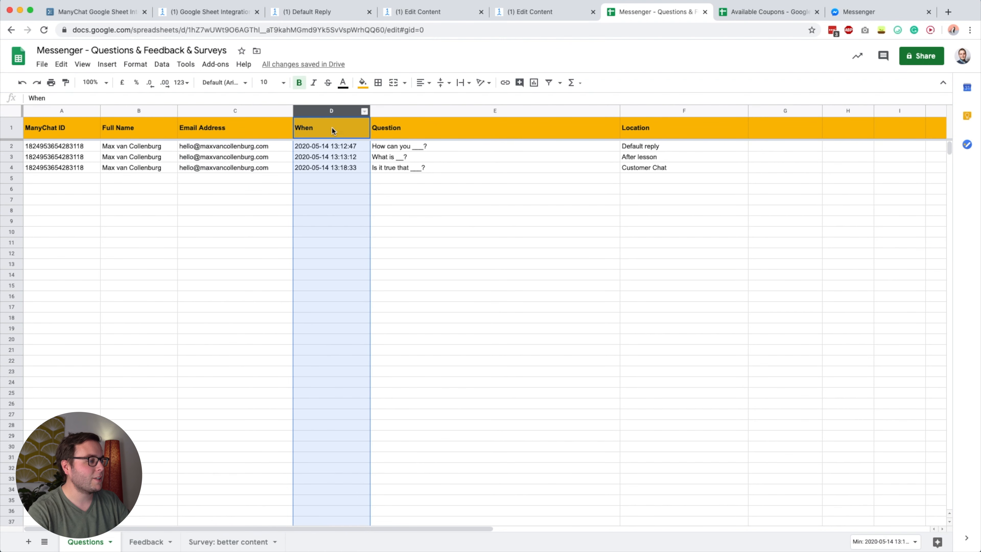
left_click(253, 112)
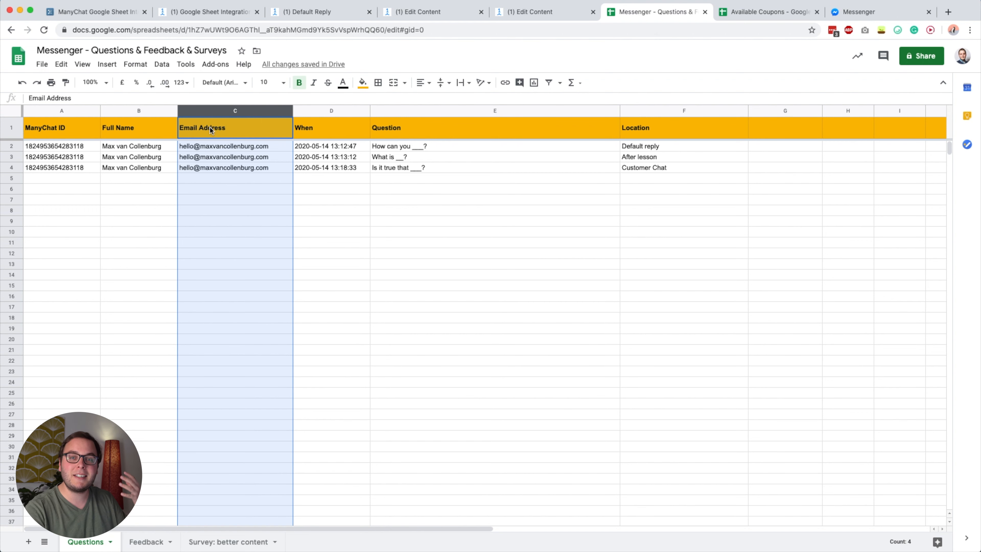
left_click(209, 126)
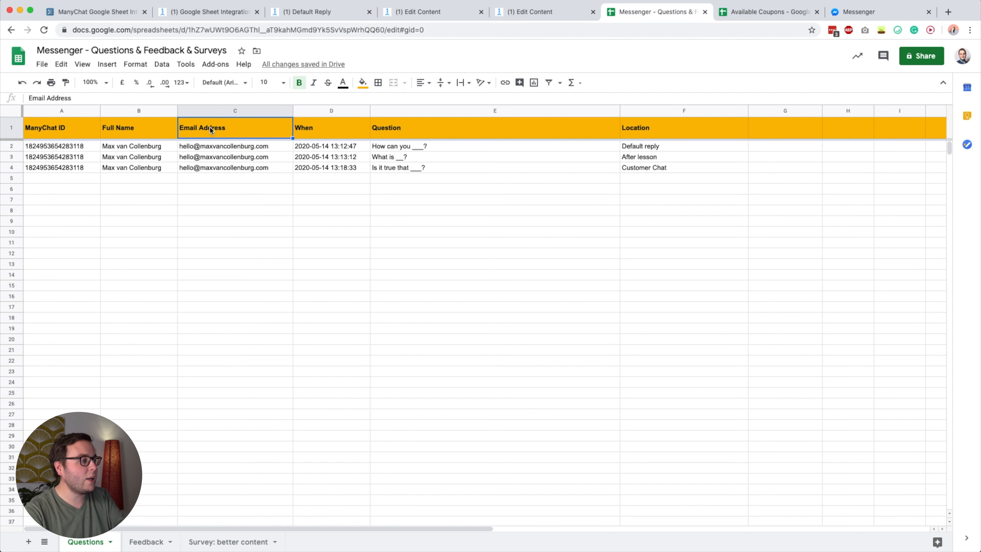
- Add a new Actions step to the ManyChat Google Sheet Integration flow canvas
left_click(220, 15)
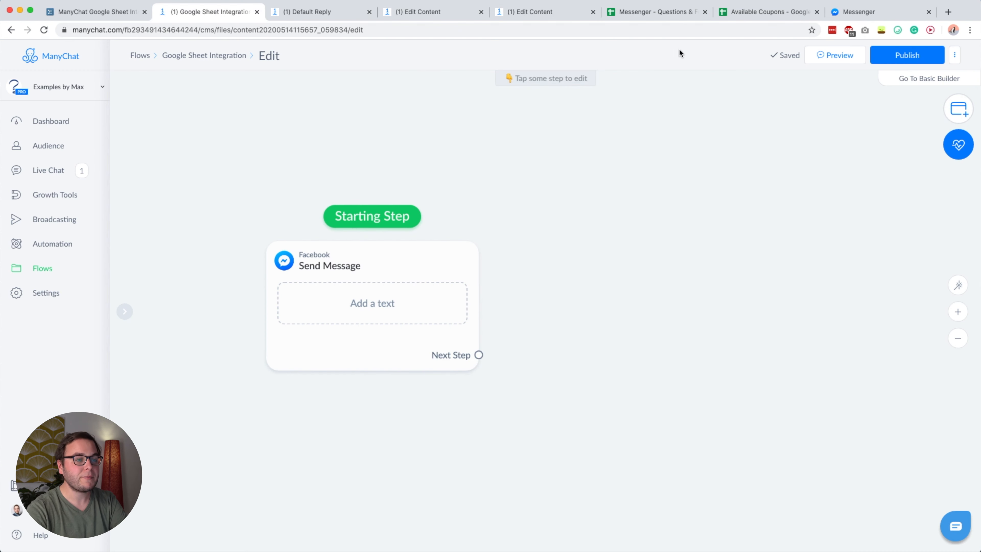
left_click(958, 108)
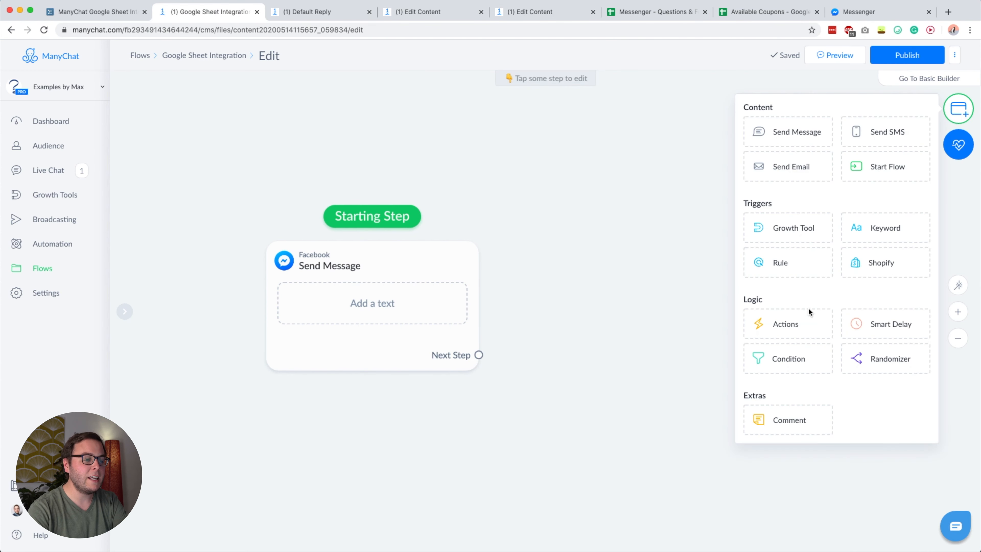
left_click(782, 323)
left_click(641, 278)
- Give the step a Google Sheets Insert Row action on 'Messenger - Questions & Feedback & Surveys'
left_click(207, 132)
scroll(202, 232, "down", 2)
scroll(203, 249, "down", 3)
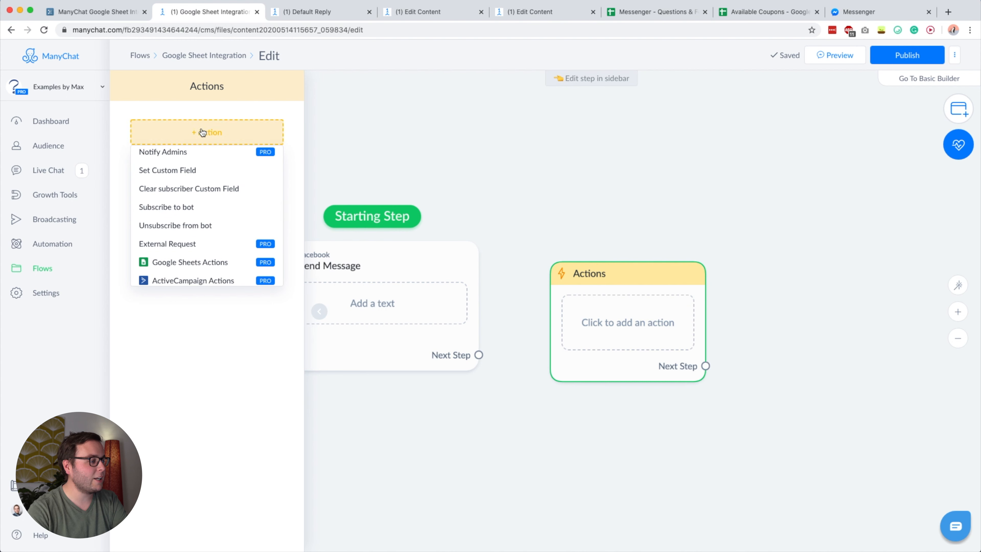
scroll(174, 244, "down", 1)
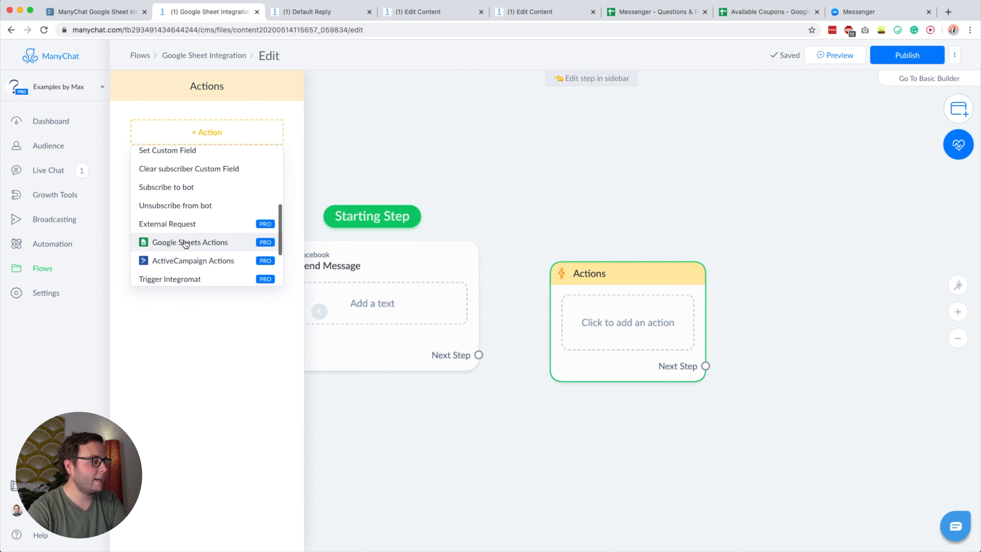
left_click(165, 244)
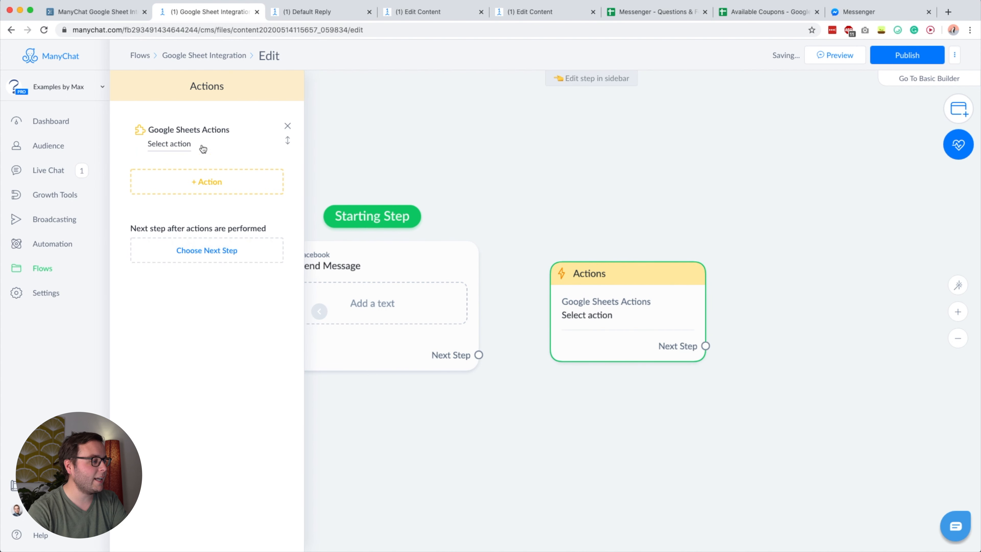
left_click(157, 144)
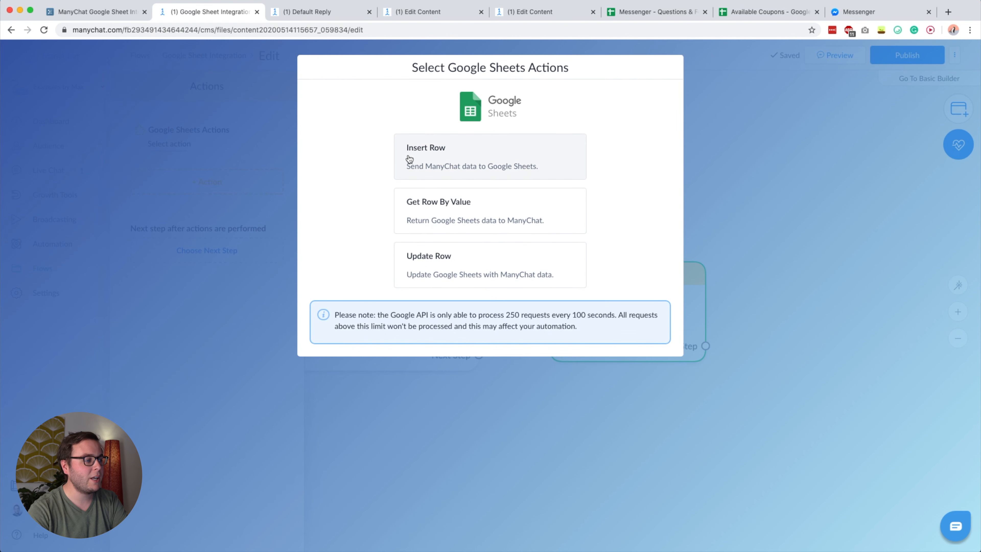
left_click(426, 155)
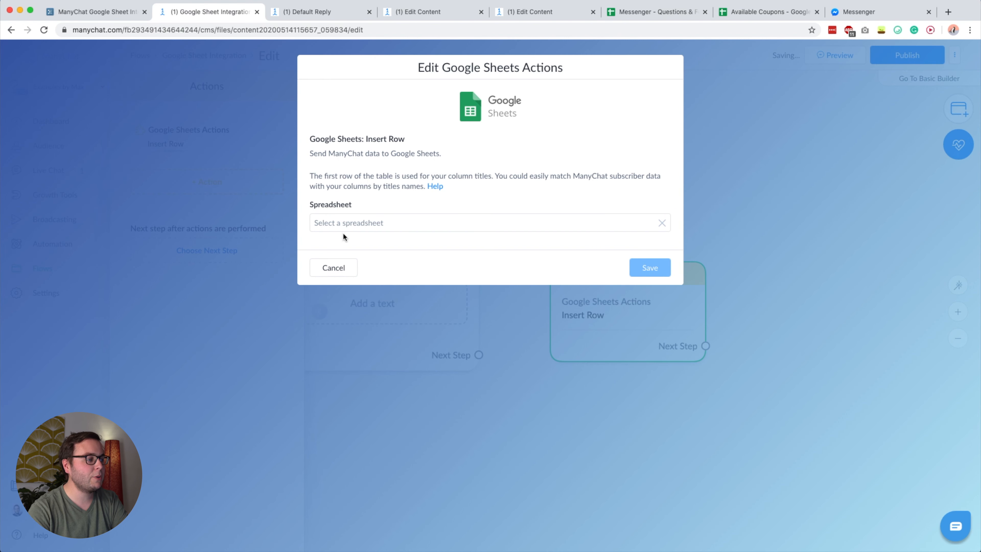
left_click(339, 220)
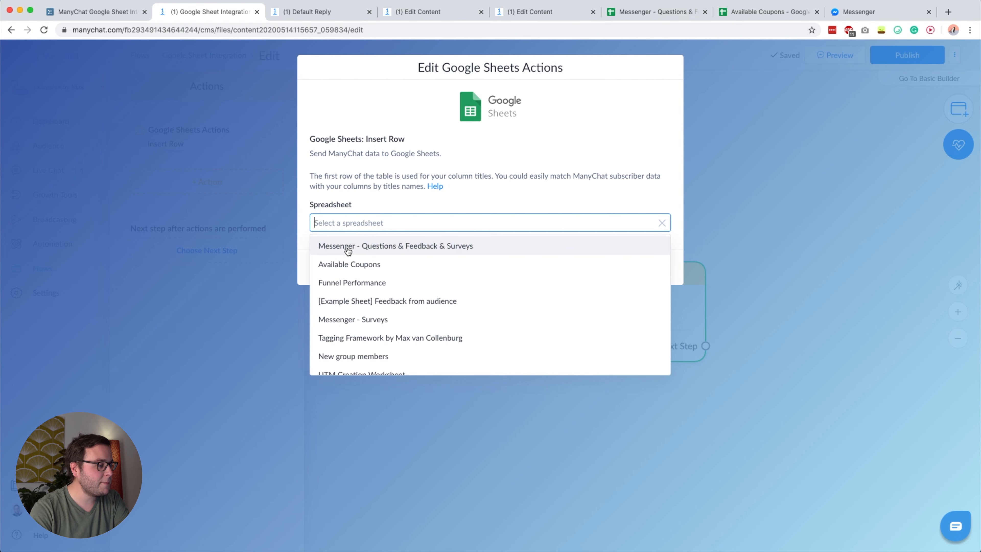
left_click(360, 248)
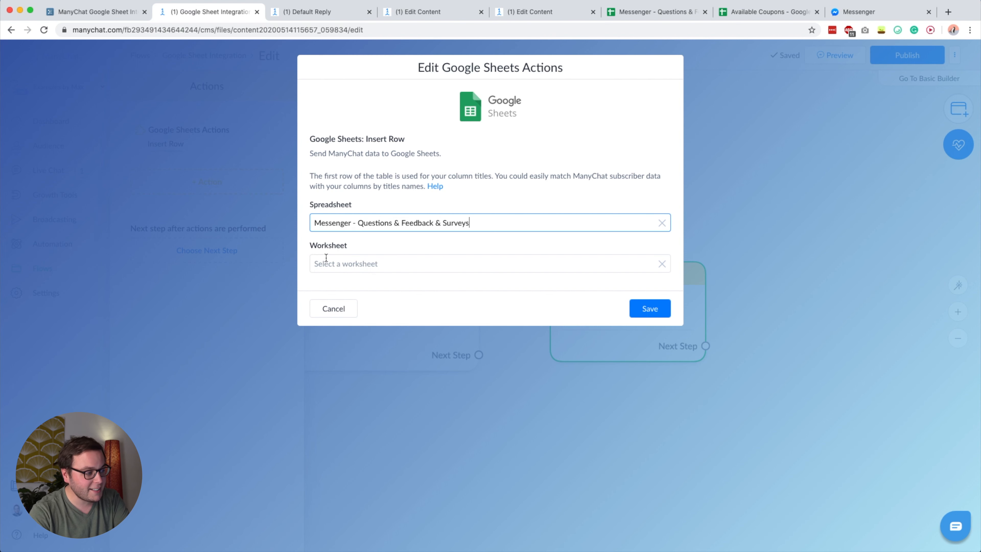
- Compare the Questions, Feedback and 'Survey: better content' sheets, then go back to ManyChat's action dialog
left_click(669, 13)
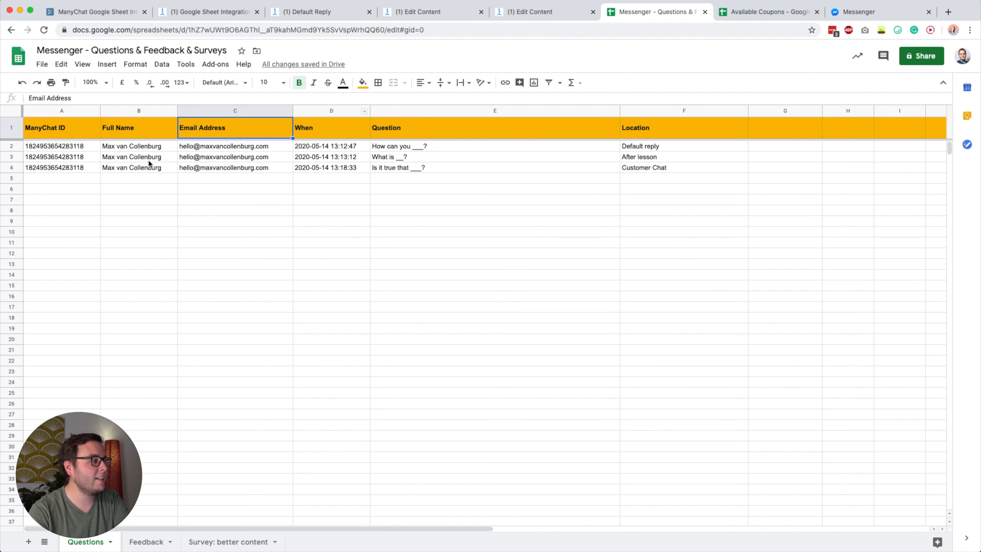
left_click(146, 542)
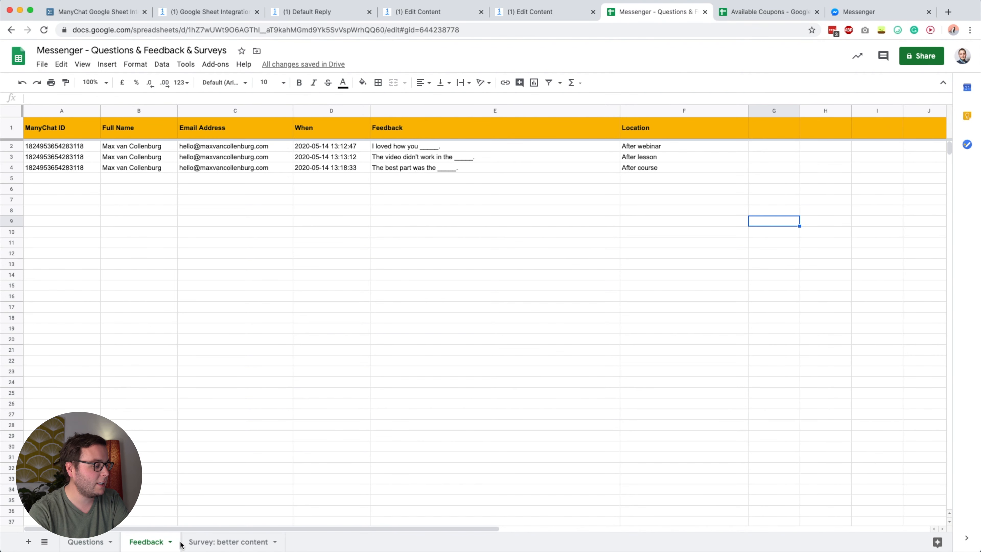
left_click(216, 542)
left_click(147, 541)
left_click(90, 542)
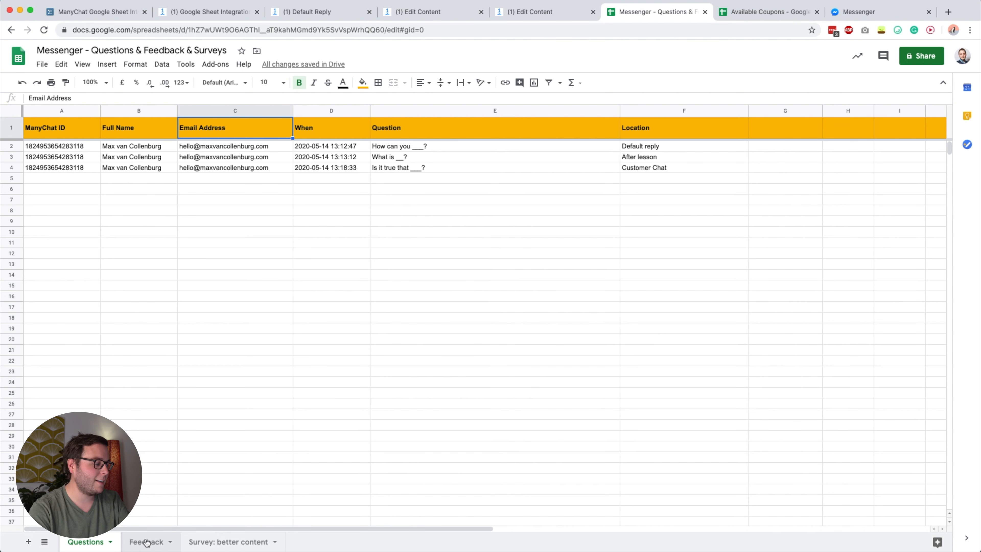
left_click(136, 543)
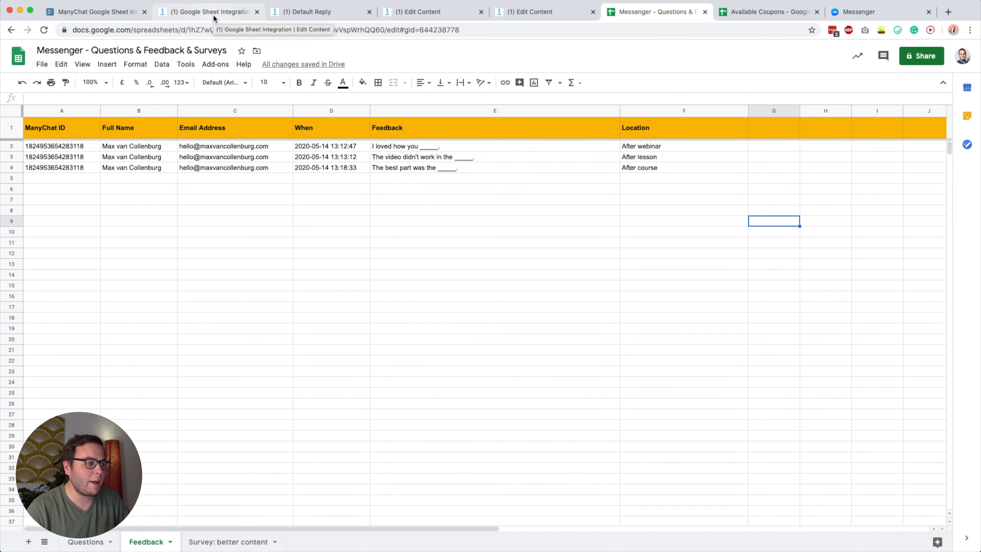
left_click(237, 12)
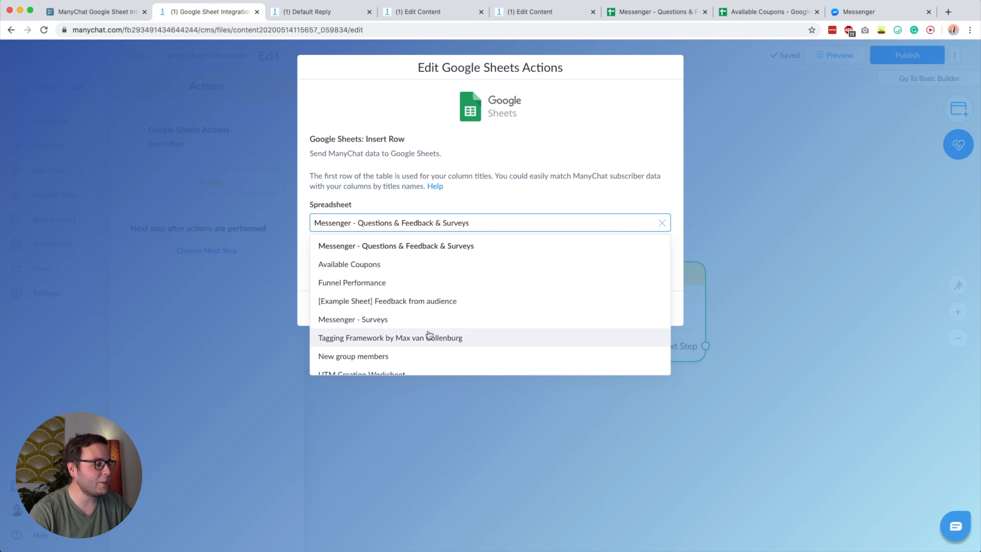
- Set the action's worksheet to Questions, checking its ManyChat ID column title in the spreadsheet
left_click(375, 251)
left_click(338, 267)
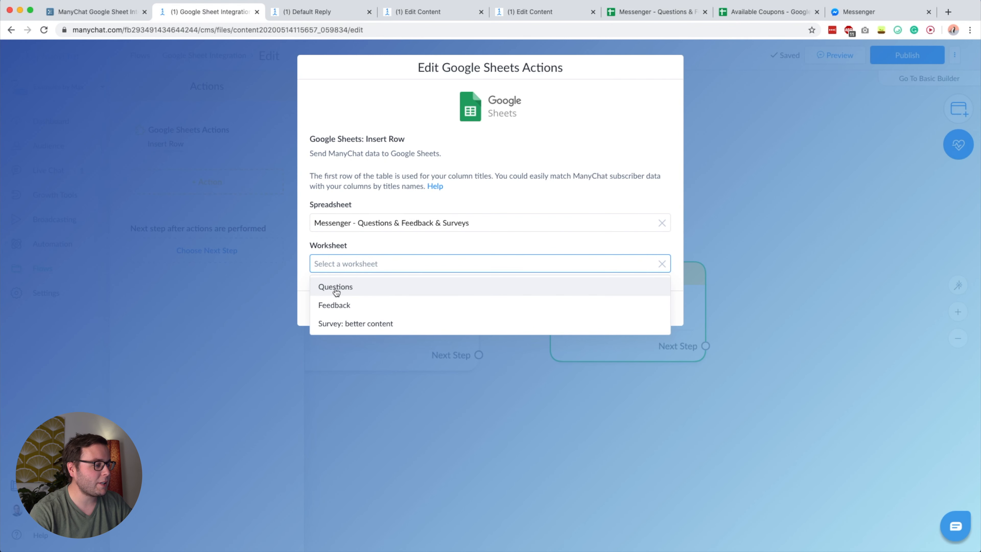
left_click(337, 286)
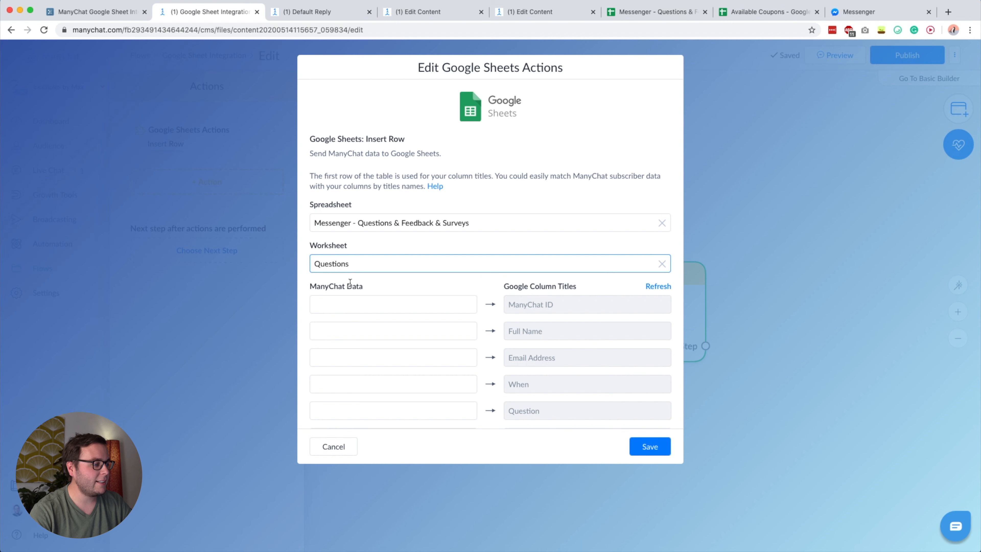
scroll(359, 324, "down", 2)
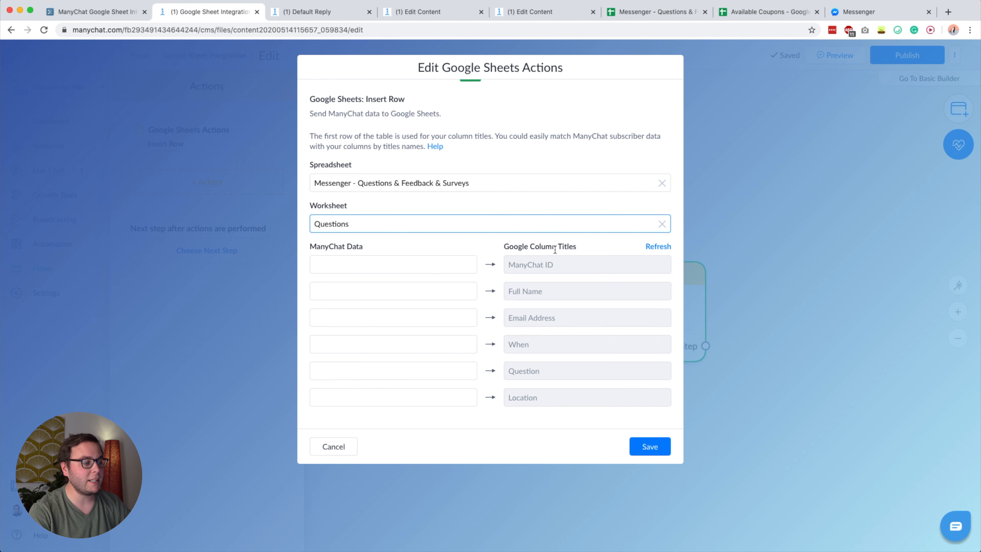
left_click(656, 15)
left_click(90, 541)
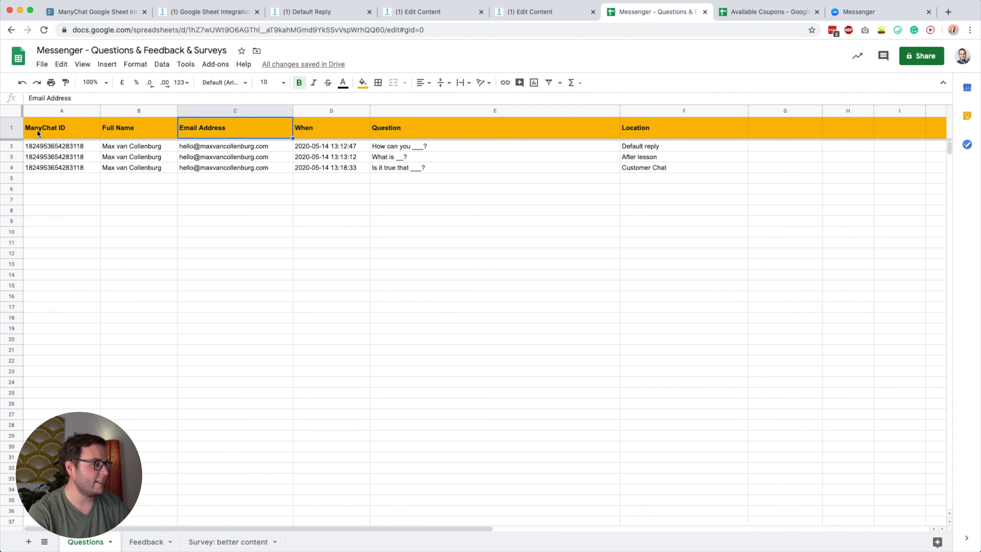
left_click(43, 130)
left_click(212, 15)
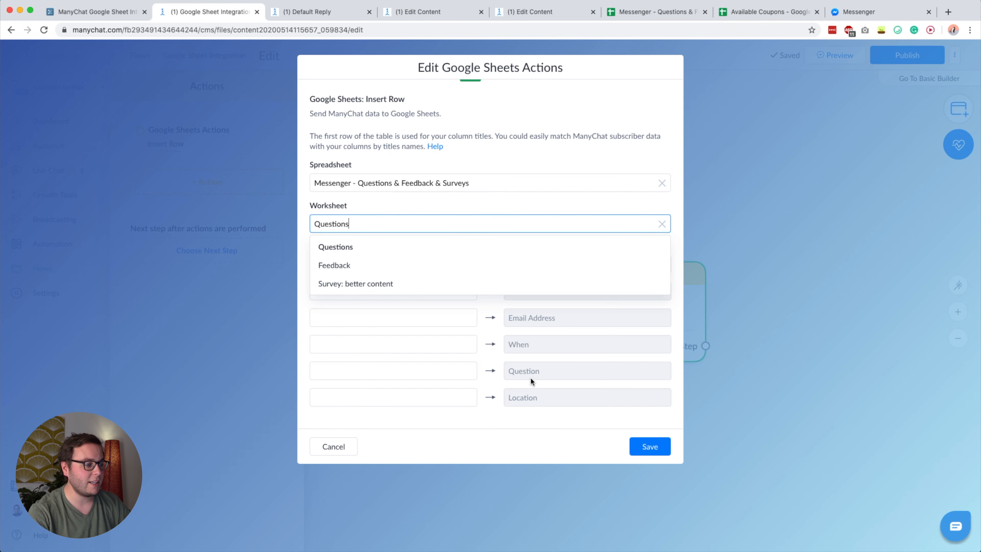
left_click(547, 313)
- Map User Id, Full Name and Email to their matching Questions columns and save the action
left_click(452, 265)
type("user id")
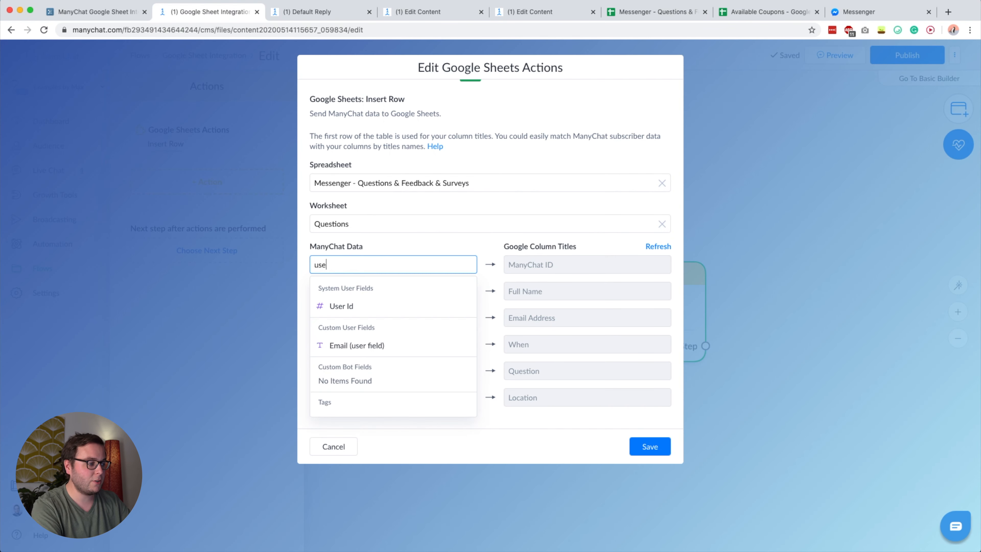
left_click(416, 305)
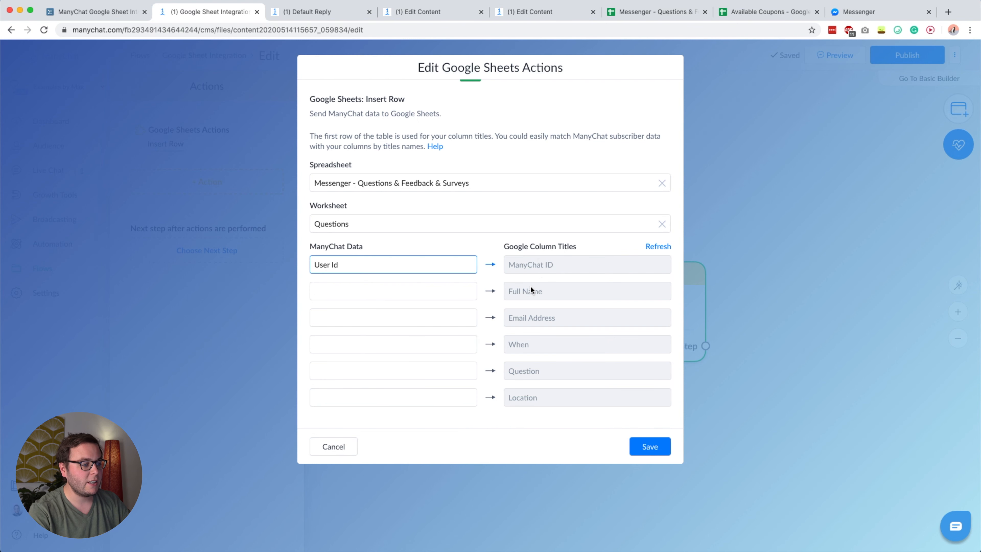
left_click(444, 291)
type("full name")
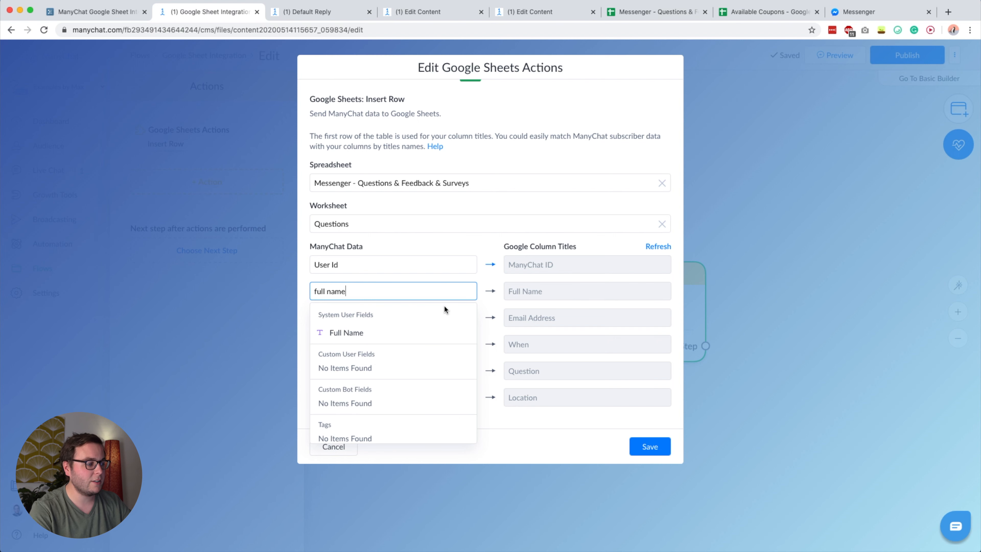
left_click(415, 333)
left_click(431, 319)
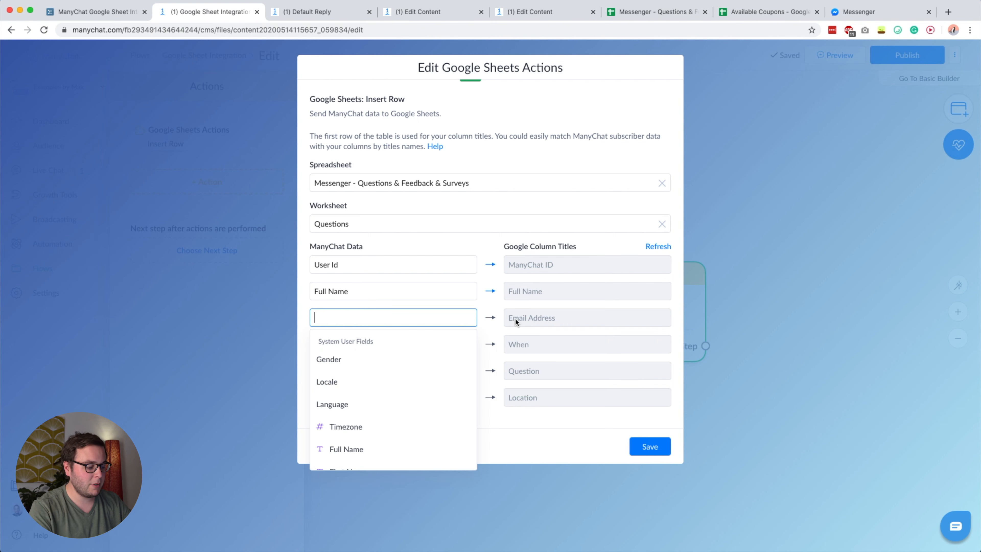
type("email")
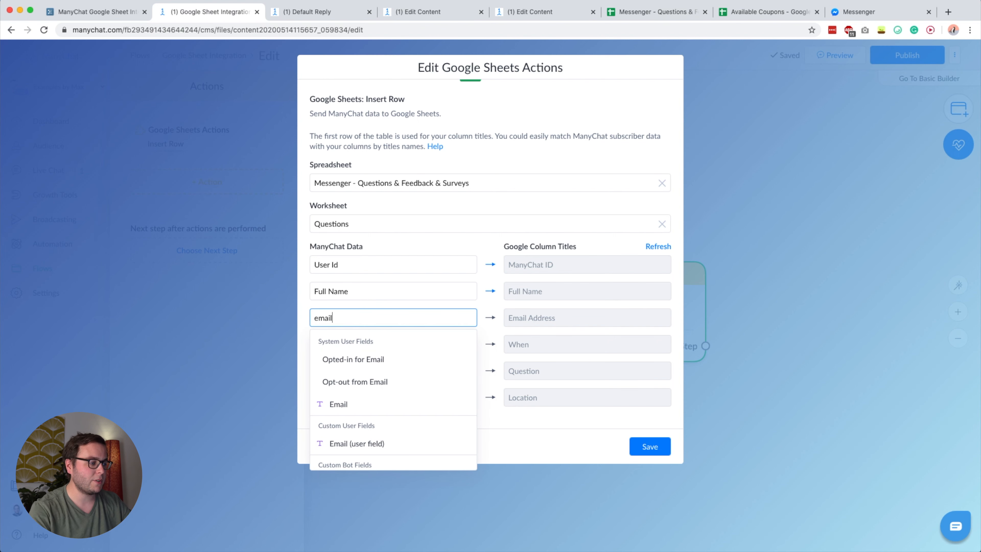
left_click(334, 403)
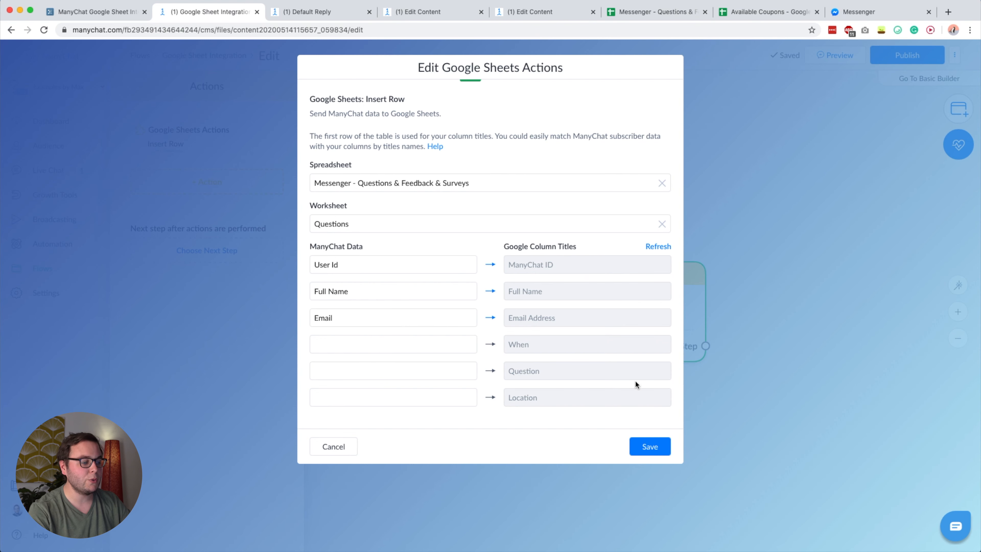
left_click(655, 450)
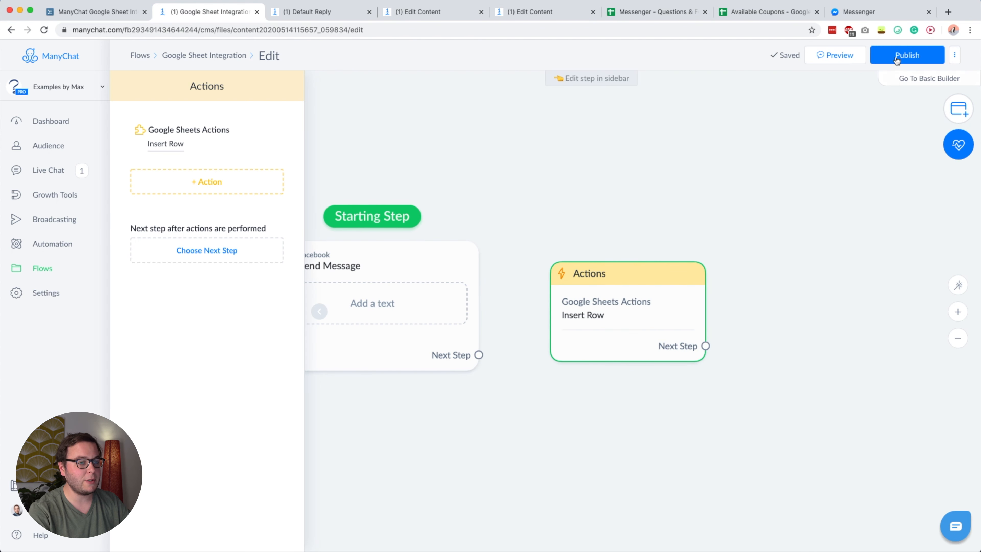
- Close the Actions step details and return to the WorkFlowy outline
left_click(573, 191)
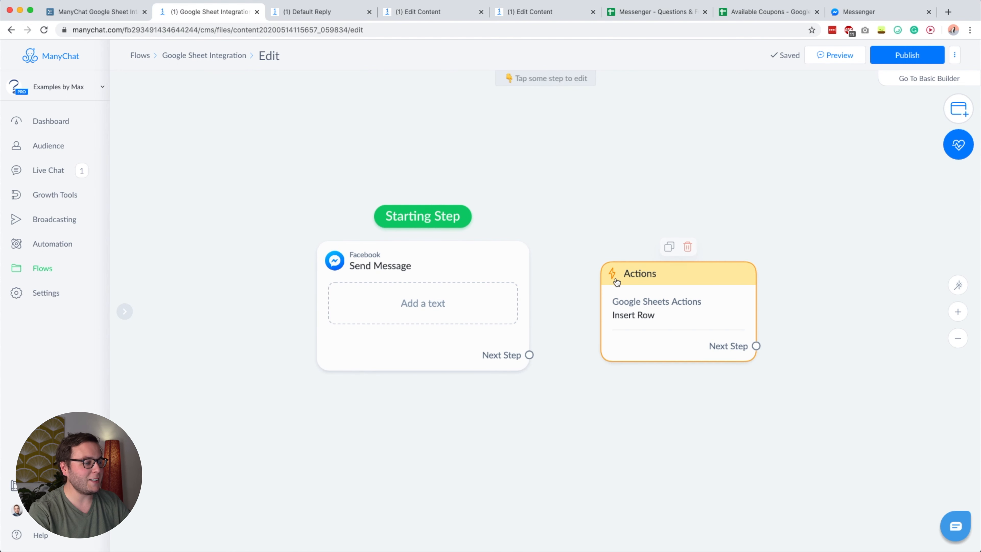
left_click(653, 309)
left_click(564, 176)
left_click(97, 11)
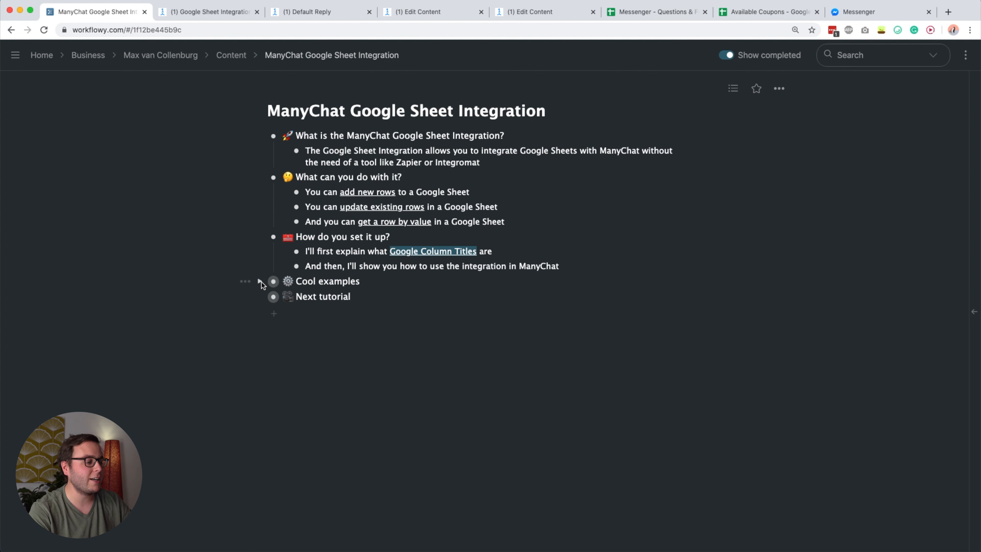
- Expand Cool examples and highlight the '#1 – Save questions people ask' title
left_click(260, 281)
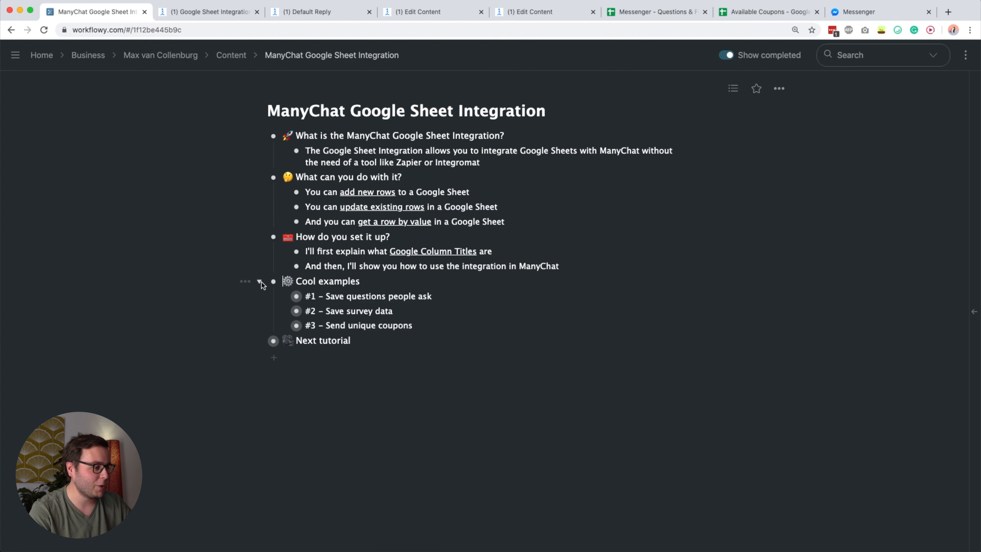
double_click(335, 296)
left_click_drag(337, 296, 433, 296)
left_click(422, 296)
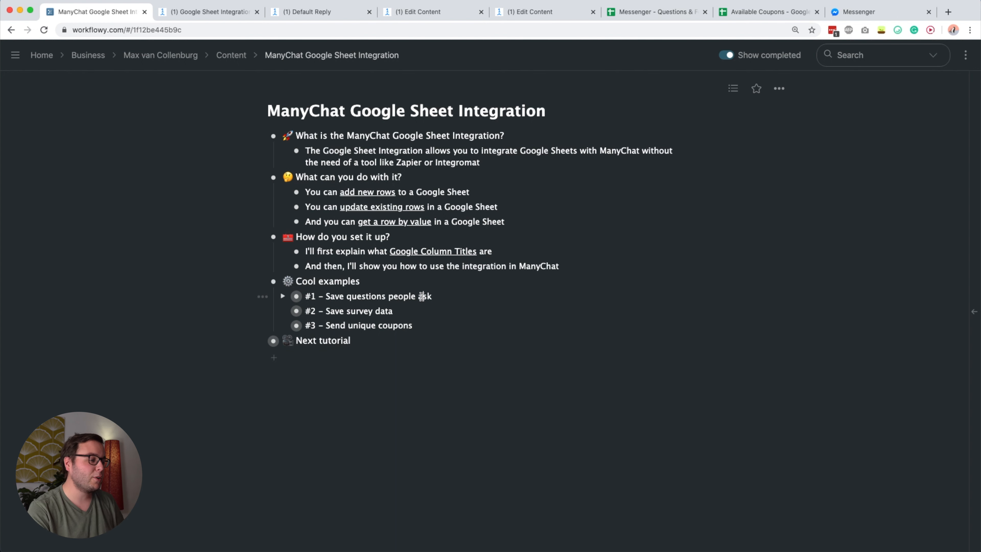
left_click_drag(328, 296, 431, 294)
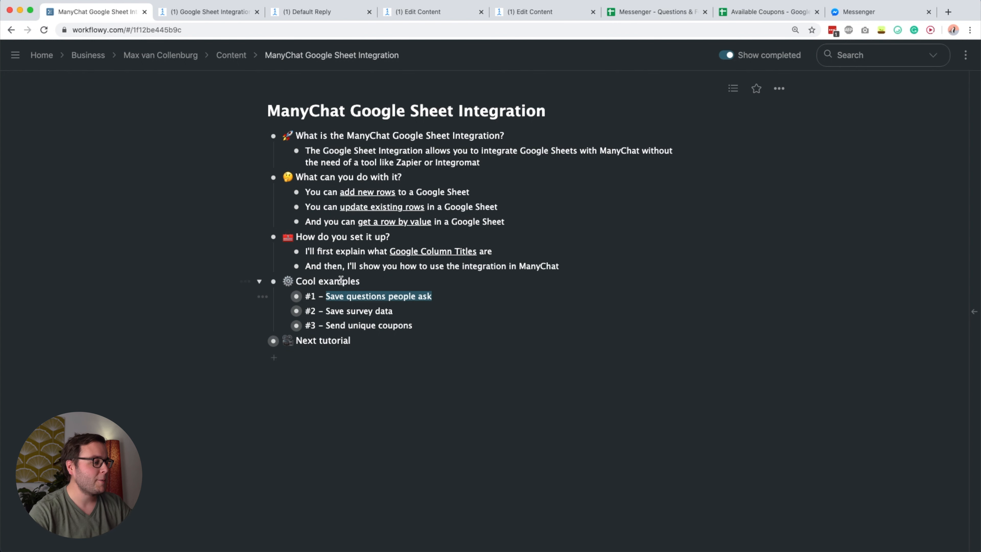
- Expand example #1 to reveal its insert-row note, then move to the Questions spreadsheet
left_click(282, 296)
double_click(337, 311)
left_click_drag(336, 312, 436, 311)
left_click(421, 312)
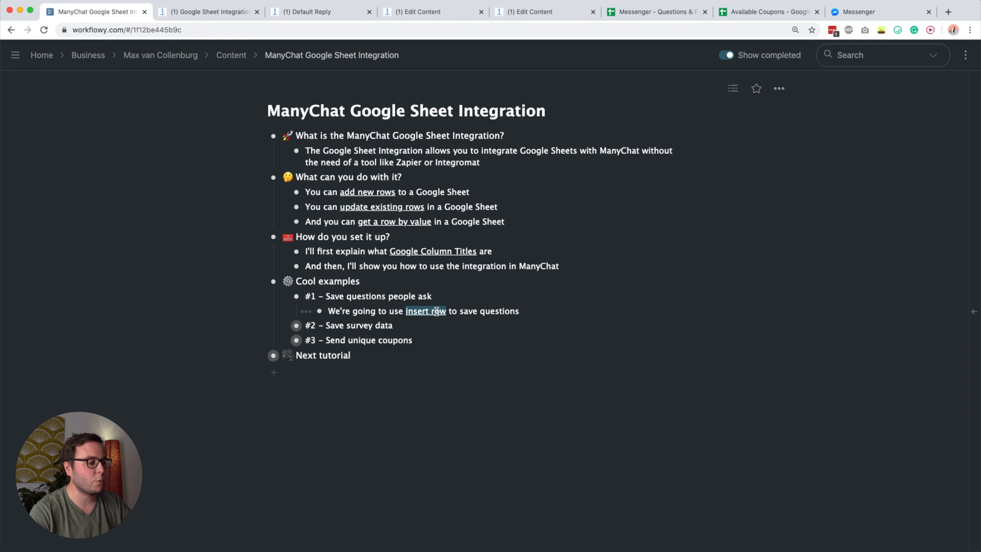
left_click(498, 311)
left_click(629, 14)
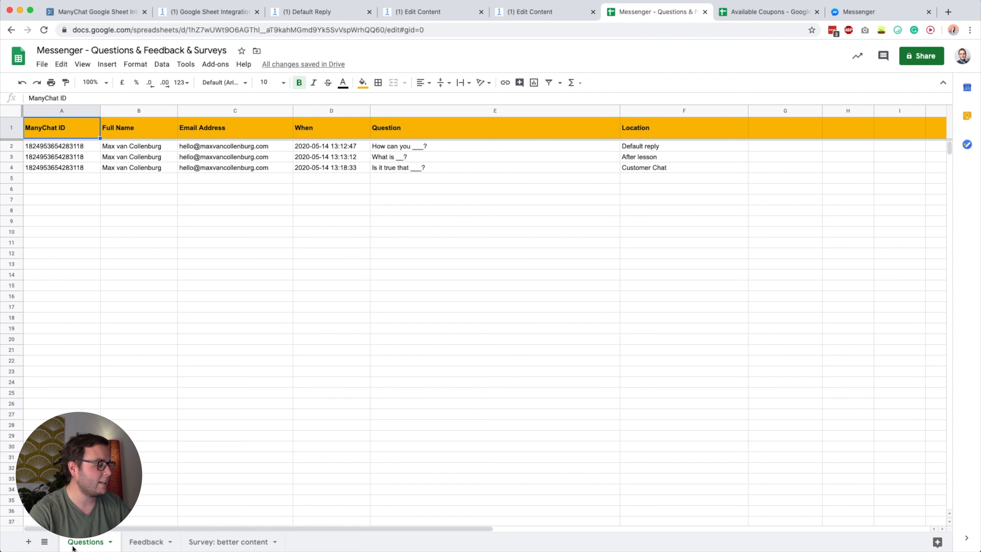
- Go through headers A1–F1: ManyChat ID, Full Name, Email Address, When, Question, Location
left_click(112, 182)
left_click(72, 133)
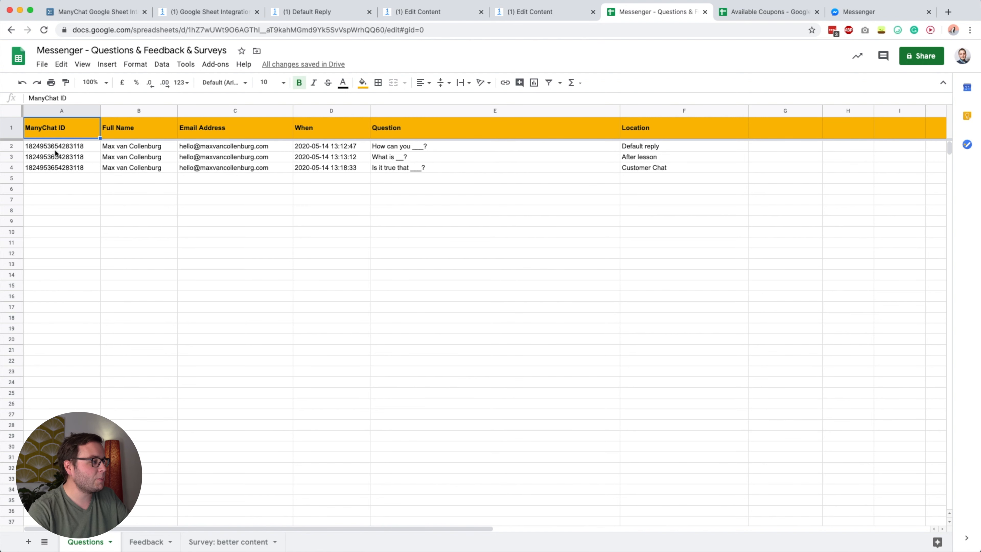
left_click(127, 130)
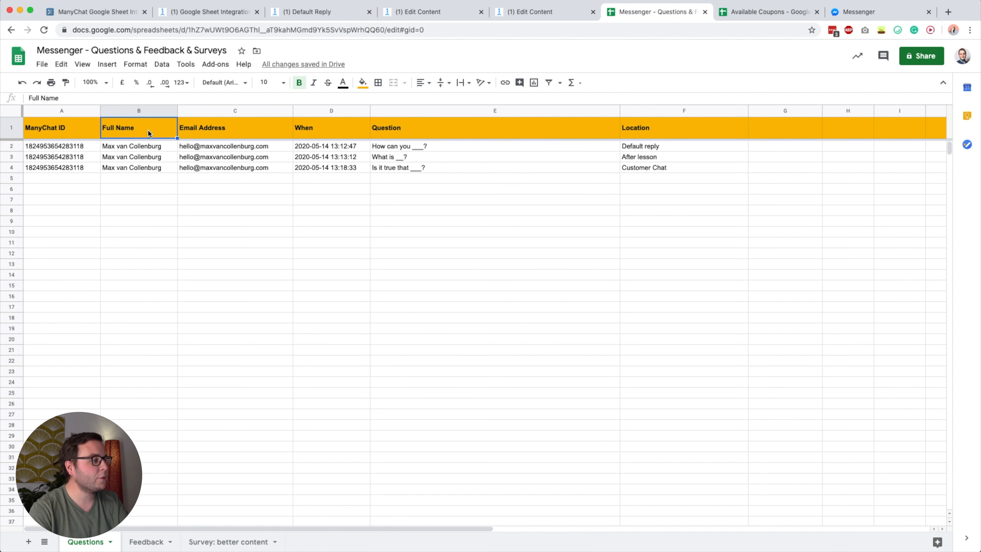
left_click(213, 125)
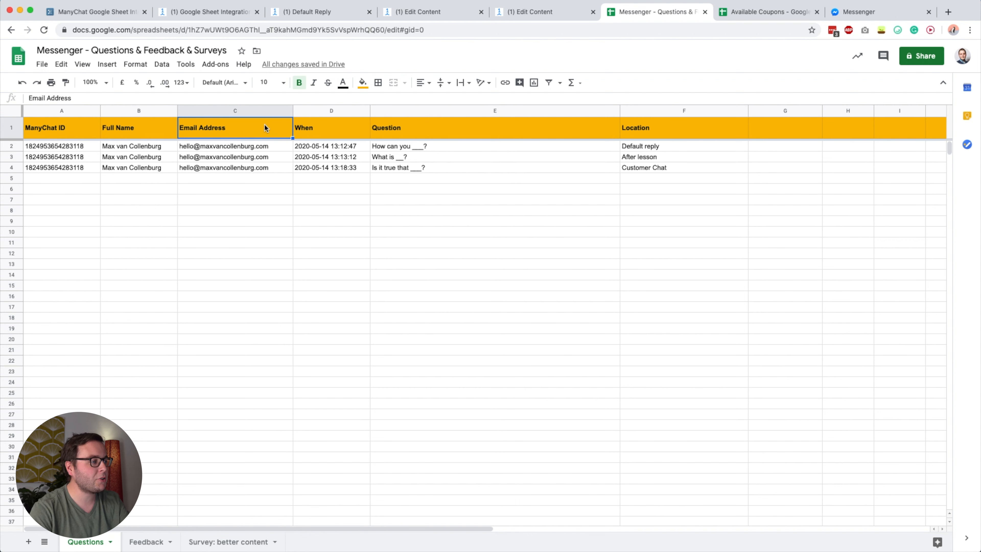
left_click(335, 135)
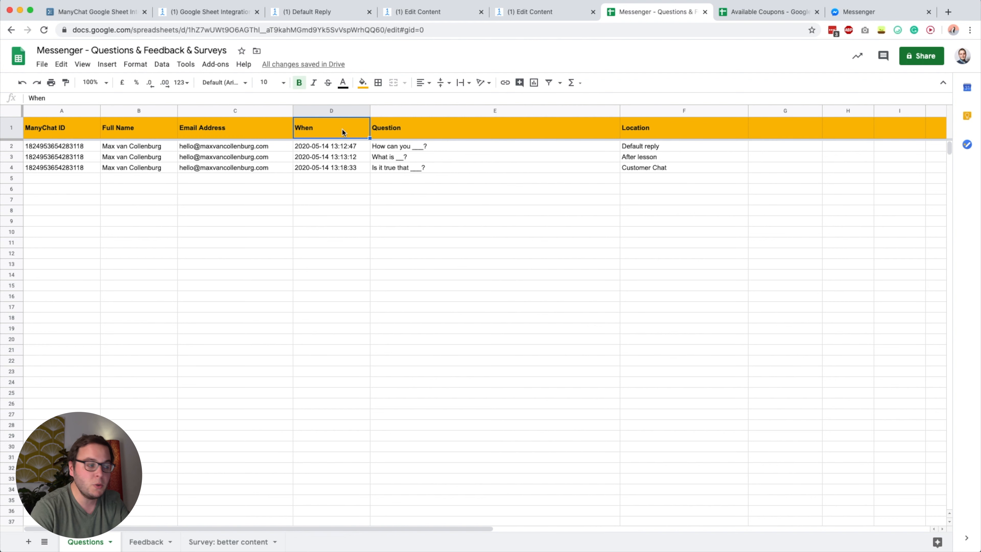
left_click(390, 128)
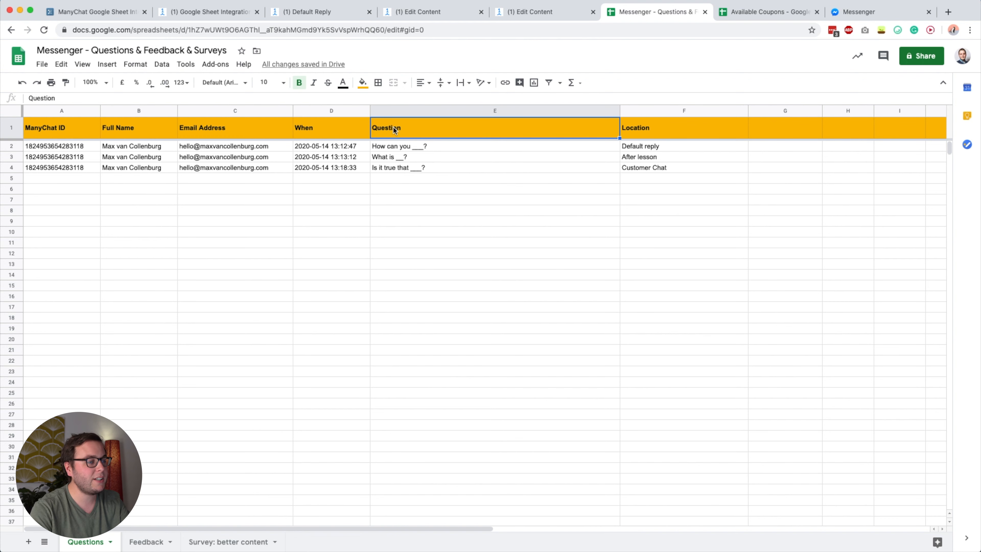
left_click(639, 130)
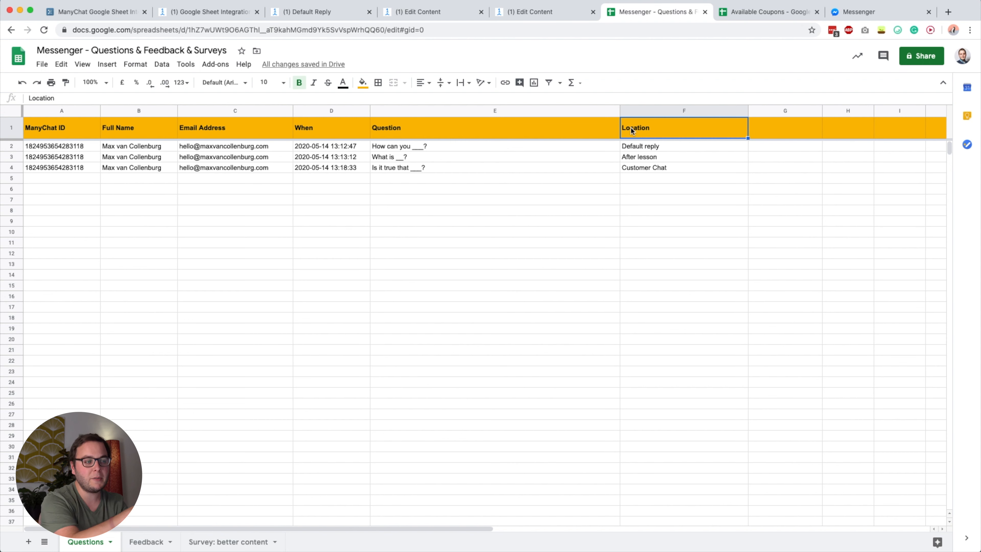
- Check column F's options and row 3's saved question and After lesson location, then return to ManyChat
left_click(741, 113)
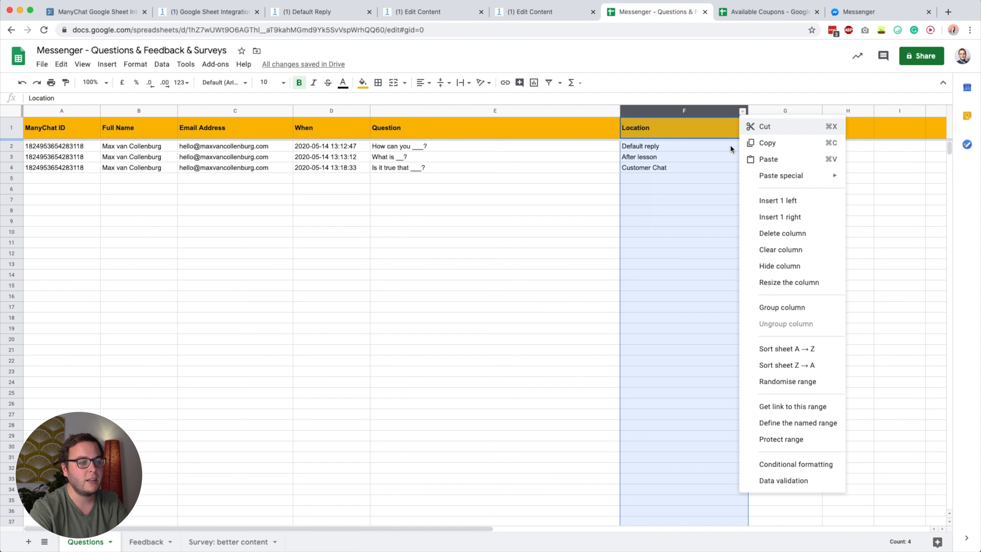
left_click(631, 223)
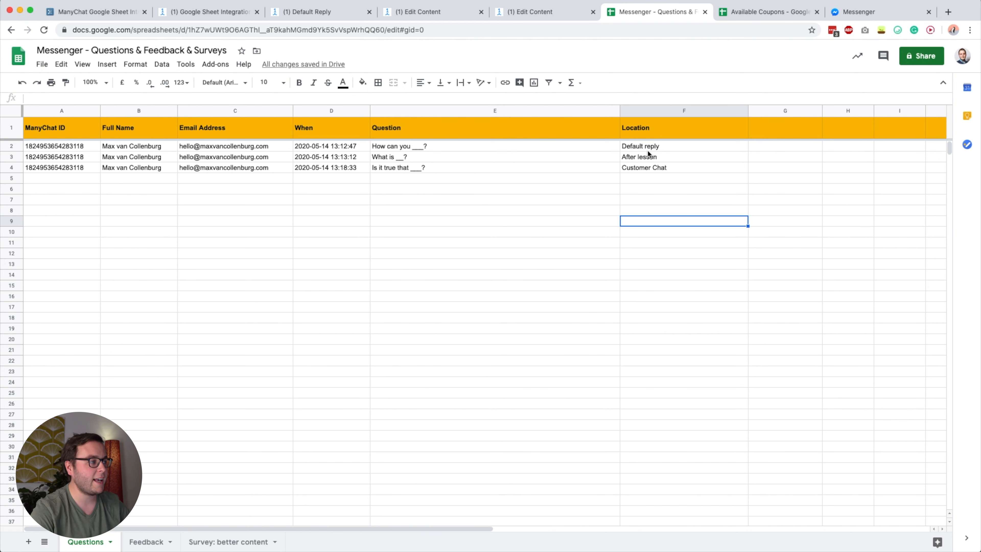
left_click(438, 224)
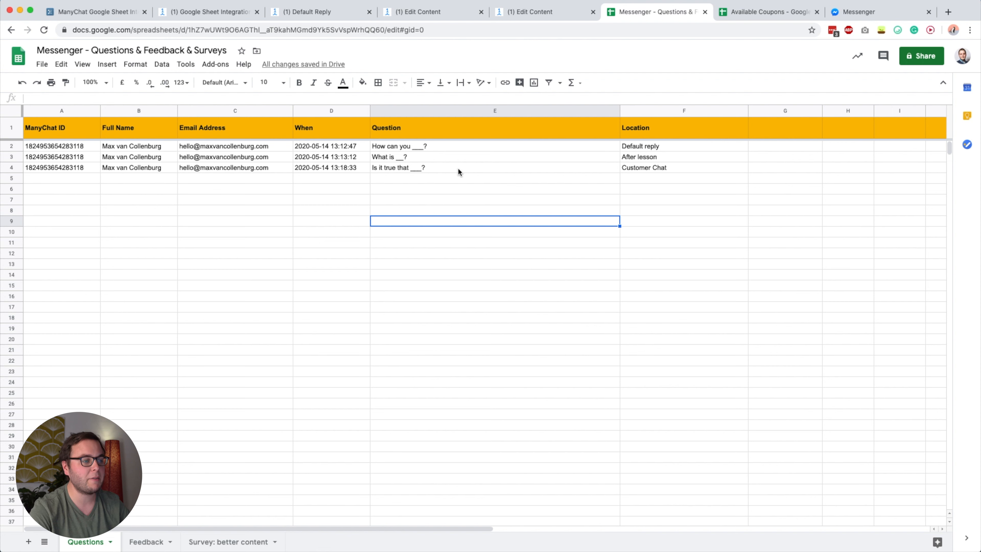
left_click(632, 157)
left_click(575, 158)
left_click(633, 158)
left_click(598, 158)
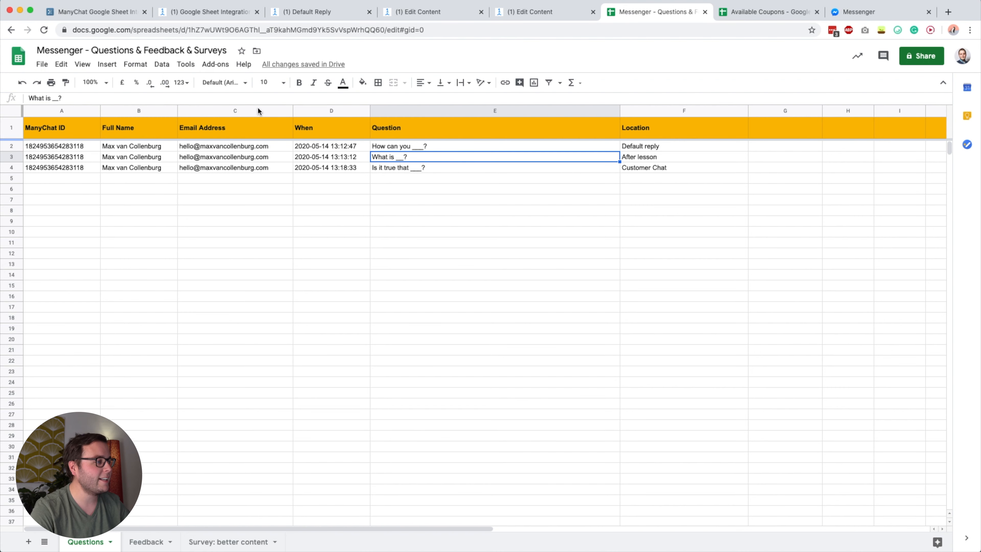
left_click(225, 14)
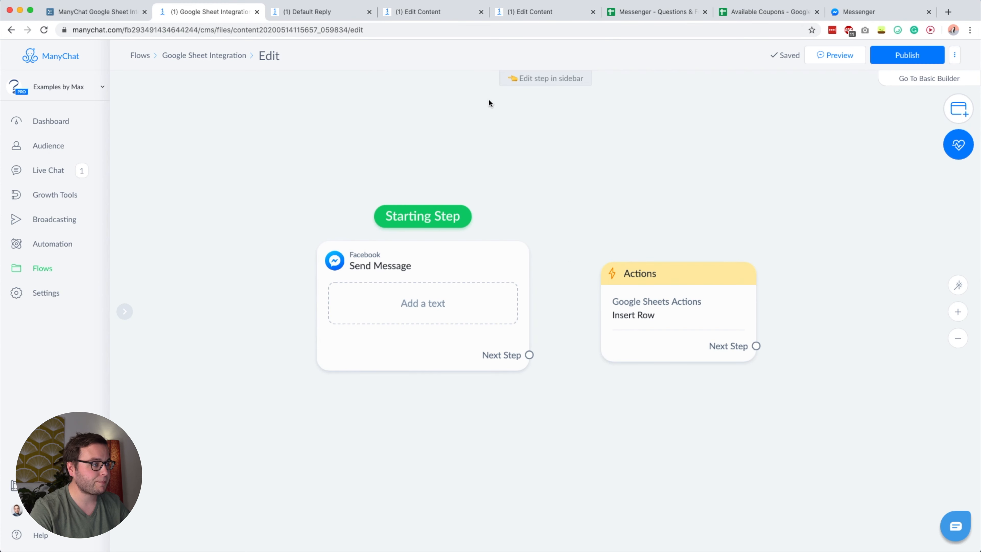
- Bring up the (1) Default Reply flow and nudge its canvas slightly
left_click(319, 15)
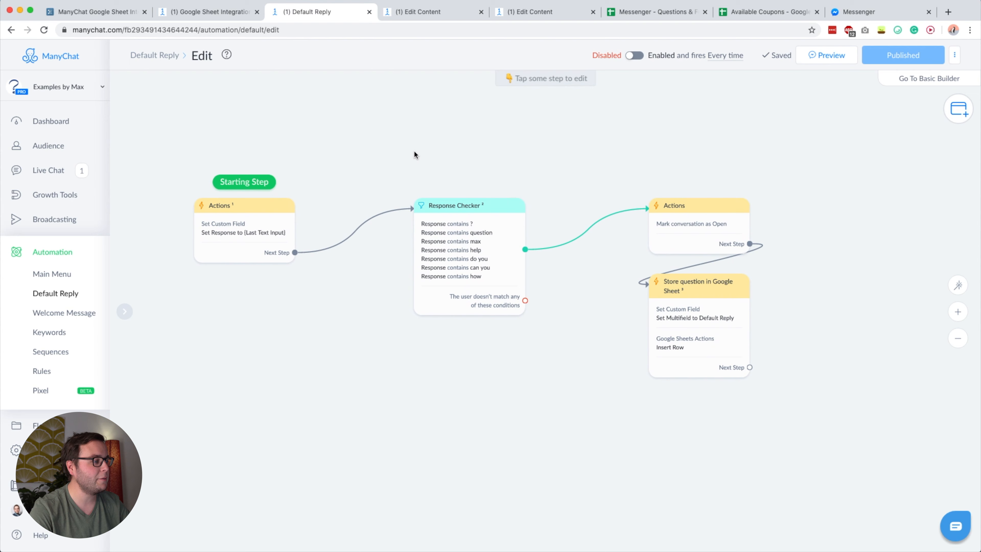
left_click_drag(453, 169, 455, 164)
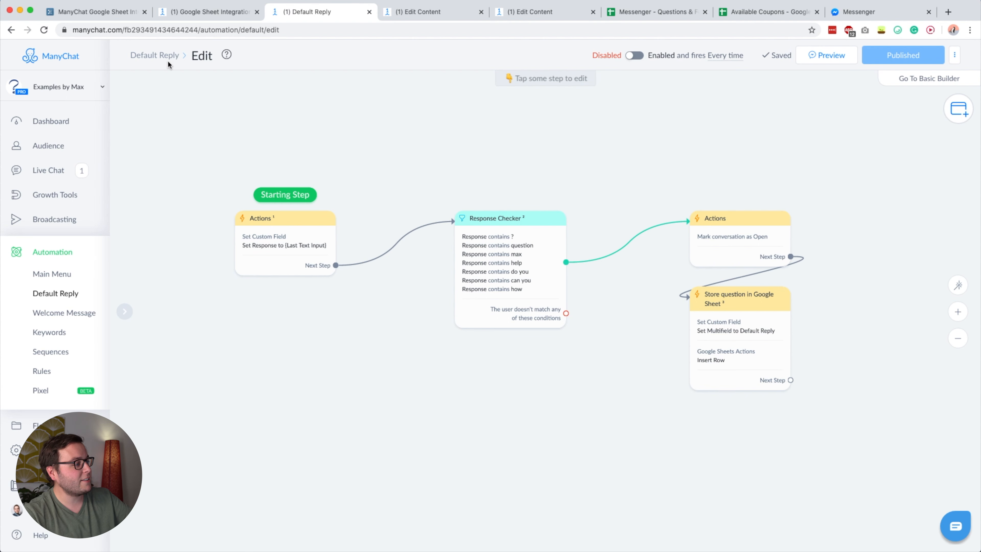
- Inspect the first Actions step's Set Response custom field and the Response Checker conditions
left_click(274, 247)
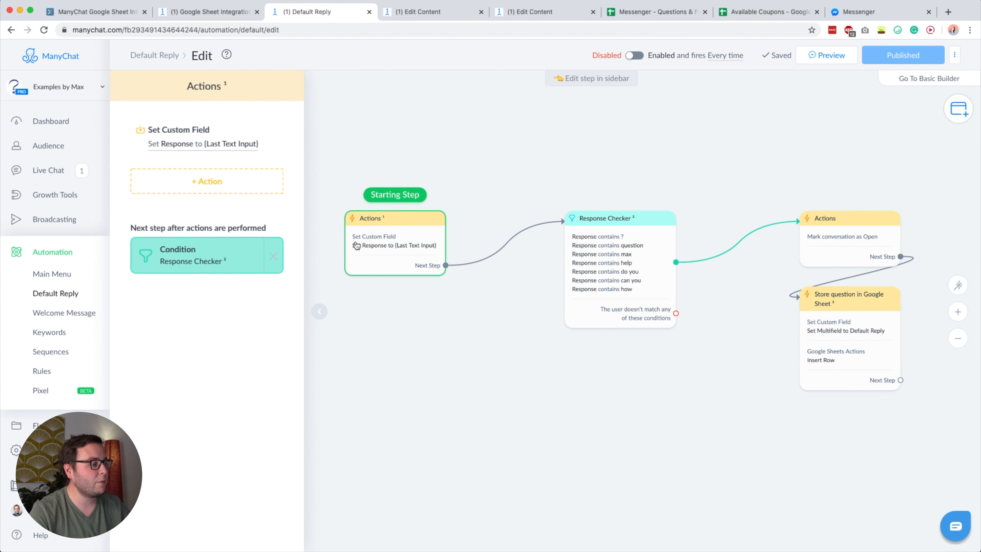
left_click(198, 138)
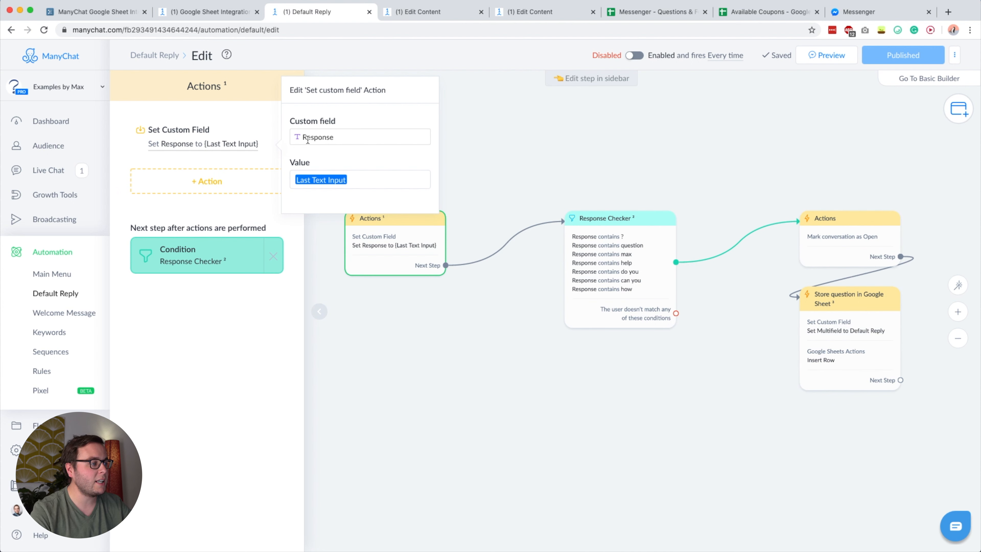
left_click(492, 124)
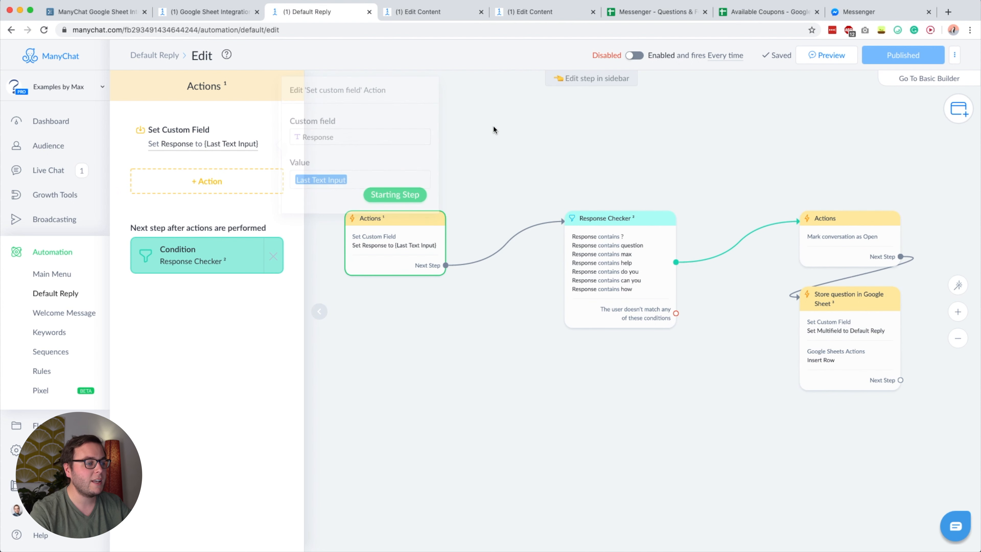
left_click(615, 244)
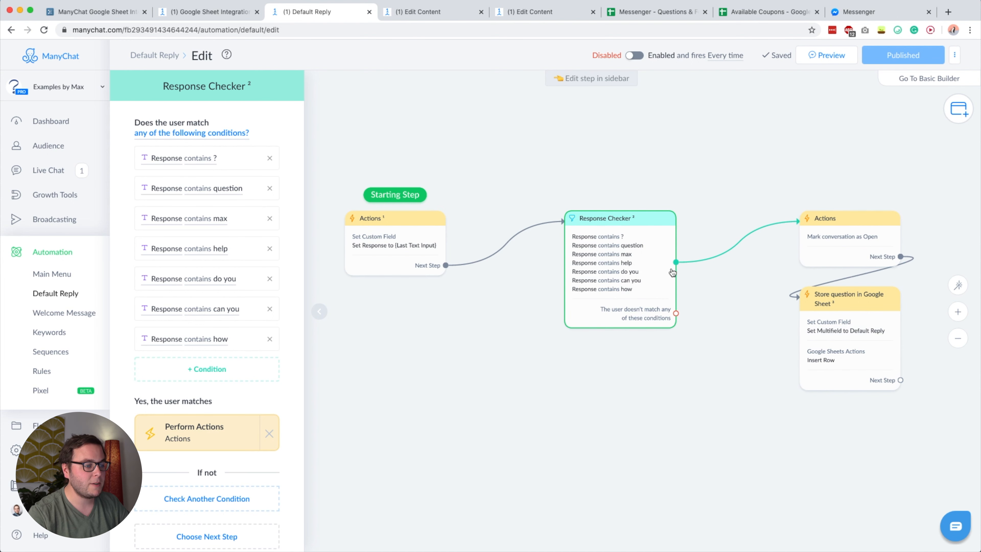
- Pan to the later steps and open the 'Store question in Google Sheet' step
left_click_drag(755, 171, 501, 156)
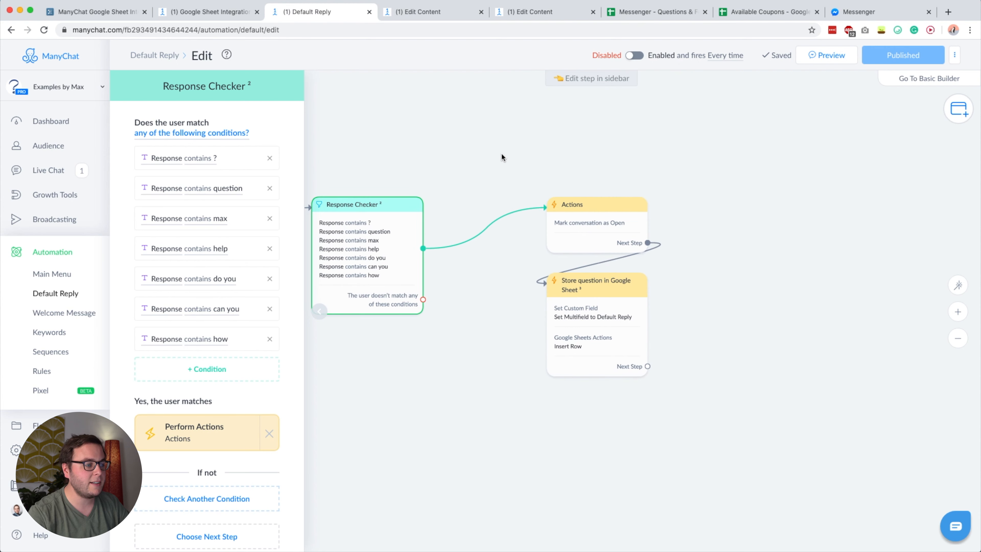
left_click(558, 178)
mouse_move(606, 236)
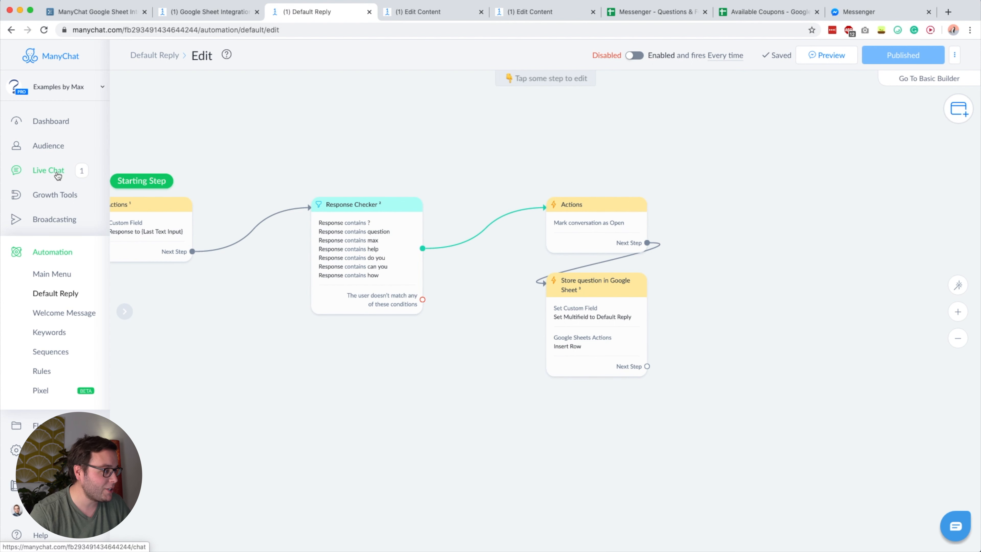
mouse_move(562, 331)
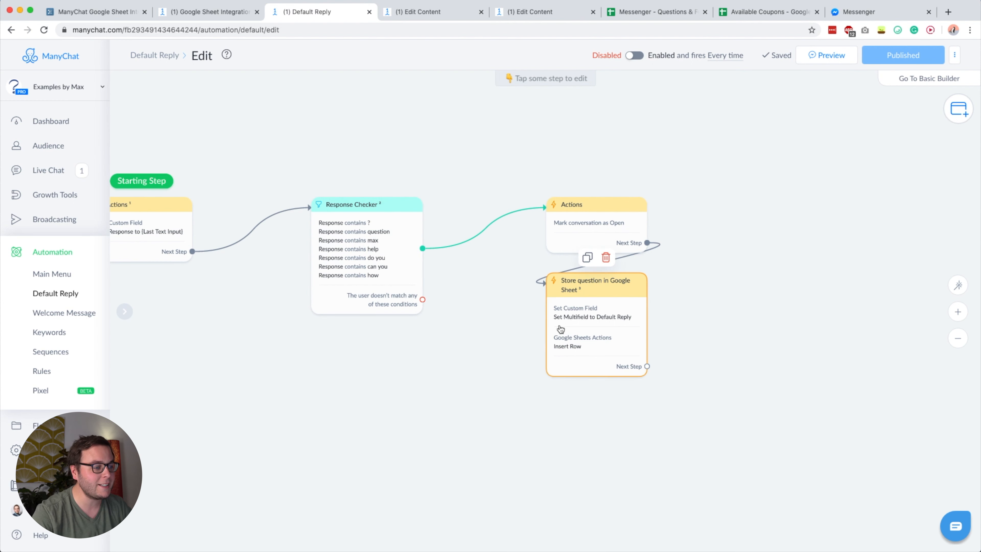
left_click(625, 319)
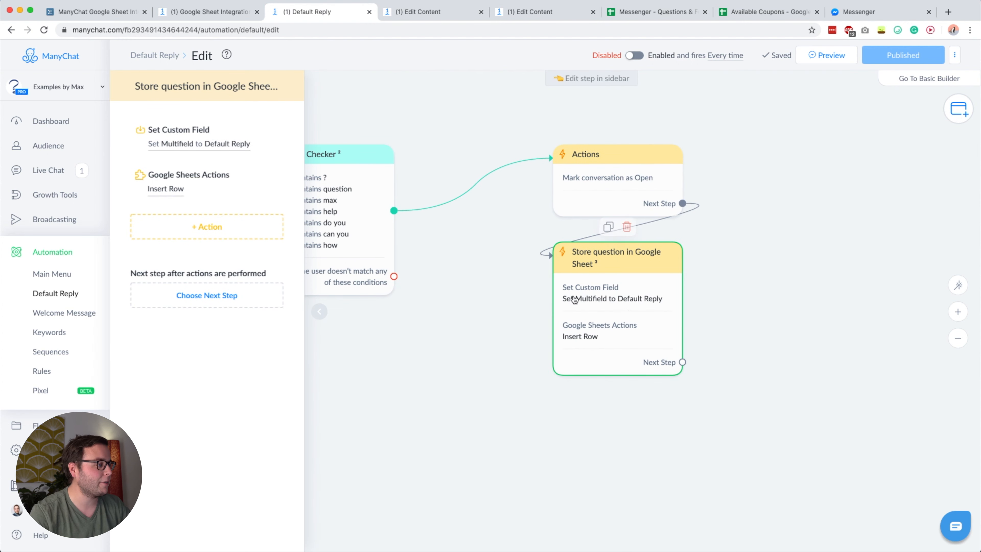
- Check the Set Custom Field's Default Reply value, then open the step's Google Sheets Insert Row settings
left_click(197, 142)
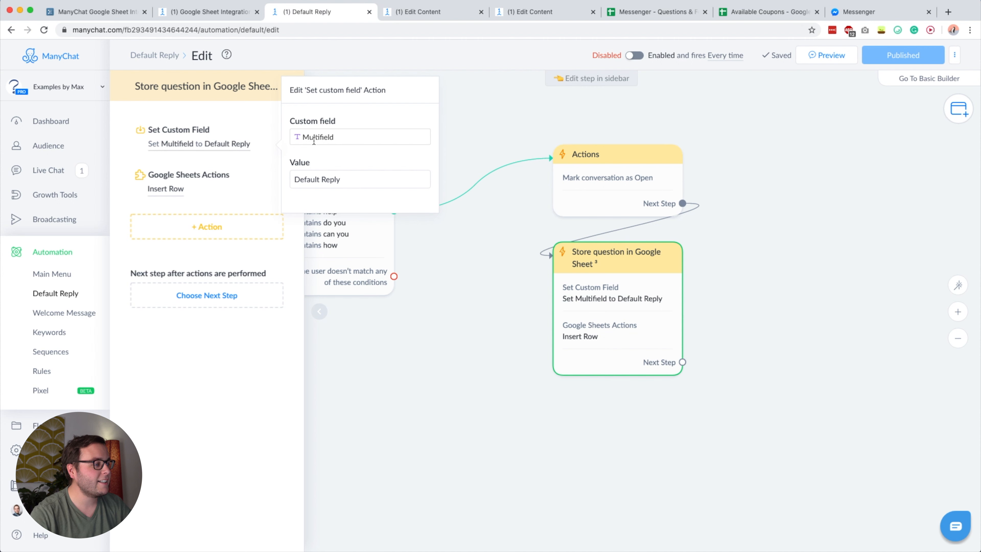
left_click(305, 180)
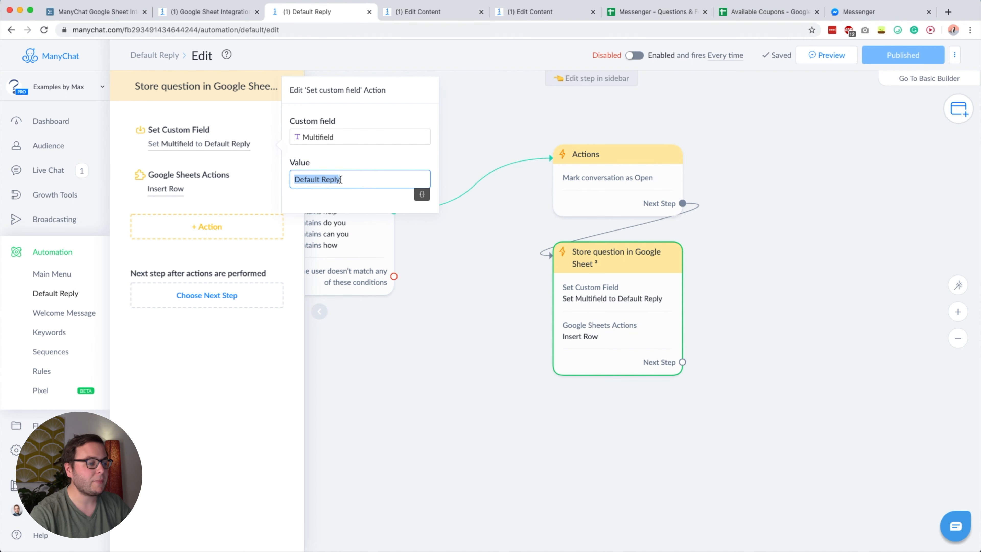
left_click(599, 323)
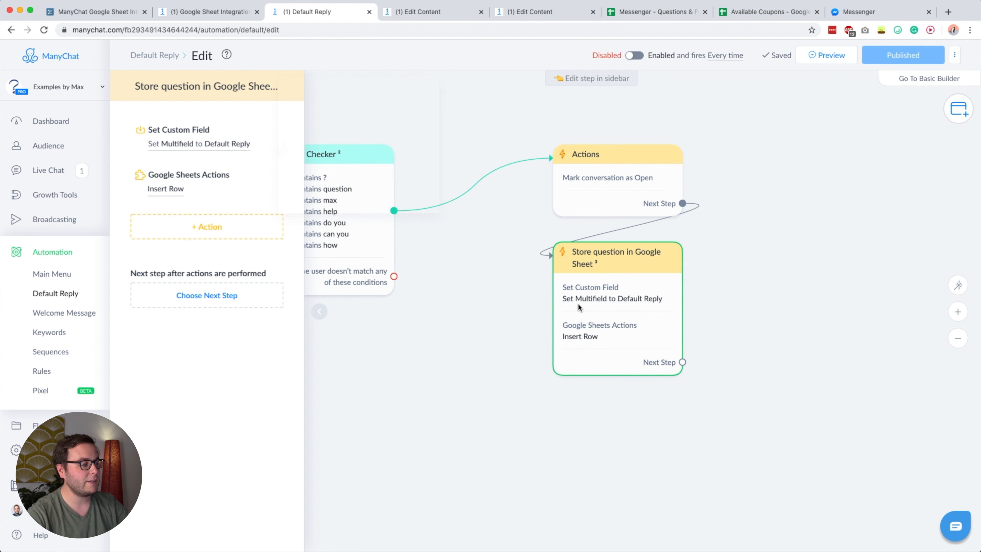
left_click(181, 187)
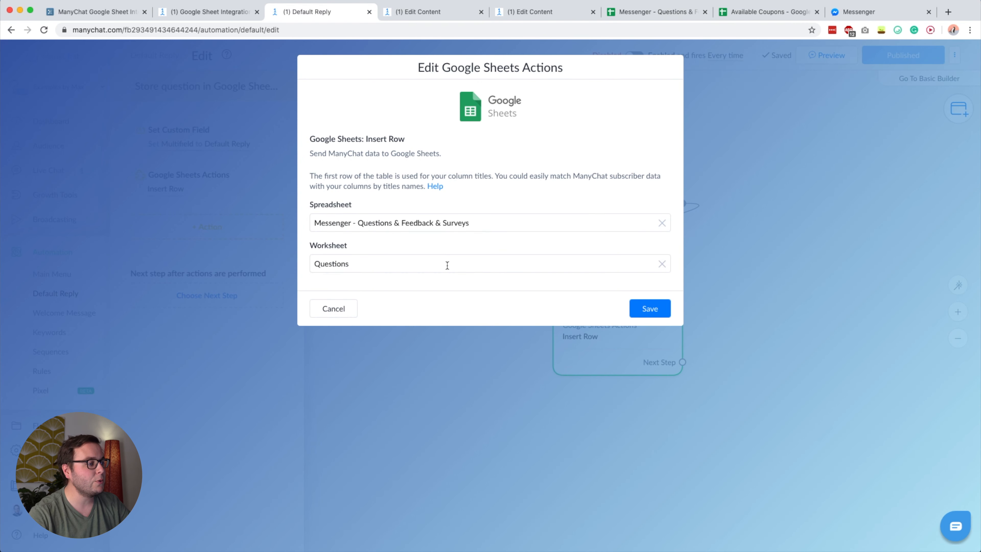
- Map the Last Interaction field to the When column in the Insert Row mapping
scroll(443, 258, "down", 2)
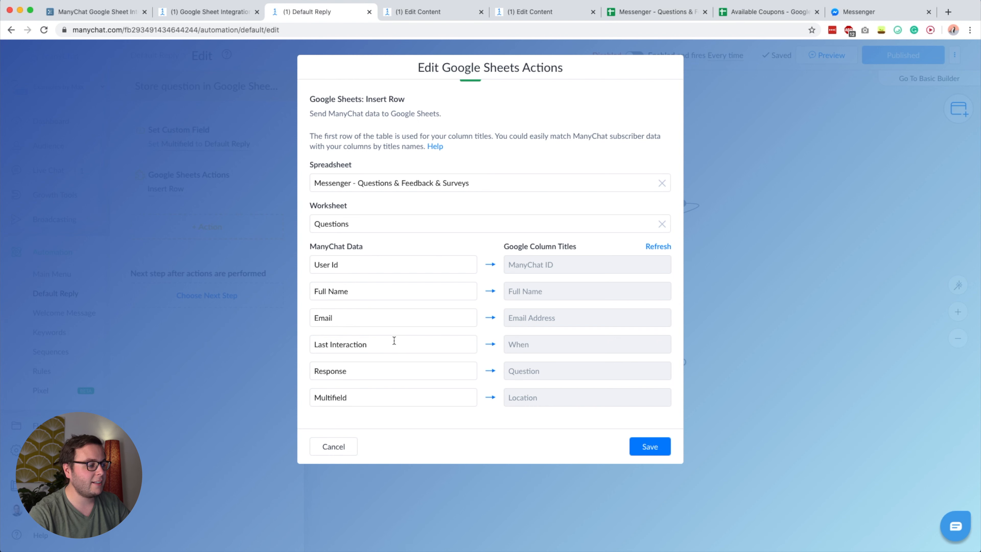
double_click(519, 344)
left_click(548, 343)
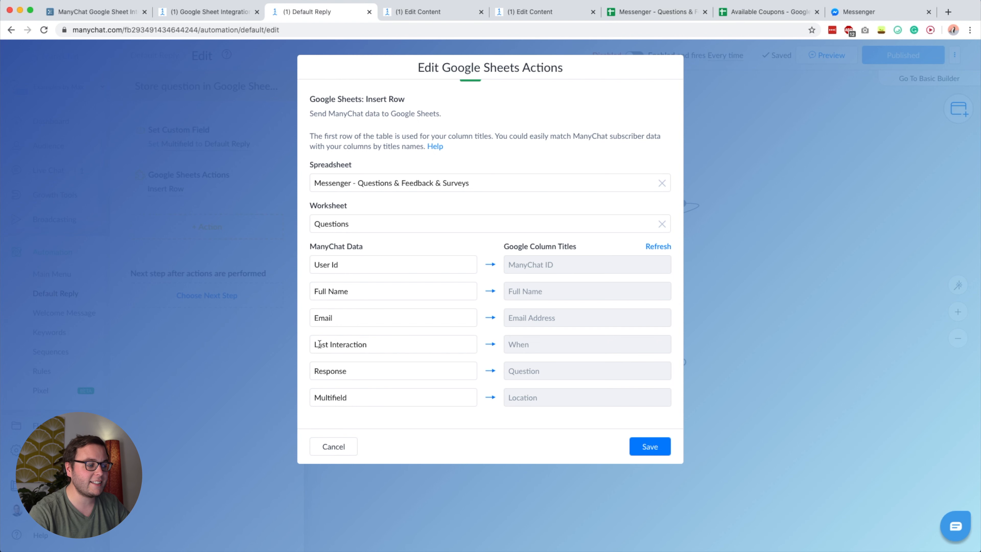
left_click(383, 344)
key("super+a")
key("BackSpace")
type("las")
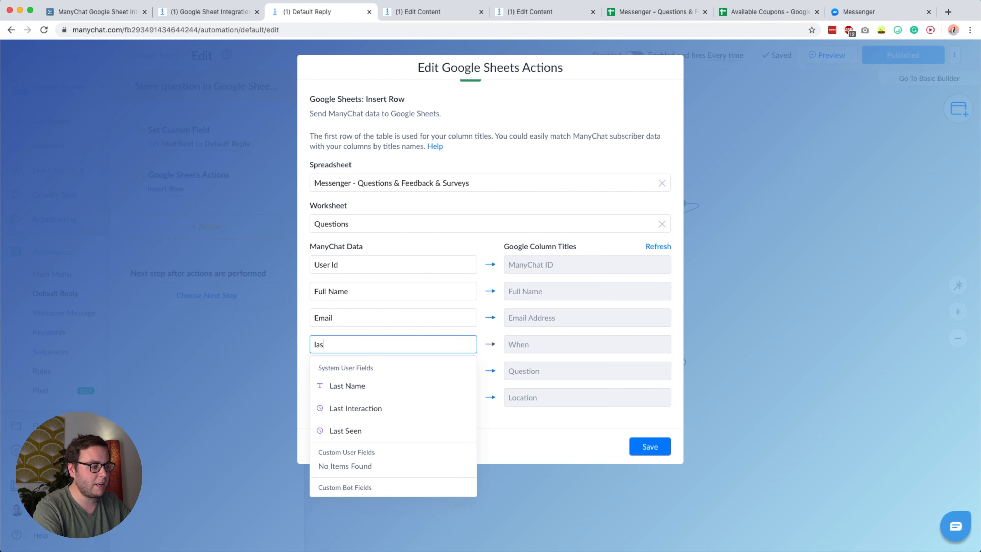
type("t inter")
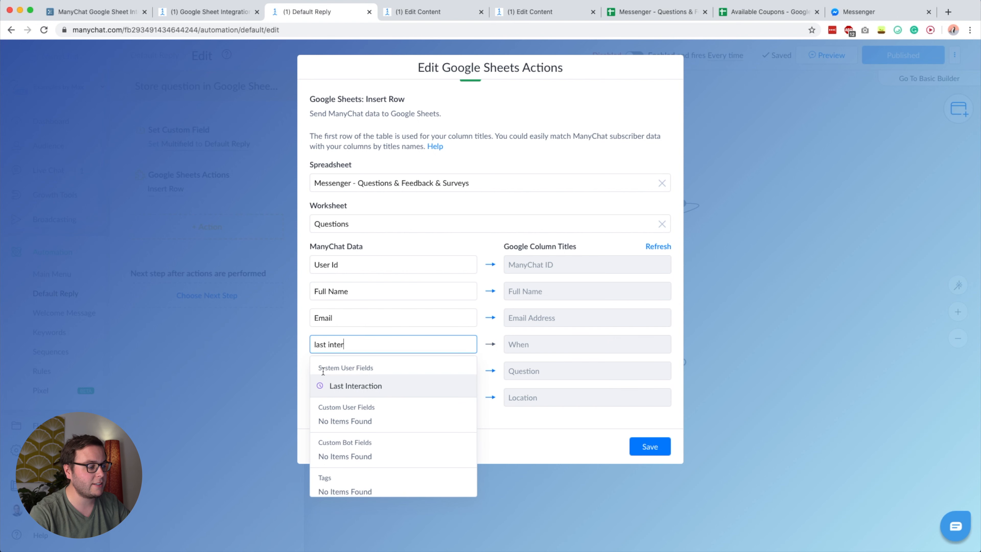
left_click(353, 384)
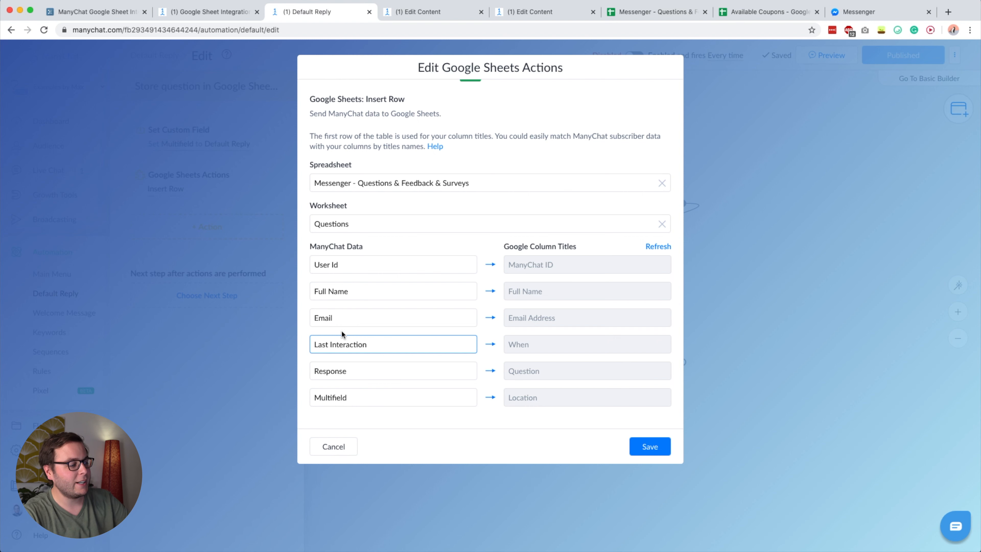
- Save the Google Sheets action and publish the Default Reply flow
left_click(516, 347)
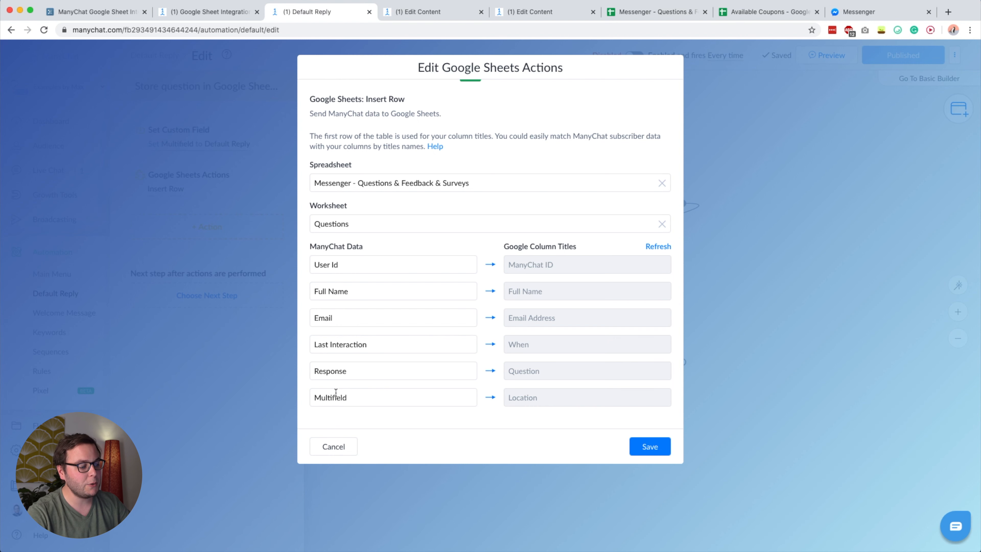
left_click(656, 449)
left_click(907, 56)
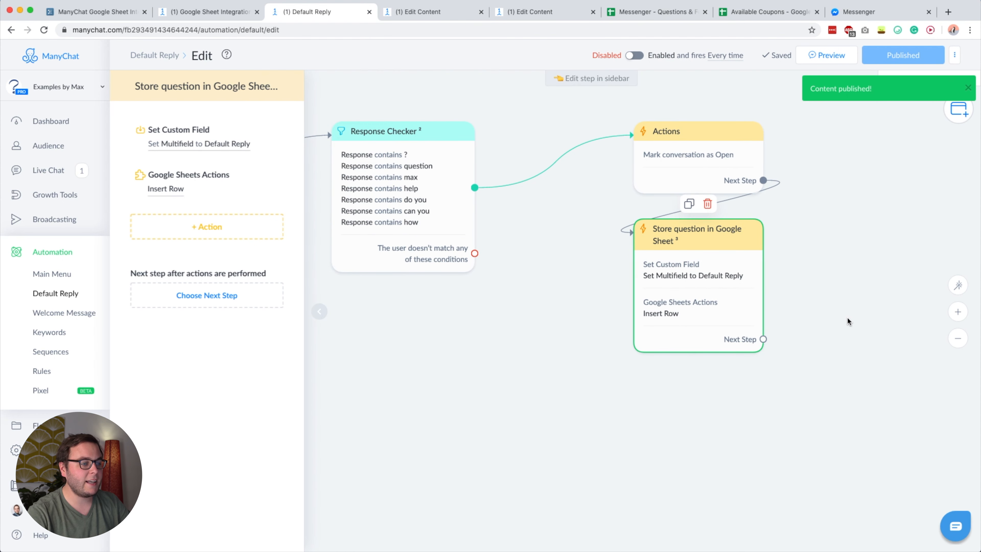
- Close the step settings, look over the published Default Reply flow, then switch to Workflowy
left_click(423, 297)
left_click_drag(422, 293, 508, 319)
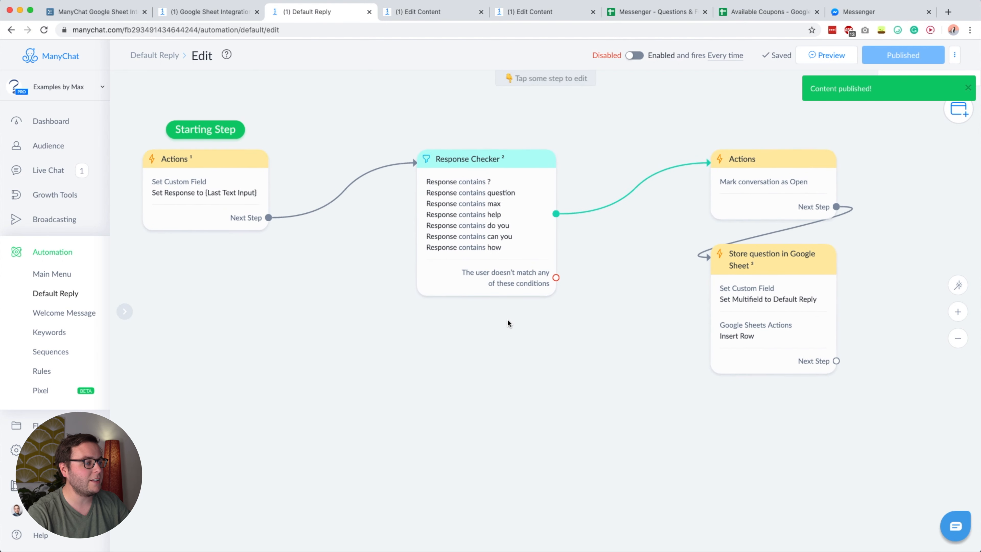
scroll(508, 319, "down", 1)
left_click_drag(620, 372, 590, 373)
left_click_drag(589, 428, 797, 244)
mouse_move(725, 276)
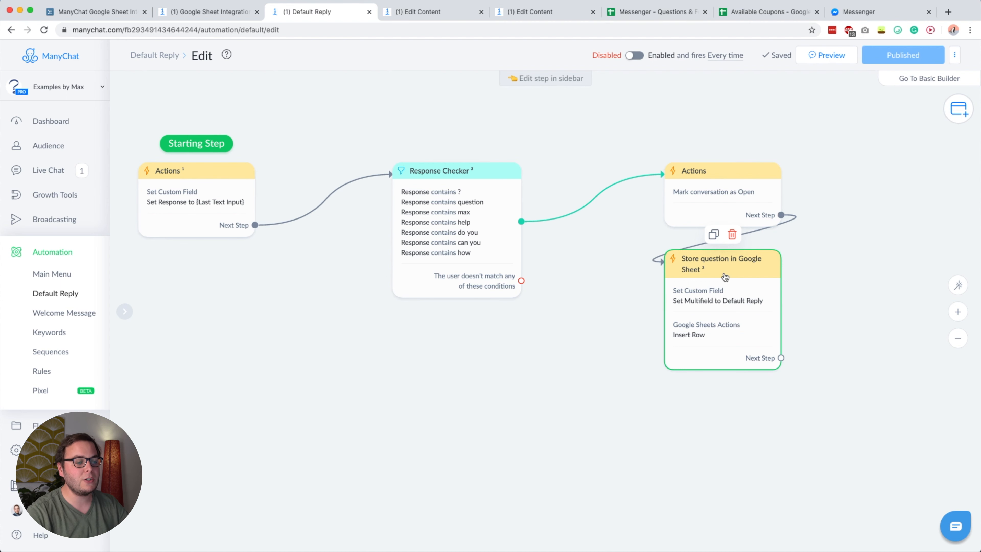
left_click(824, 293)
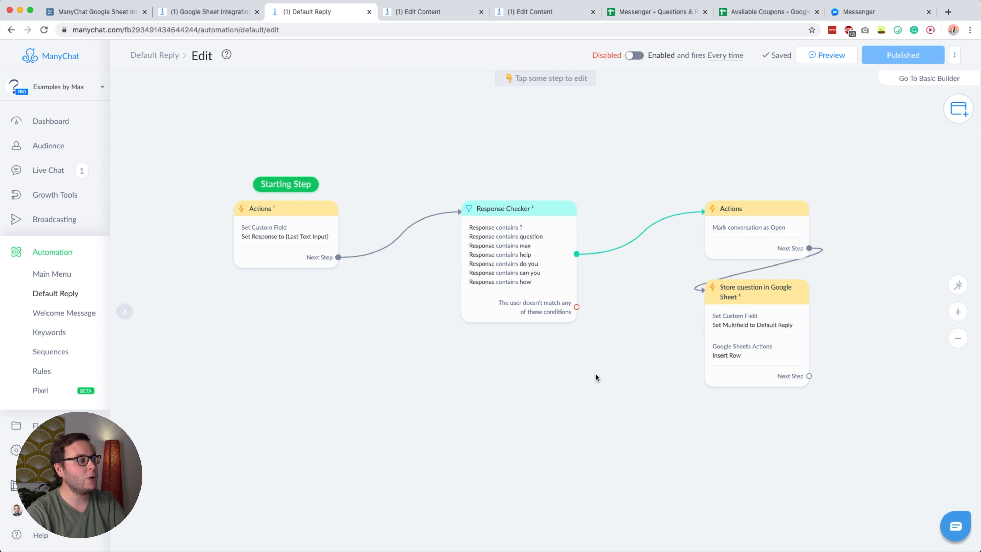
left_click_drag(577, 349, 542, 340)
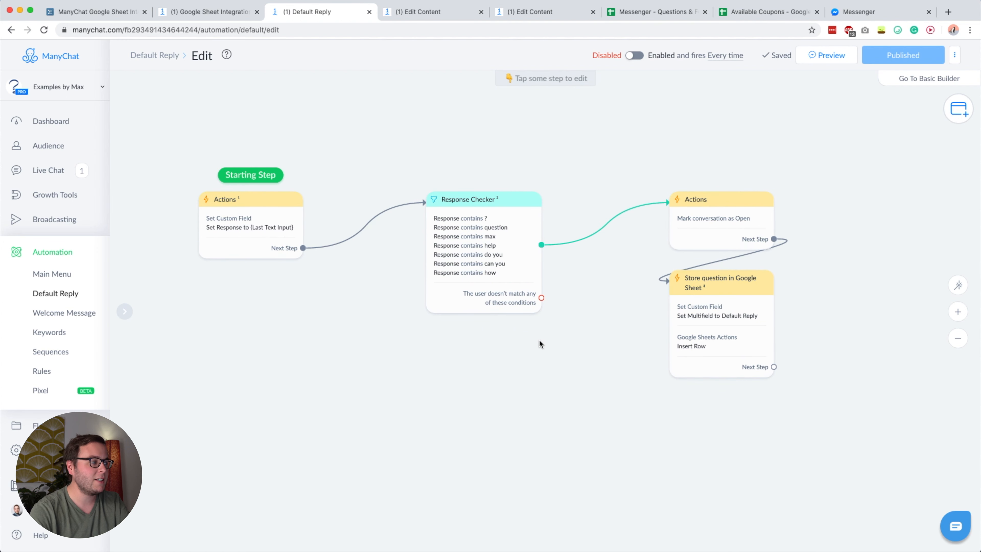
left_click(97, 17)
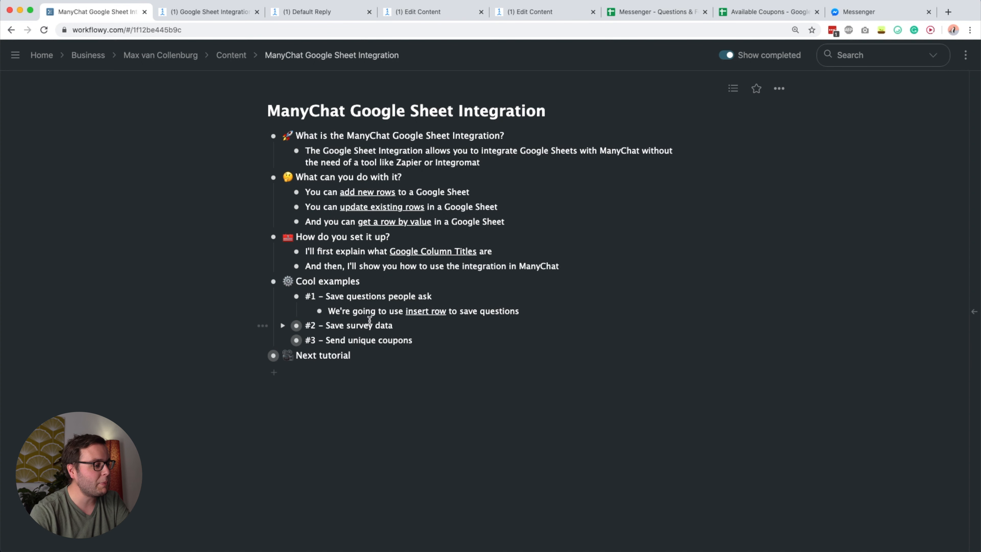
- Expand '#2 – Save survey data' to reveal its insert row and update row notes, then return to ManyChat
left_click(282, 325)
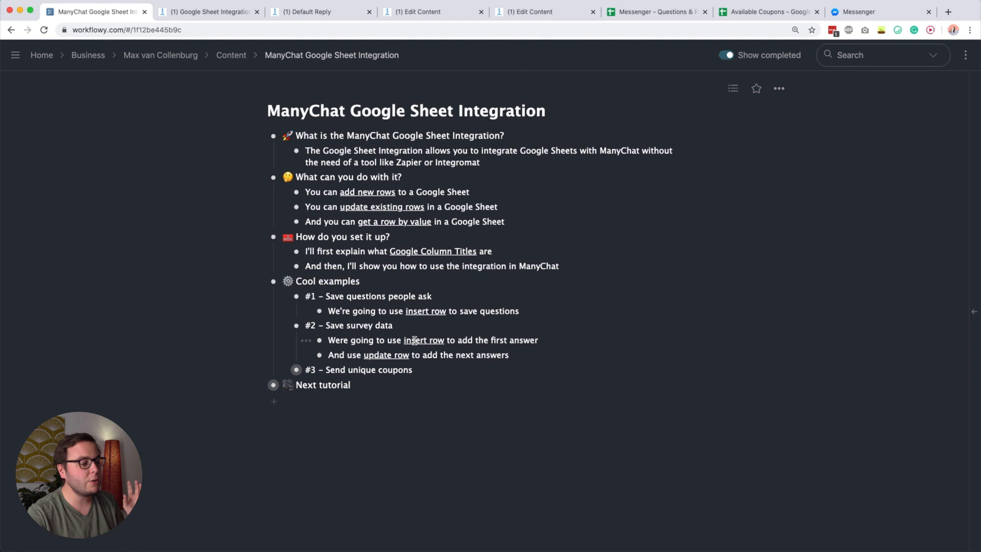
left_click_drag(414, 340, 452, 340)
left_click(452, 340)
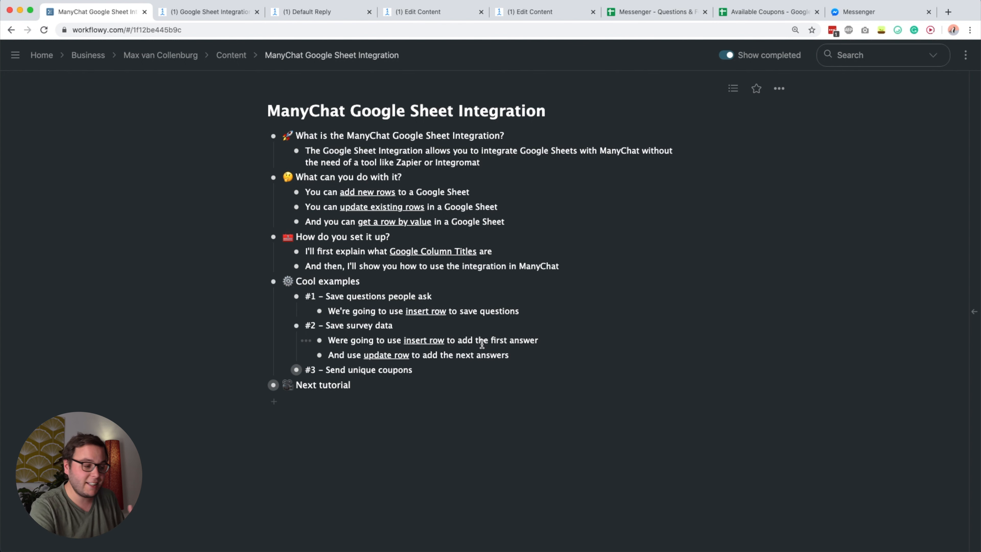
left_click_drag(365, 355, 409, 355)
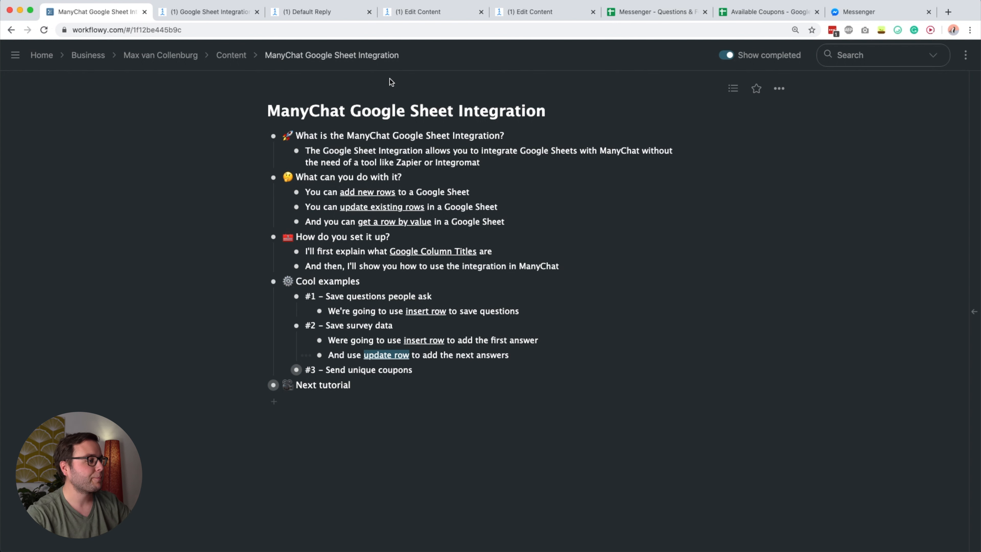
left_click(435, 12)
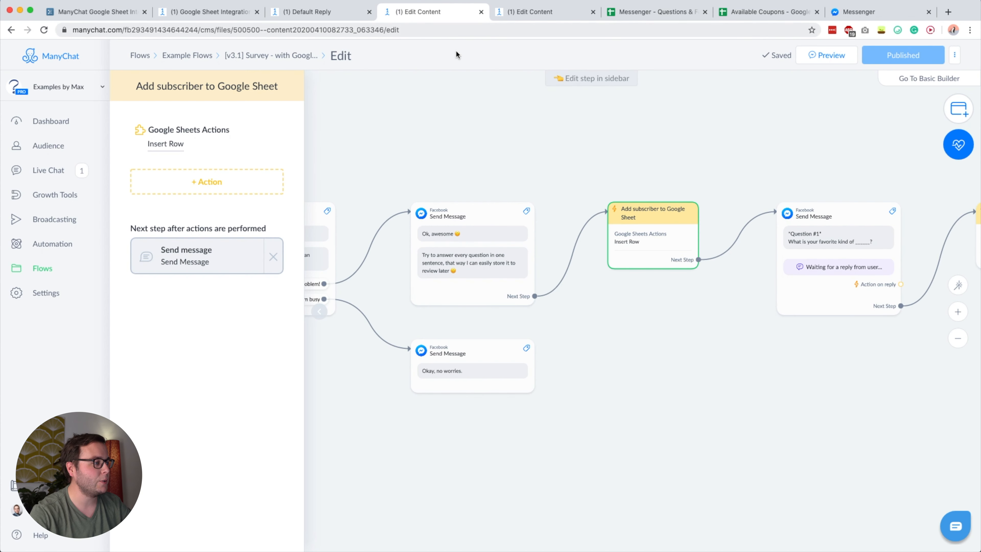
- Open the Insert Row action of 'Add subscriber to Google Sheet', targeting the 'Survey: better content' worksheet
left_click(453, 106)
left_click_drag(299, 133, 210, 142)
scroll(210, 144, "down", 10)
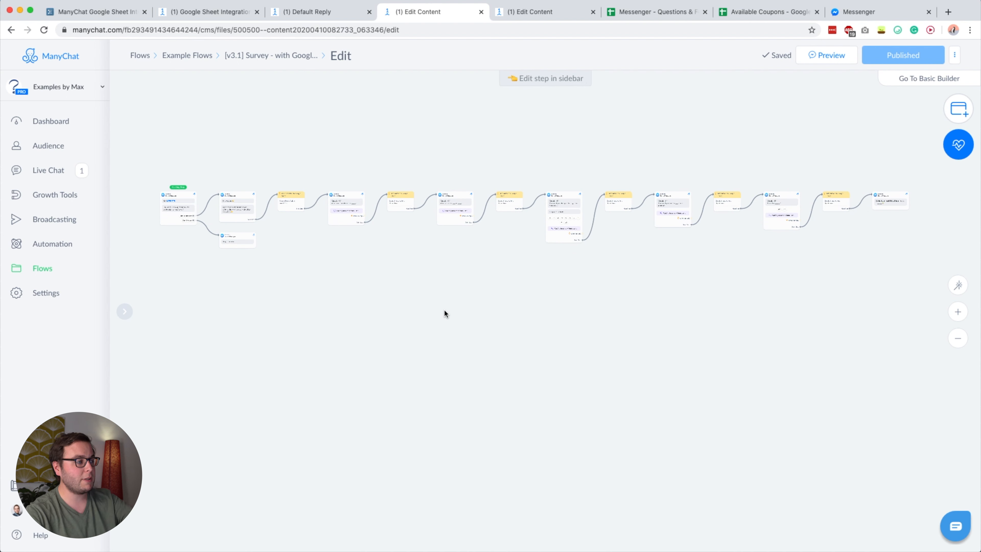
left_click_drag(519, 276, 537, 336)
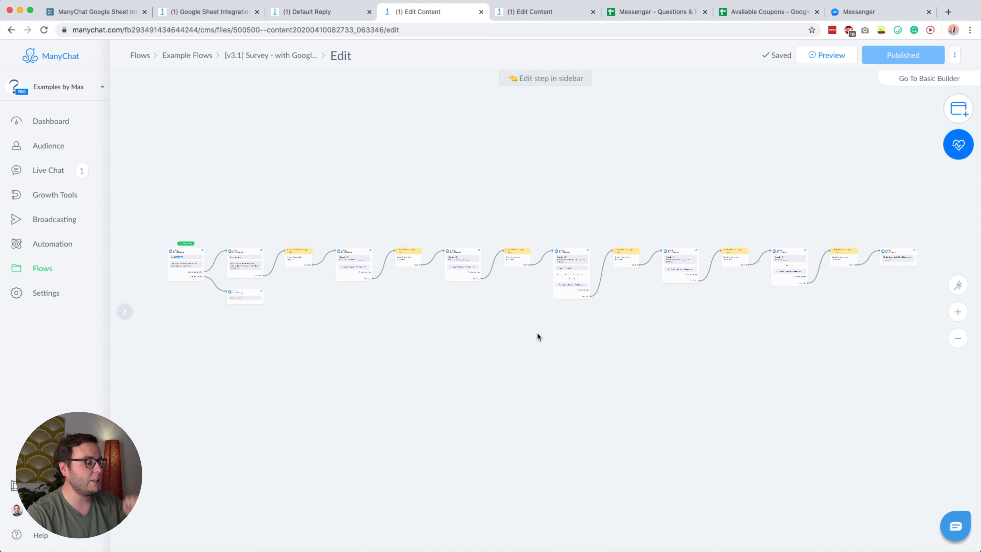
scroll(182, 275, "up", 5)
scroll(283, 297, "up", 5)
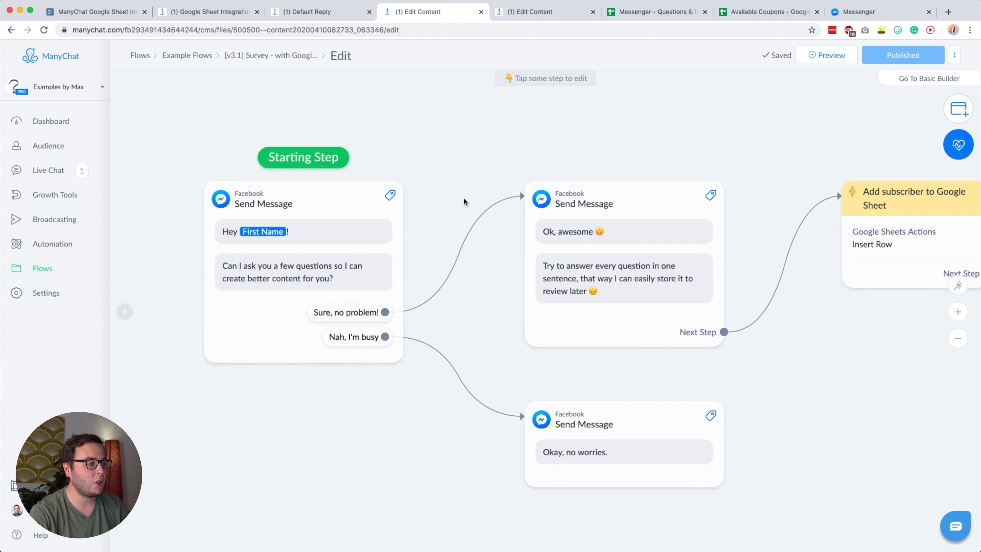
scroll(463, 197, "right", 8)
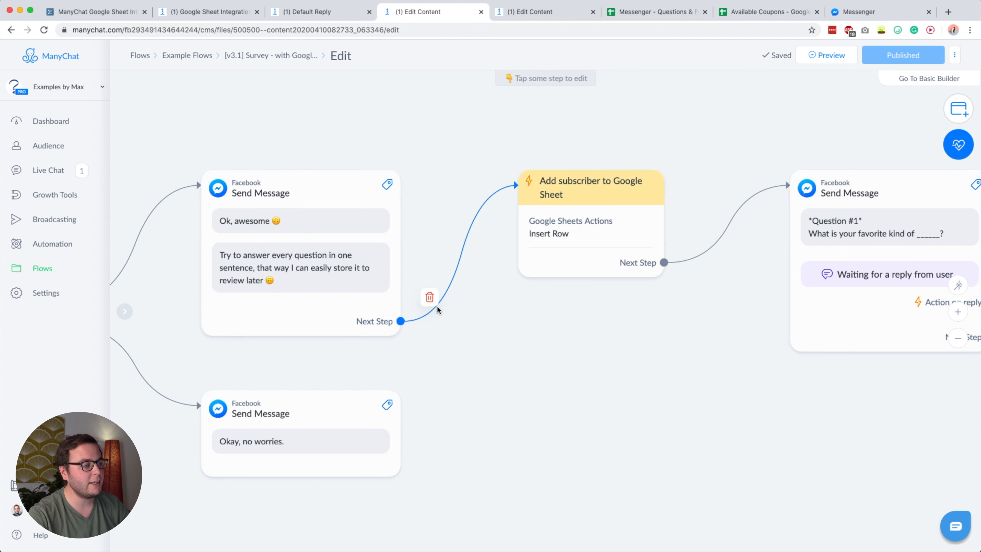
left_click(561, 205)
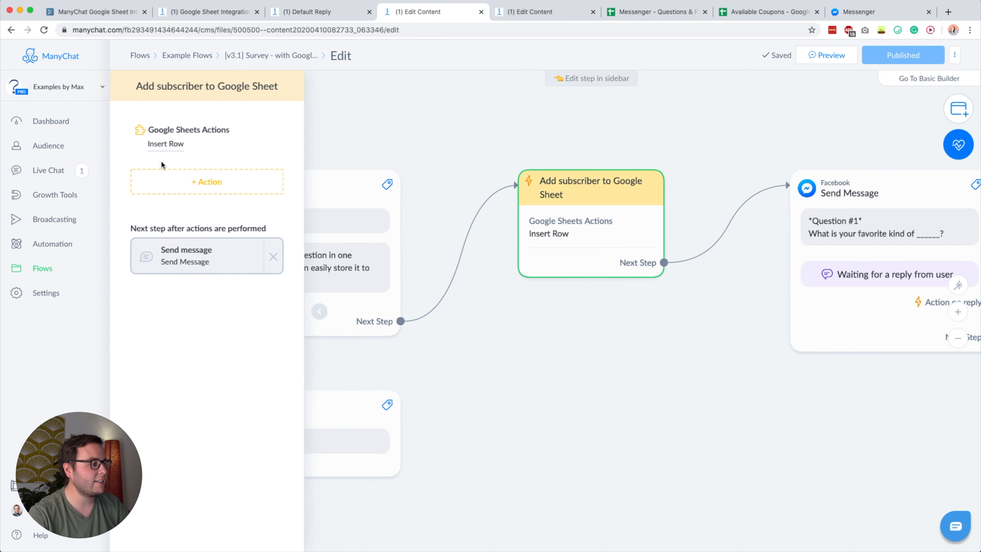
left_click(170, 146)
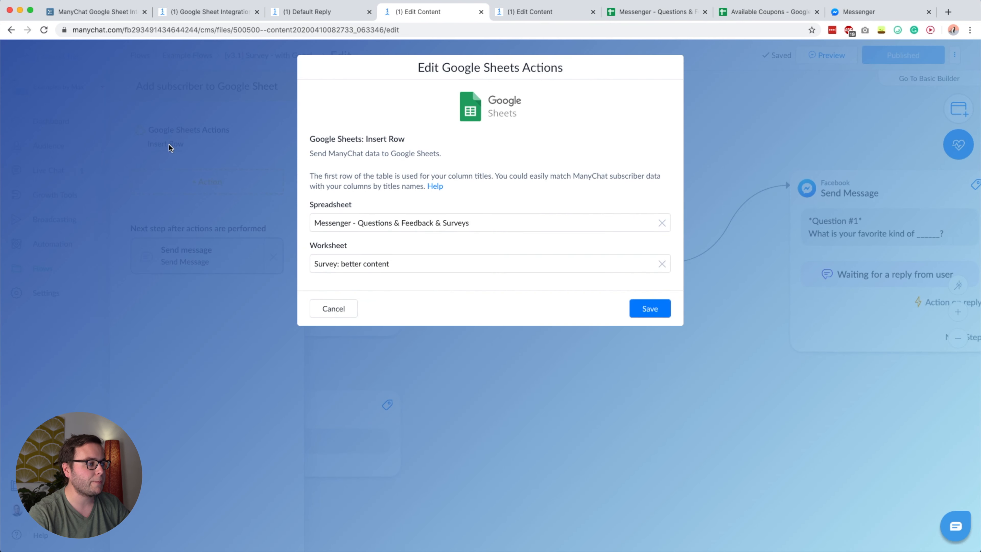
- Review the 'Survey: better content' headers: ManyChat ID, Full Name, Email Address, When, Answer #1–#5
left_click(659, 12)
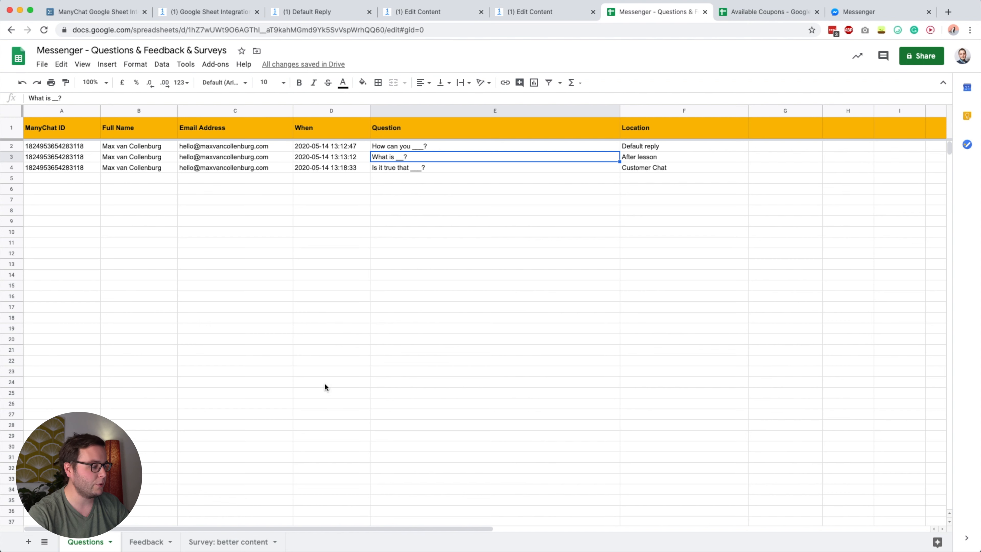
left_click(287, 361)
left_click(218, 542)
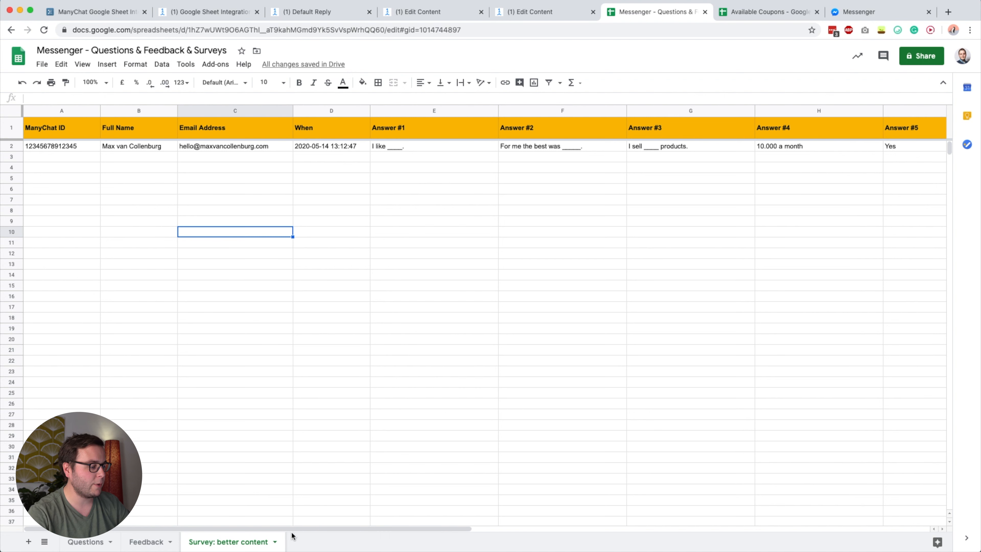
left_click(140, 311)
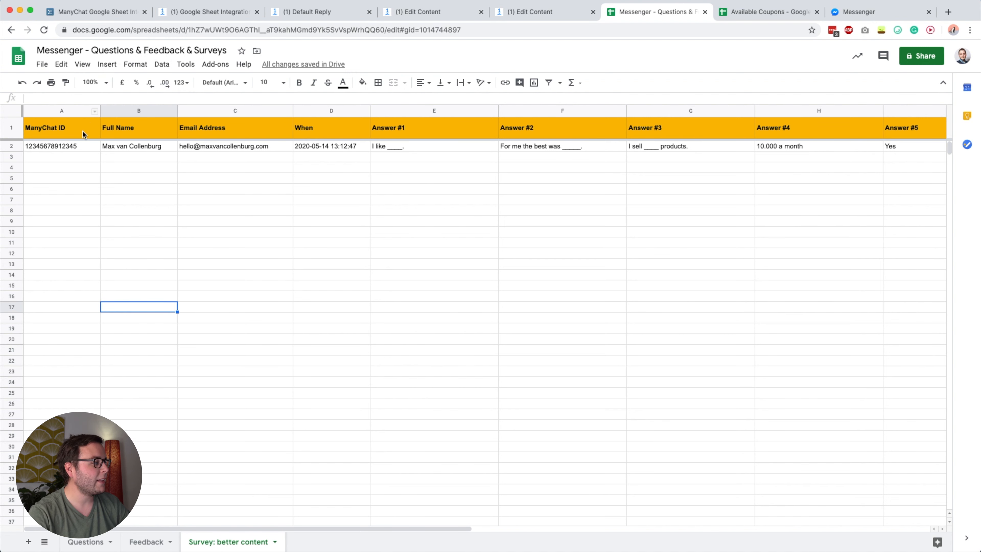
left_click(59, 133)
left_click(323, 129, "shift")
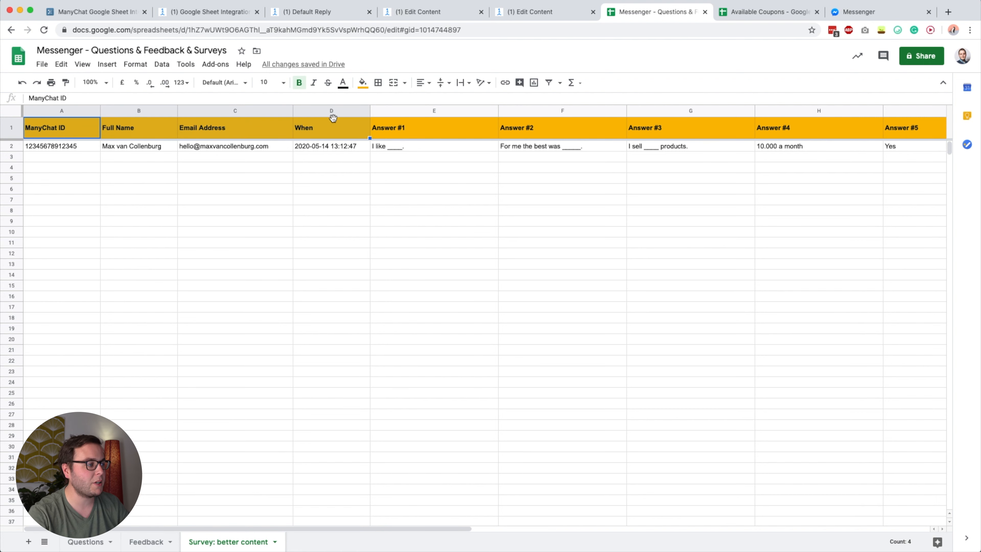
scroll(432, 164, "right", 5)
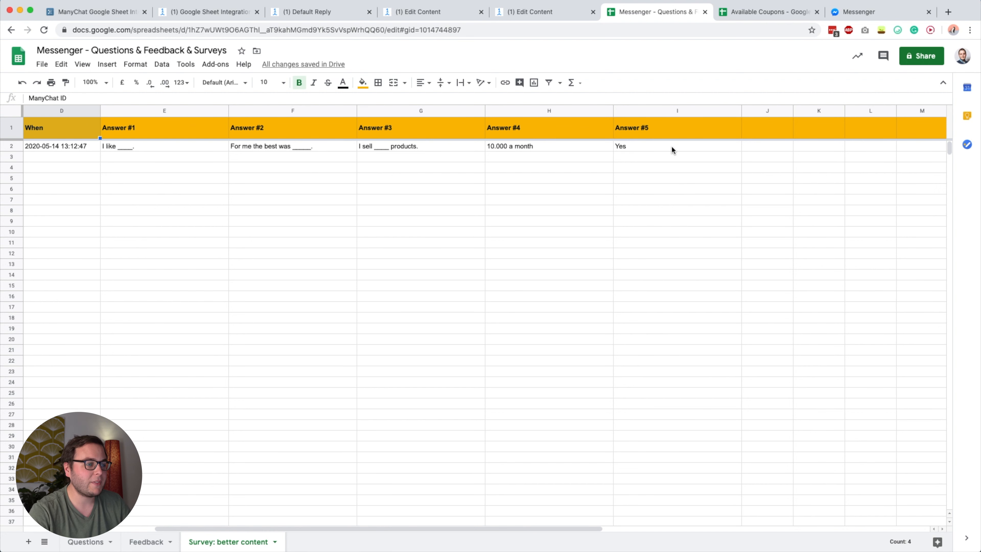
scroll(448, 217, "left", 5)
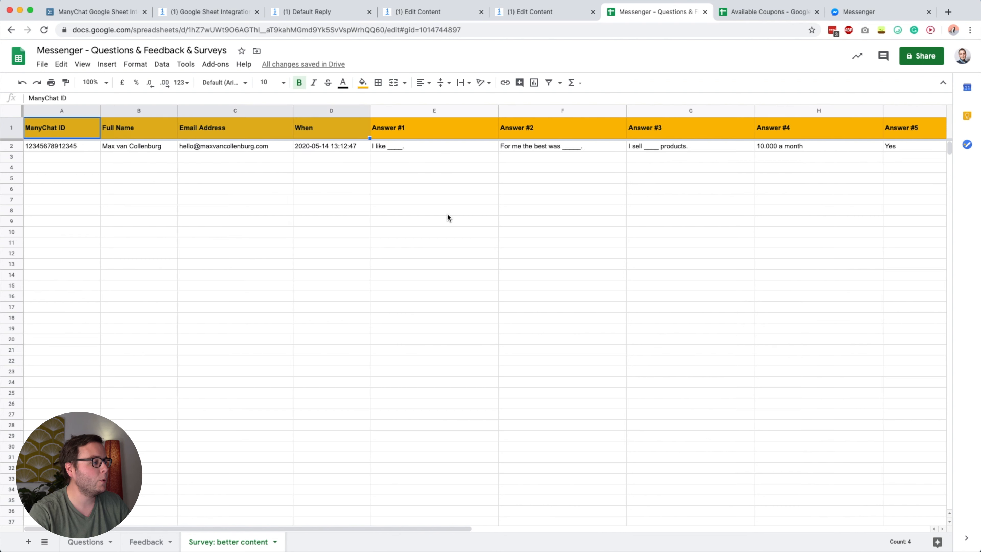
left_click(442, 172)
- Back in ManyChat, save the survey step's insert-row column mapping and close the step editor
left_click(437, 18)
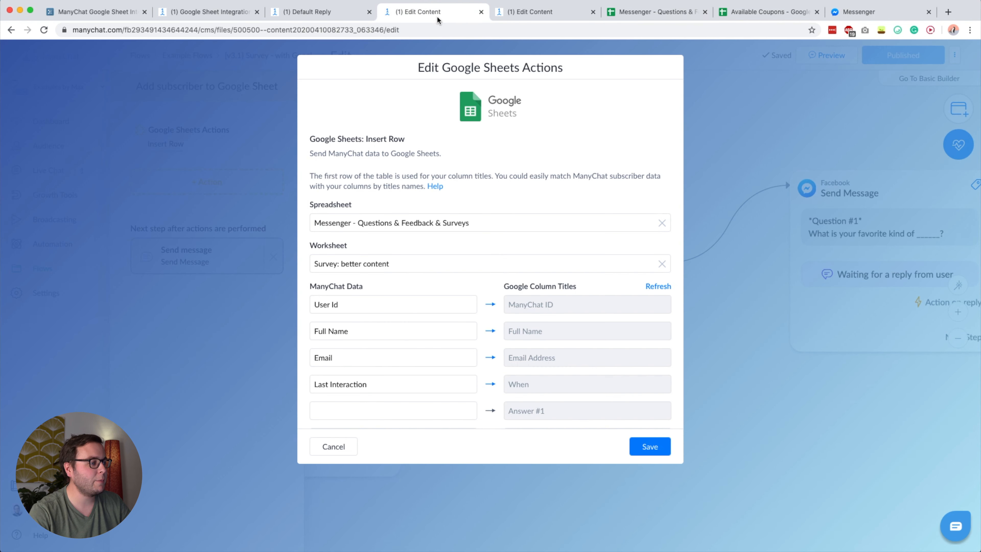
scroll(477, 307, "down", 3)
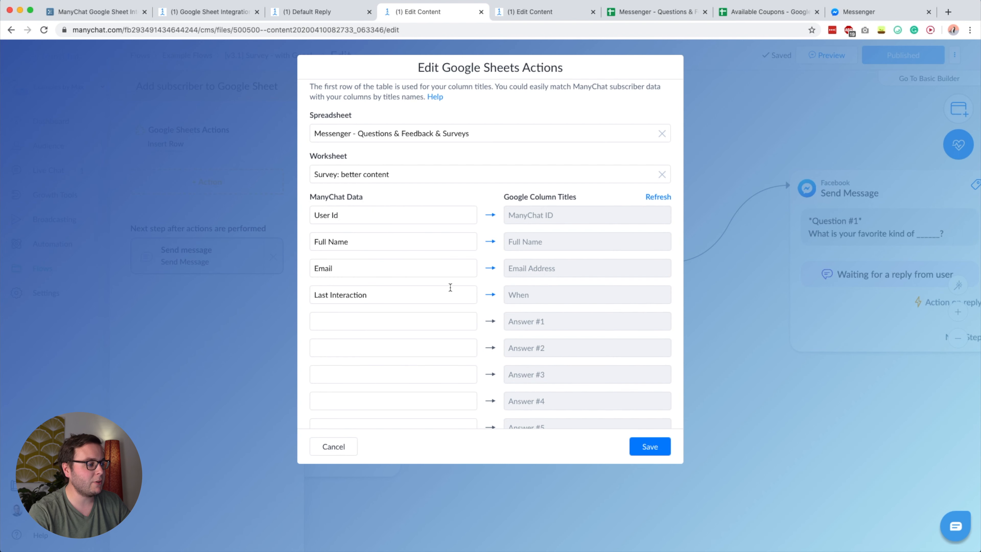
scroll(591, 354, "down", 1)
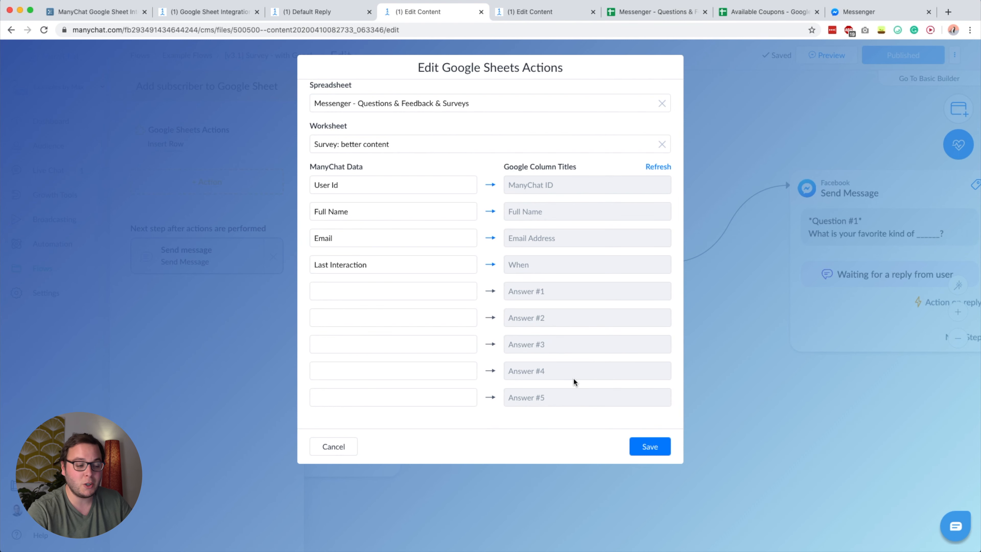
left_click(646, 449)
scroll(496, 443, "right", 5)
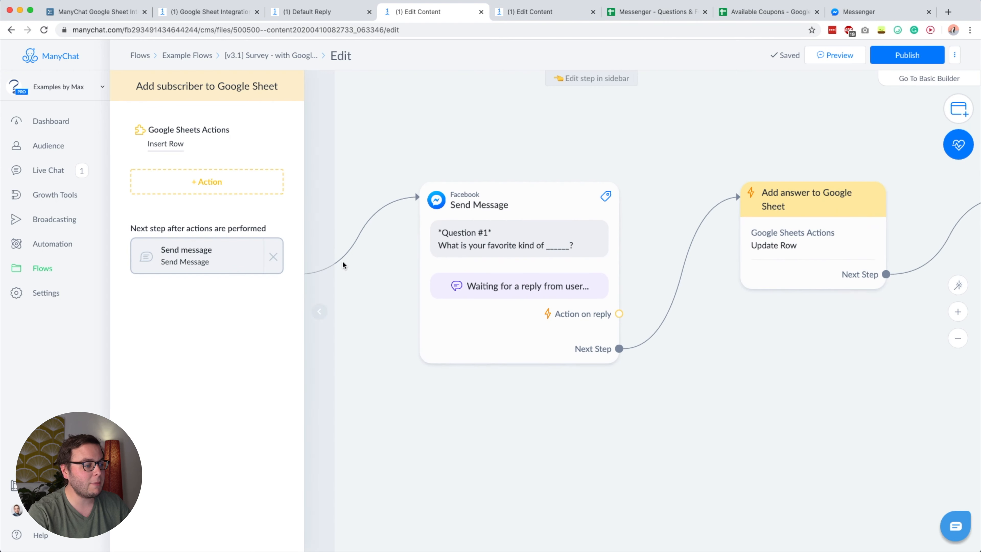
left_click(537, 431)
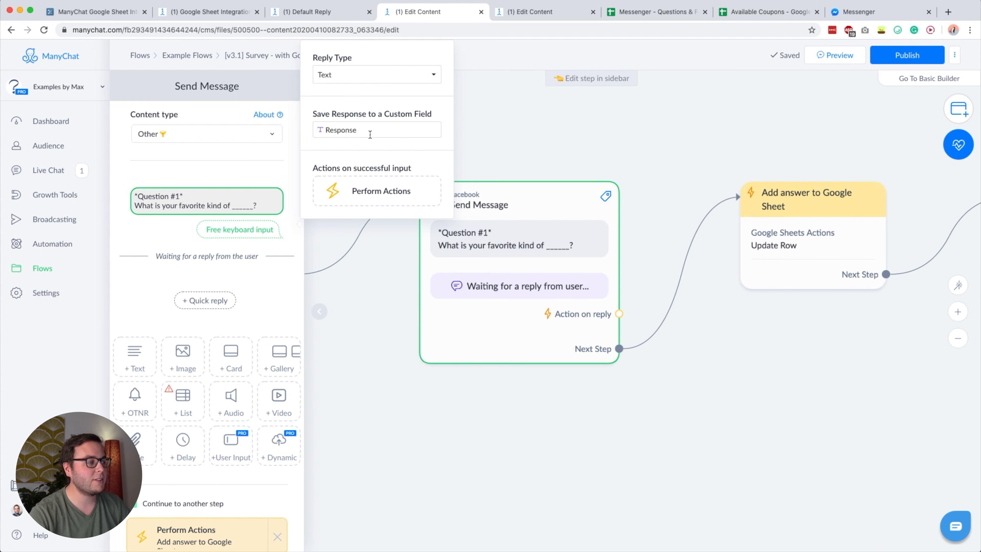
- Review the 'Add answer to Google Sheet' Update Row action: ManyChat ID match, Response into Answer #1
mouse_move(786, 194)
left_click(797, 234)
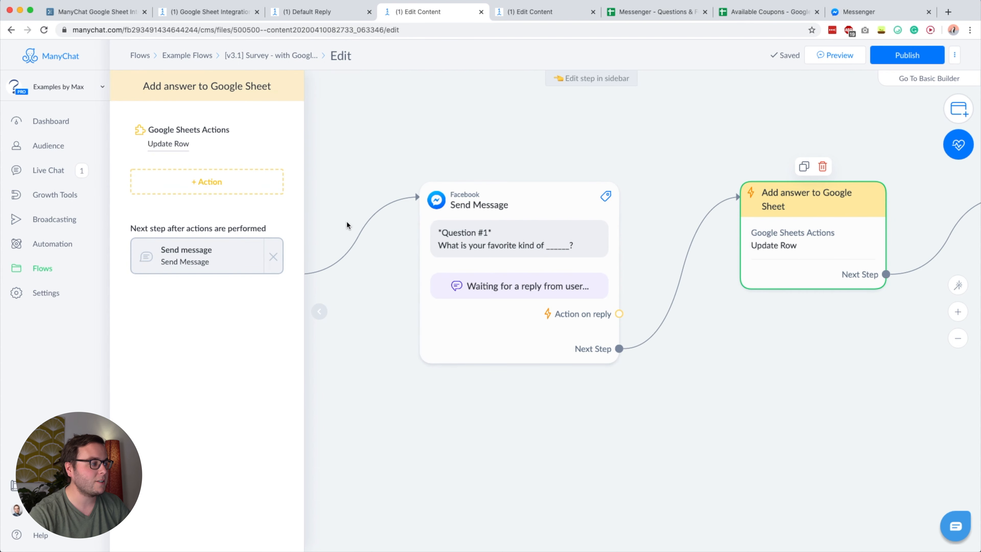
left_click(180, 142)
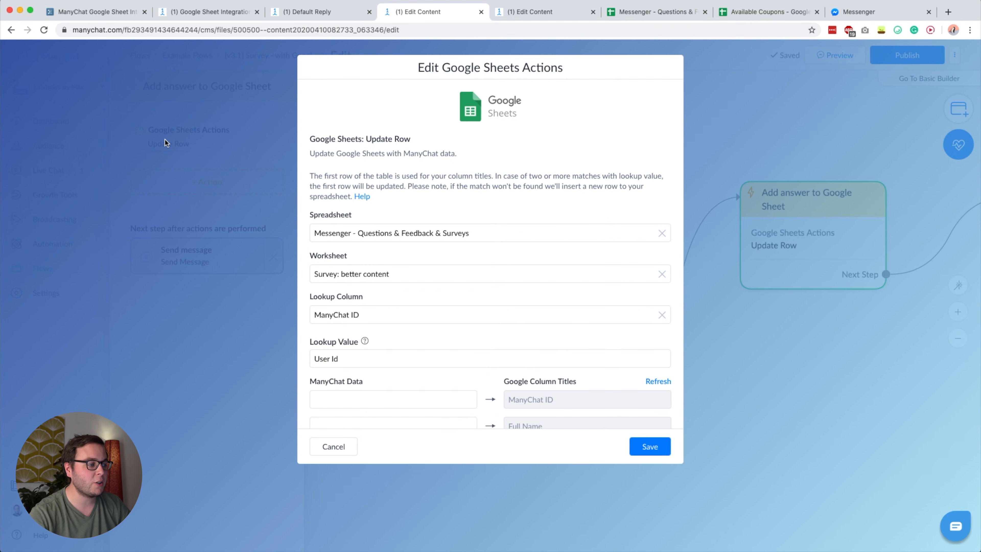
scroll(455, 195, "down", 3)
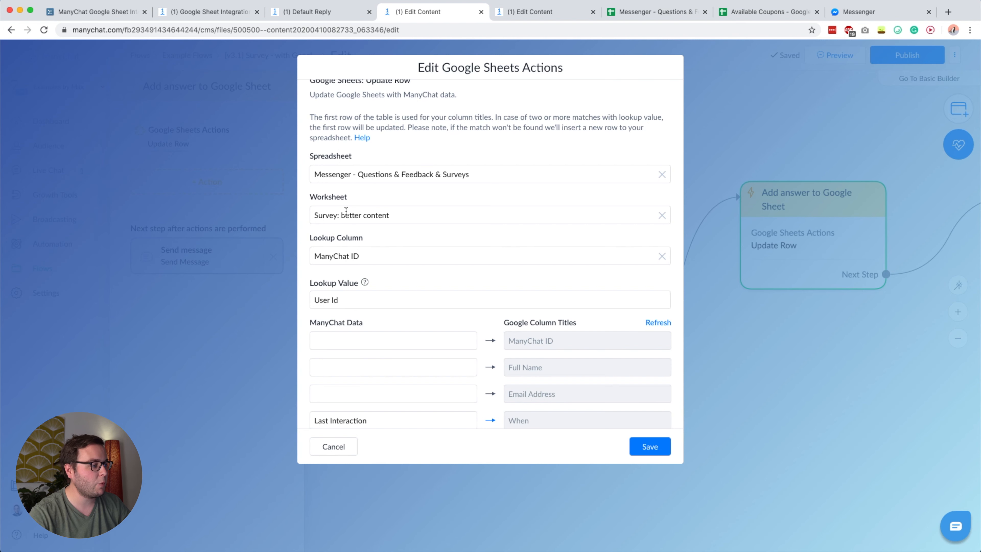
scroll(346, 208, "down", 2)
scroll(346, 208, "down", 1)
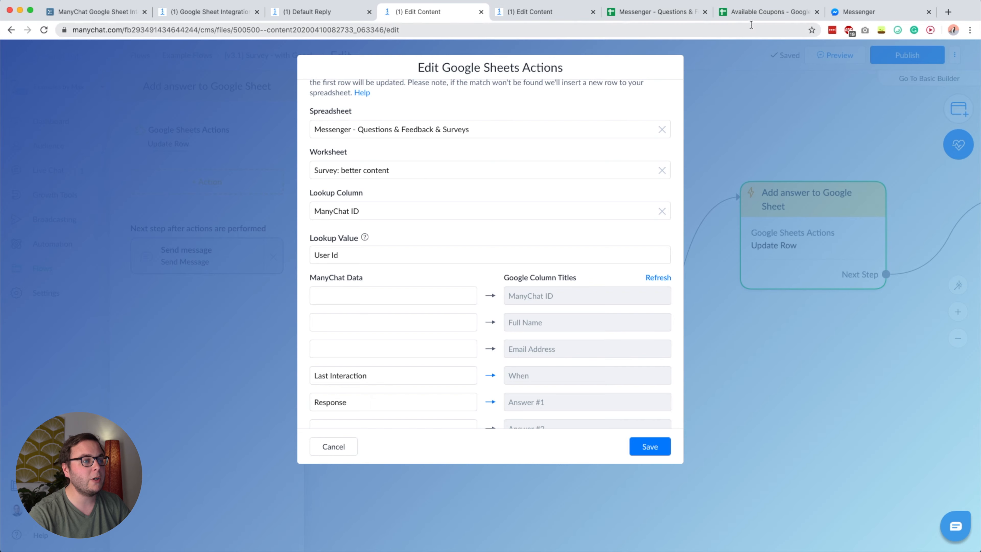
left_click(671, 15)
left_click(412, 219)
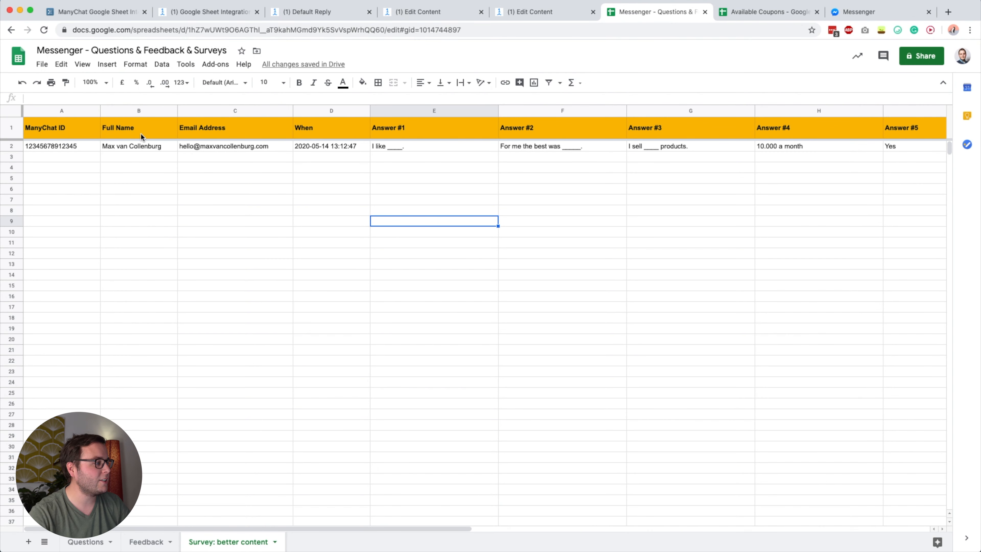
- Check the ManyChat ID column A in the sheet, then return to ManyChat's Update Row settings
left_click(62, 116)
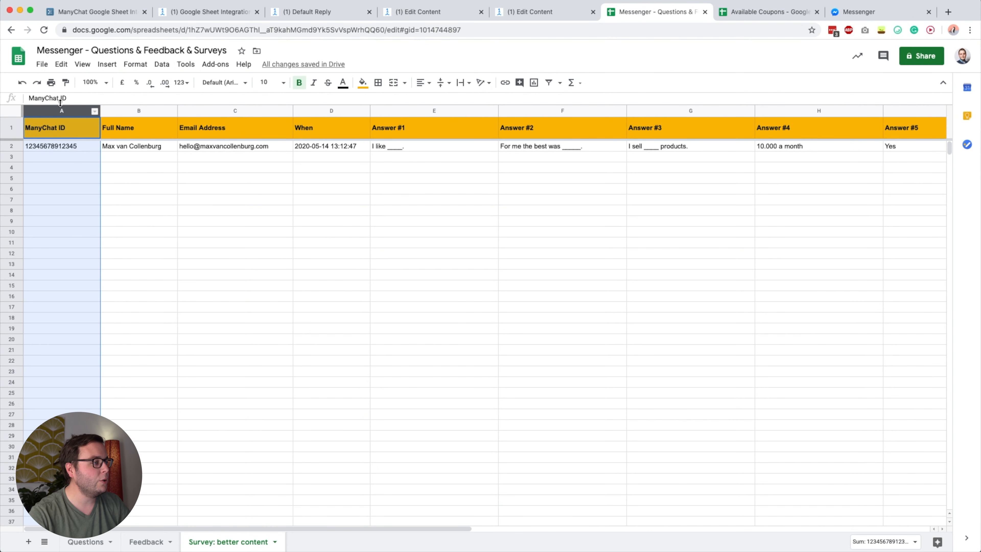
left_click(433, 11)
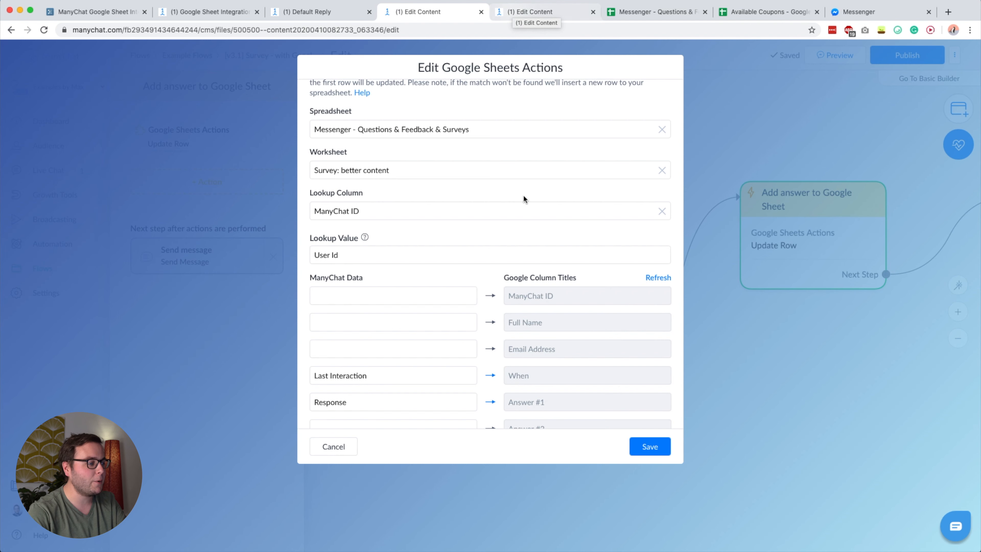
- Save the Update Row mapping unchanged, keeping Response mapped to Answer #1
scroll(502, 232, "down", 5)
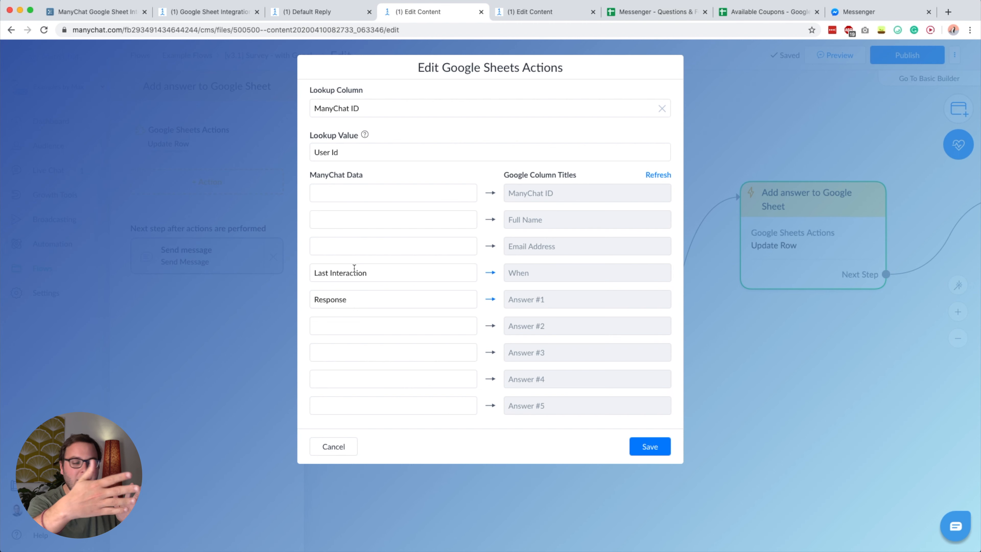
scroll(354, 267, "down", 1)
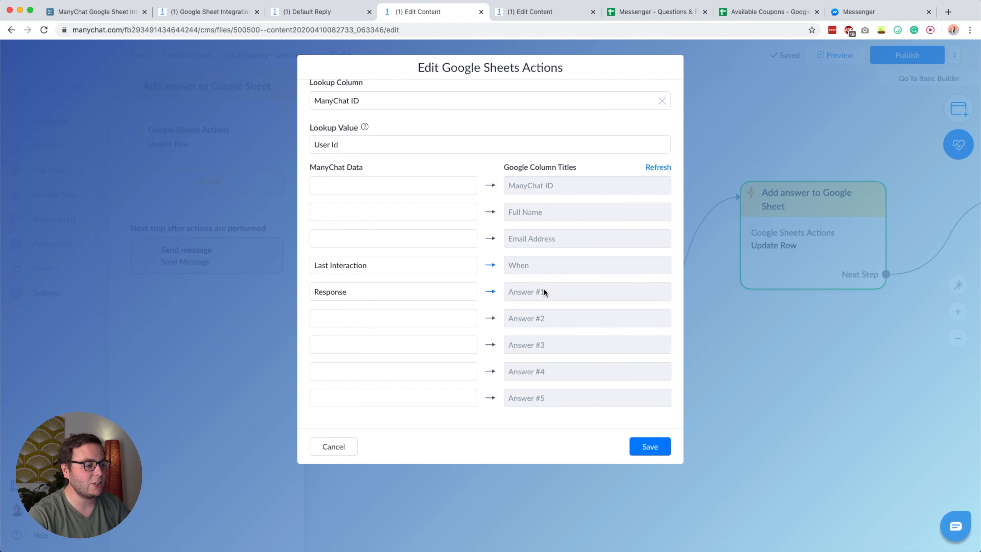
left_click(642, 458)
scroll(632, 382, "right", 5)
- Inspect Question #2 and verify its sheet step's Update Row writes Response into Answer #2, without changes
left_click(610, 393)
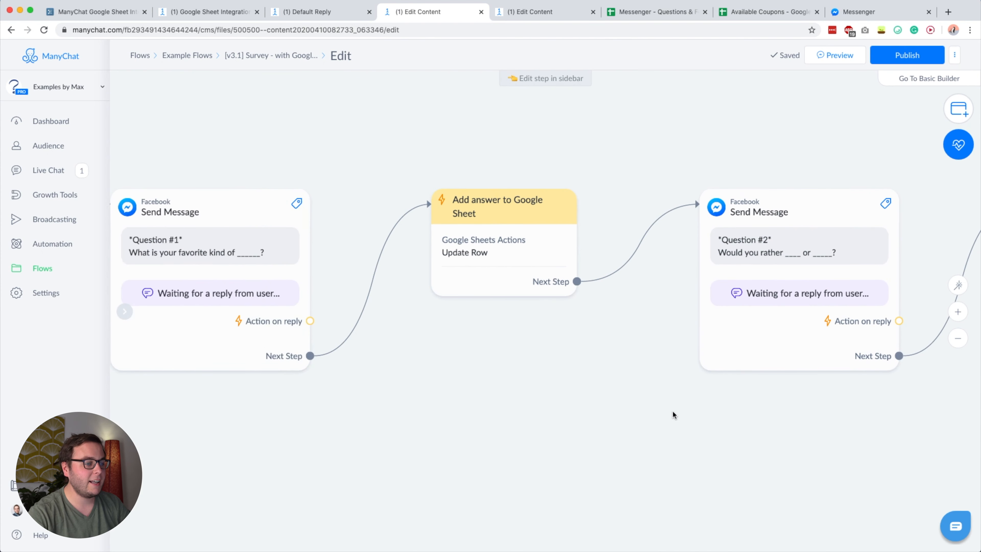
scroll(672, 410, "right", 7)
left_click(495, 248)
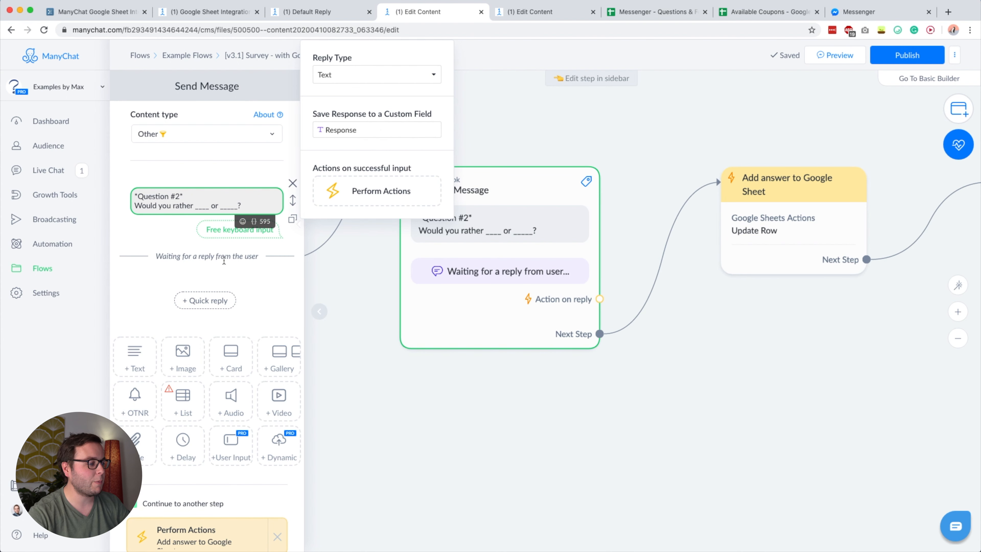
left_click(534, 446)
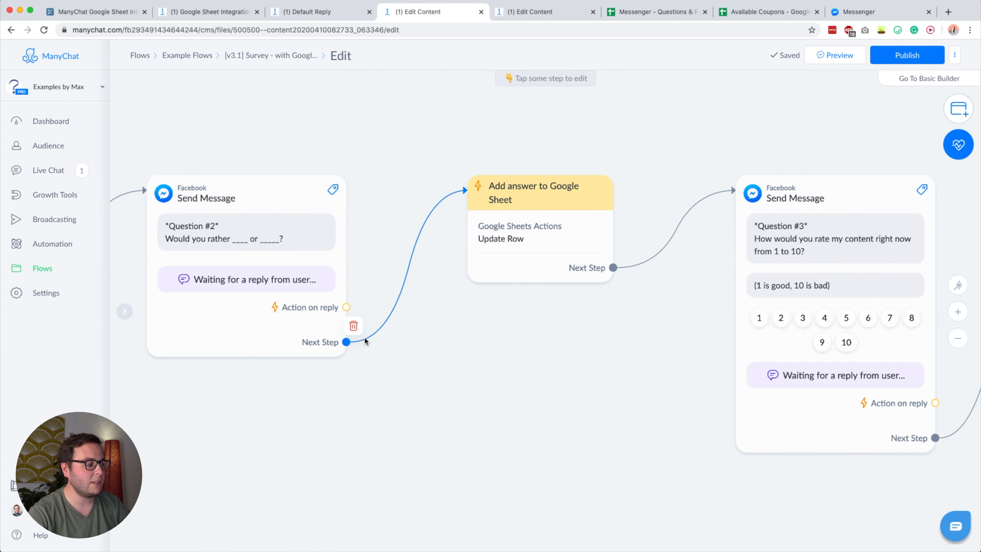
left_click(541, 219)
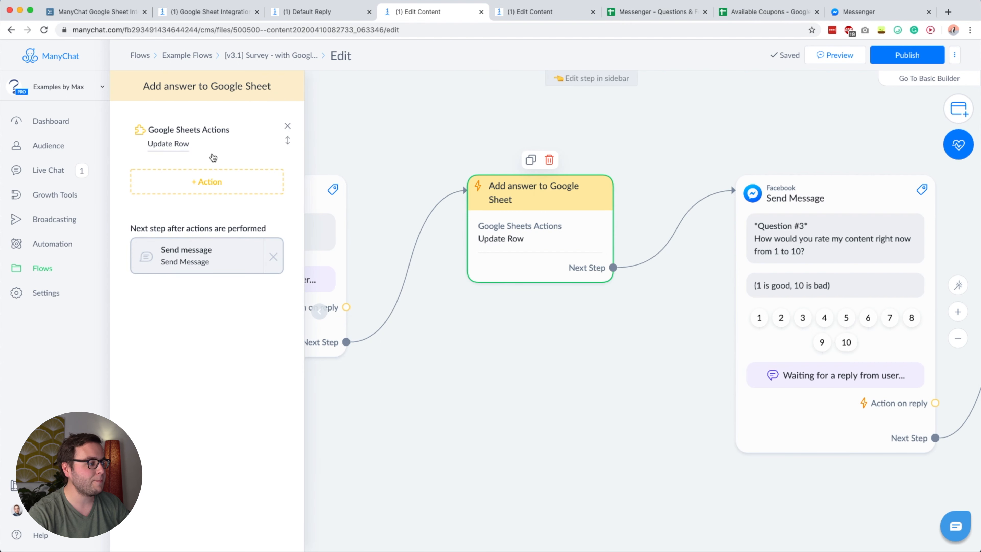
left_click(189, 135)
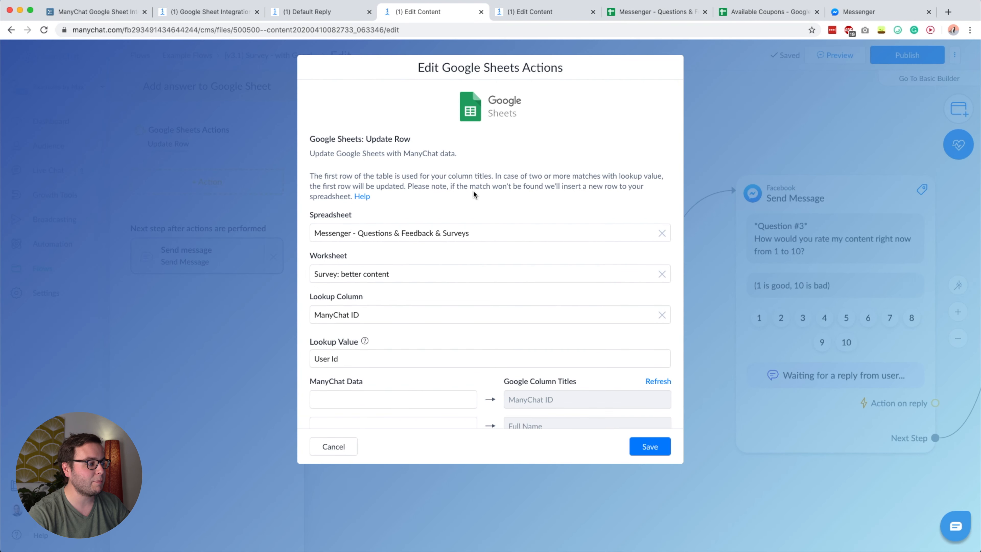
scroll(484, 267, "down", 3)
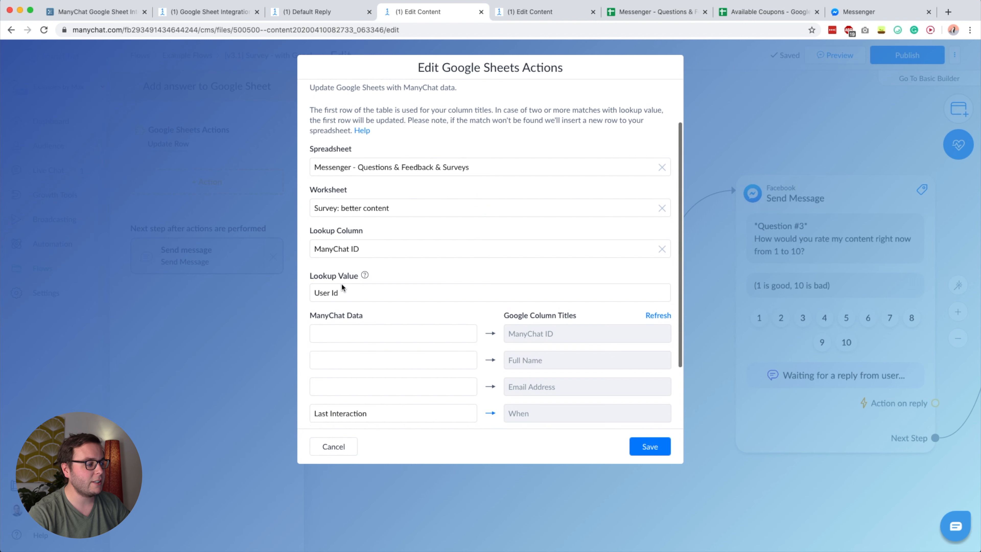
scroll(420, 276, "down", 7)
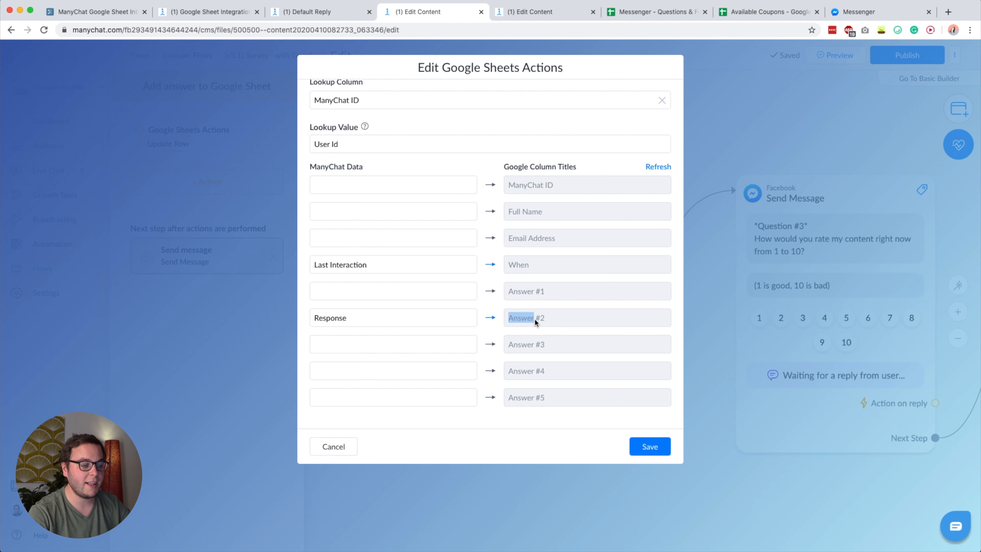
left_click_drag(548, 318, 505, 321)
left_click(339, 445)
- Pan to Question #3 and open its '(1 is good, 10 is bad)' reply settings
left_click_drag(766, 481, 383, 472)
left_click(464, 237)
left_click(211, 267)
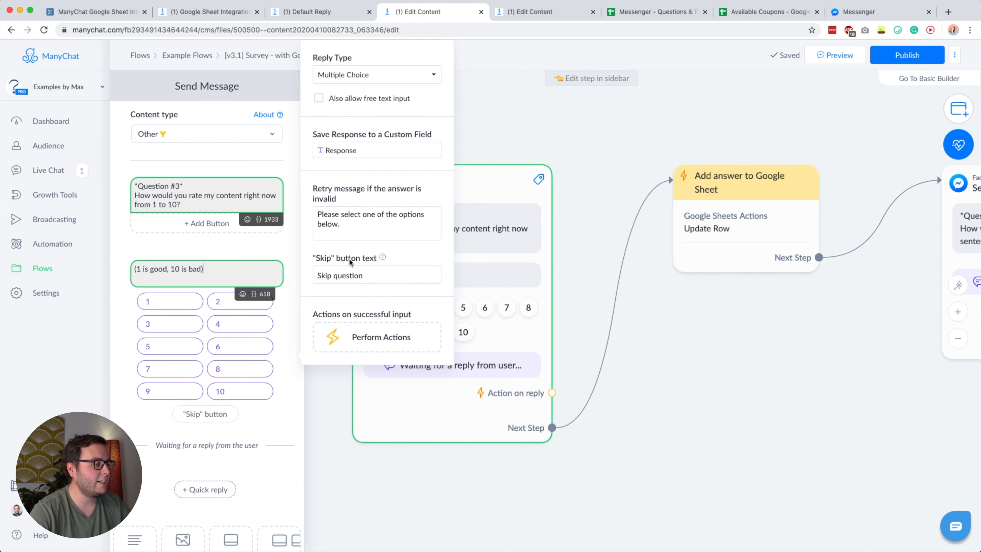
- Review Question #3's Add answer to Google Sheet step, Response to Answer #3, and cancel
left_click(684, 380)
left_click(724, 228)
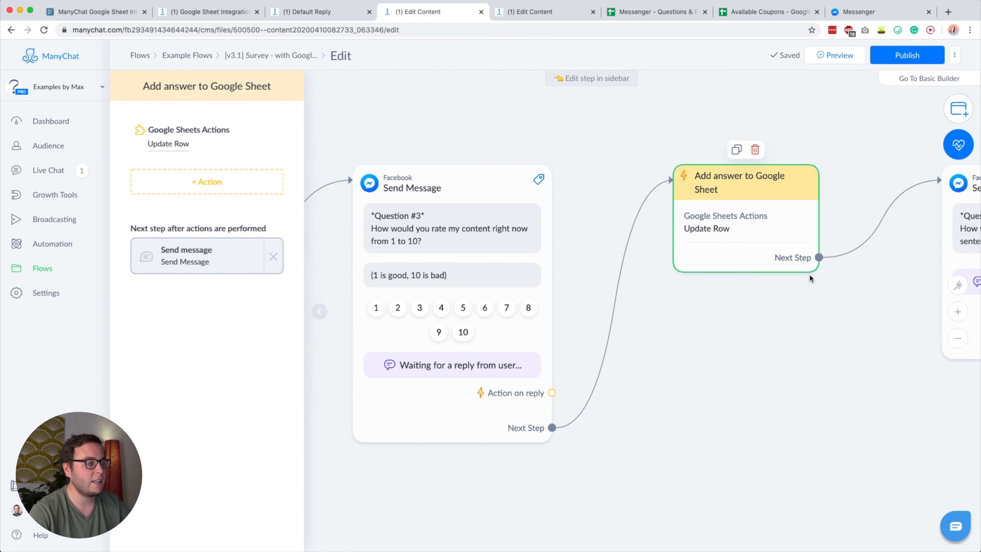
left_click(191, 133)
scroll(429, 244, "down", 5)
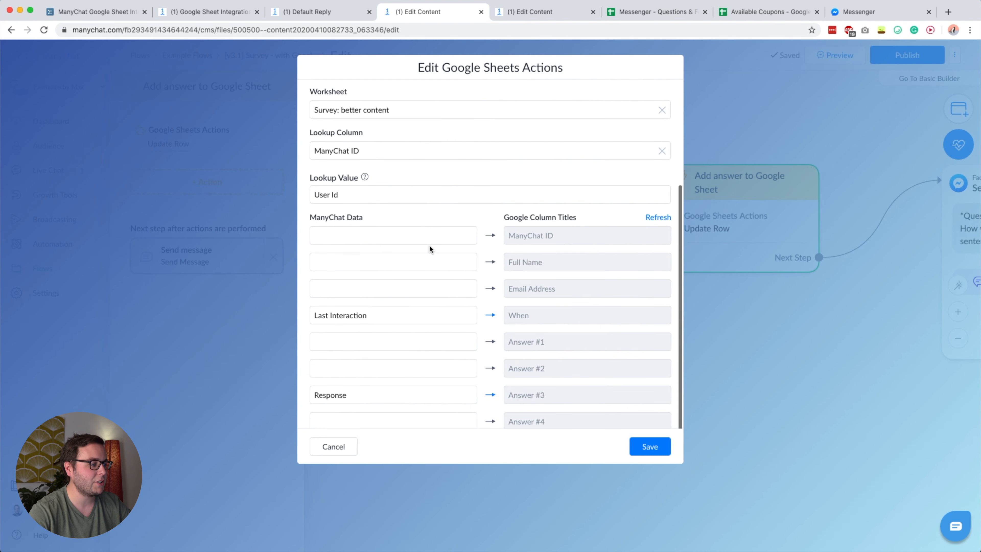
scroll(429, 244, "down", 2)
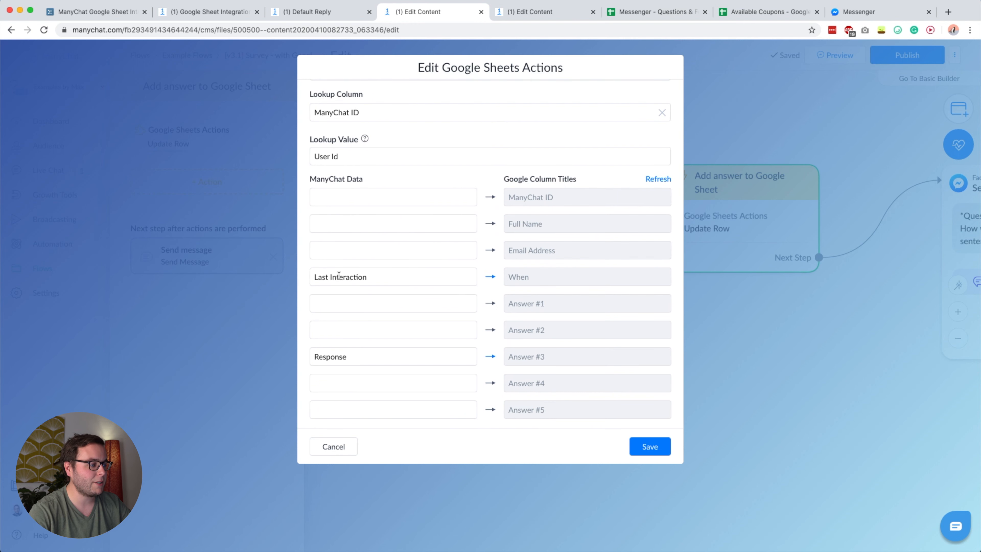
scroll(338, 275, "down", 1)
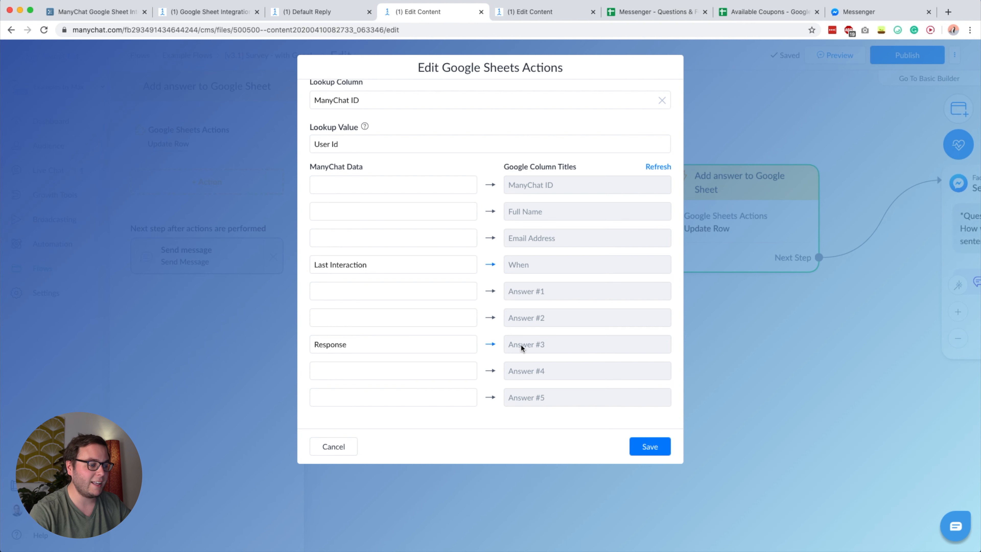
left_click(340, 448)
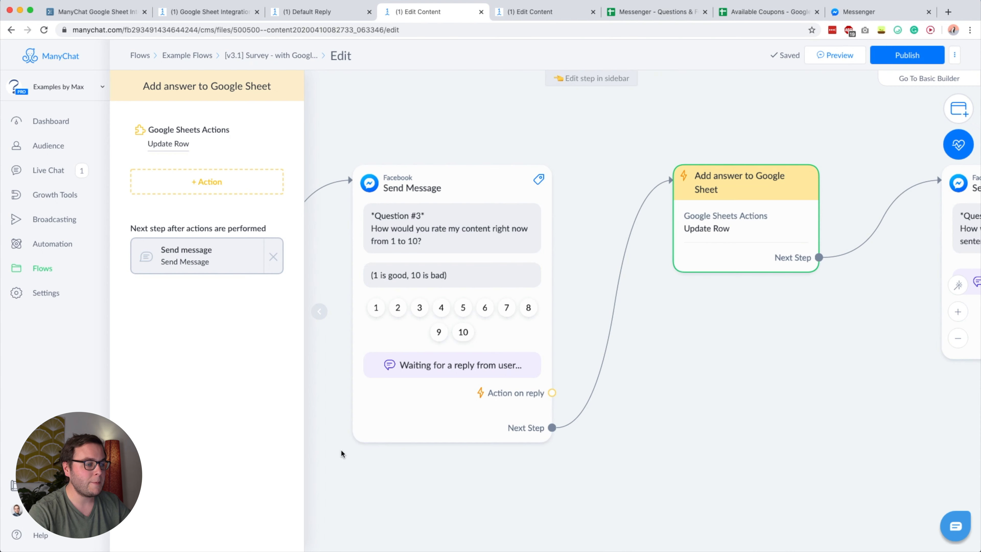
- Pan and scroll the survey flow canvas to view its later steps
left_click_drag(650, 419, 544, 415)
scroll(544, 416, "down", 3)
scroll(587, 419, "right", 2)
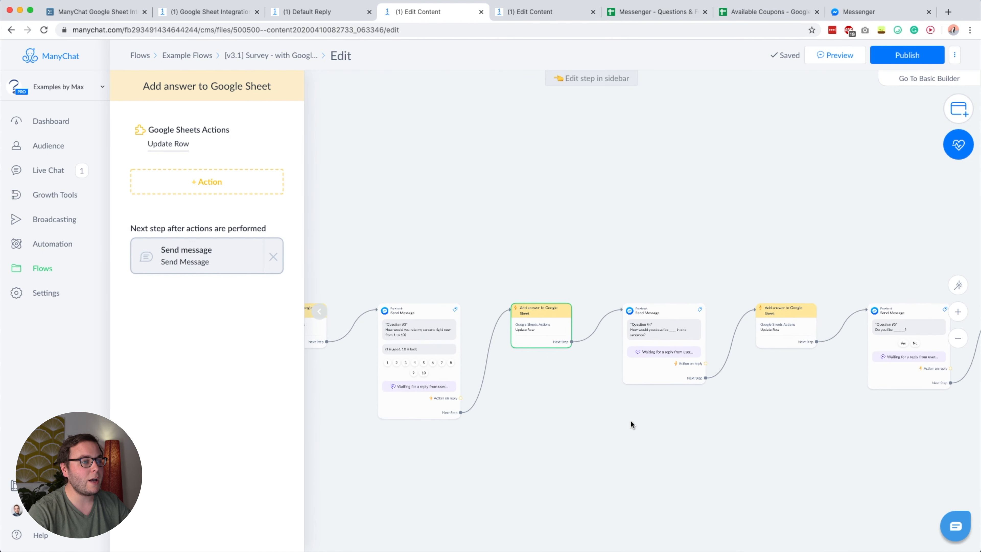
- In the survey sheet, inspect row 2's saved response, starting from its ManyChat ID
left_click(652, 12)
left_click(432, 242)
left_click(75, 146)
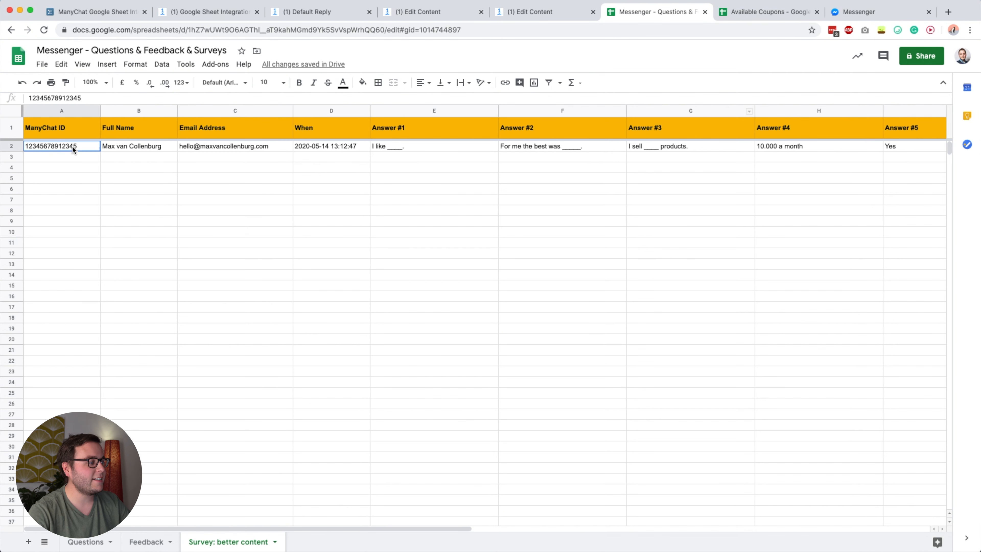
left_click(927, 146, "shift")
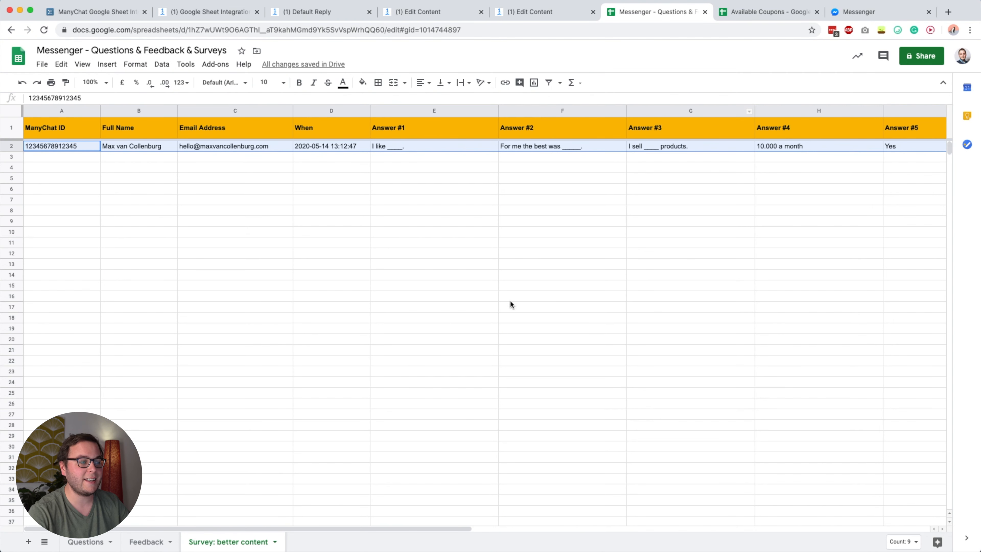
left_click(577, 277)
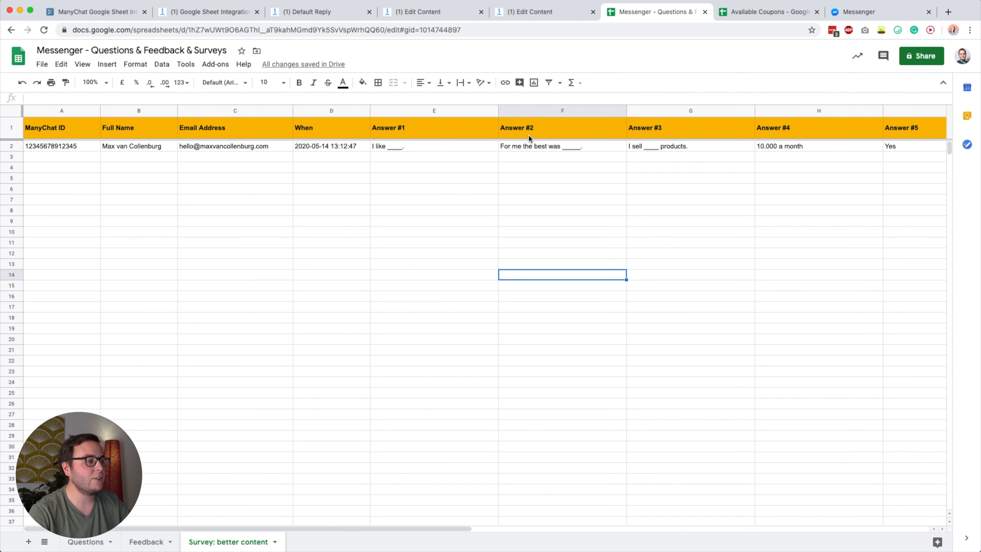
- Check the Answer #2 response in F2 and Answer #3 in G2, then return to Workflowy
left_click(552, 127)
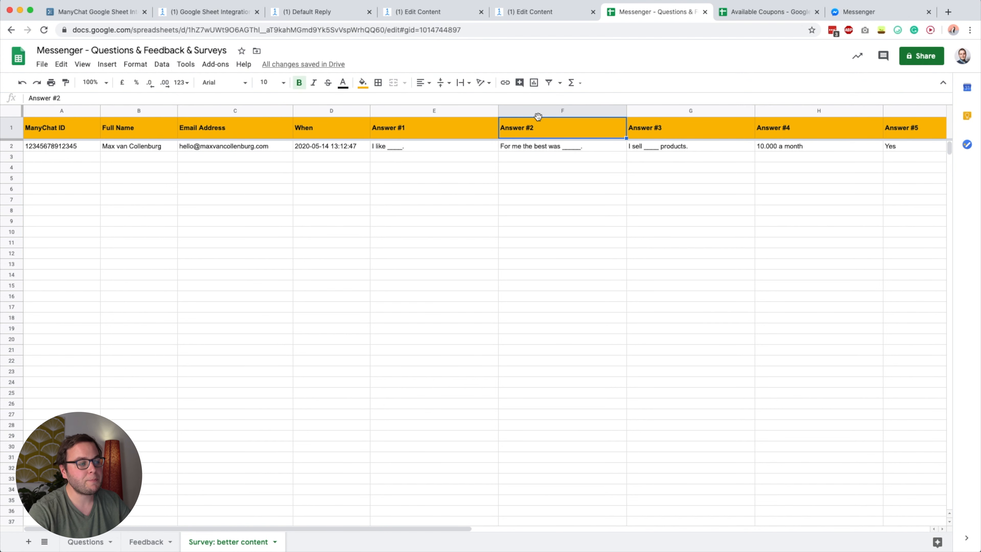
left_click(540, 149)
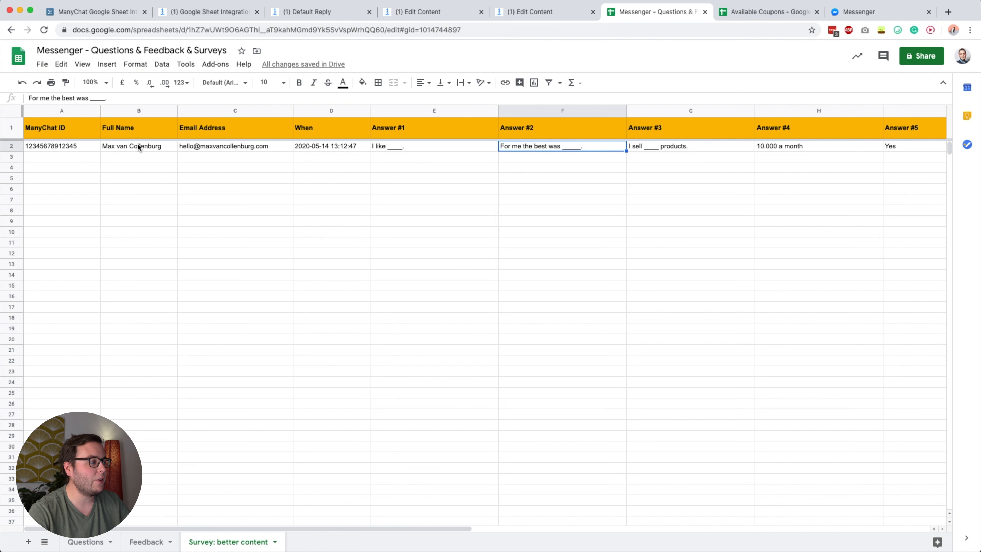
left_click(71, 147, "shift")
left_click(560, 148)
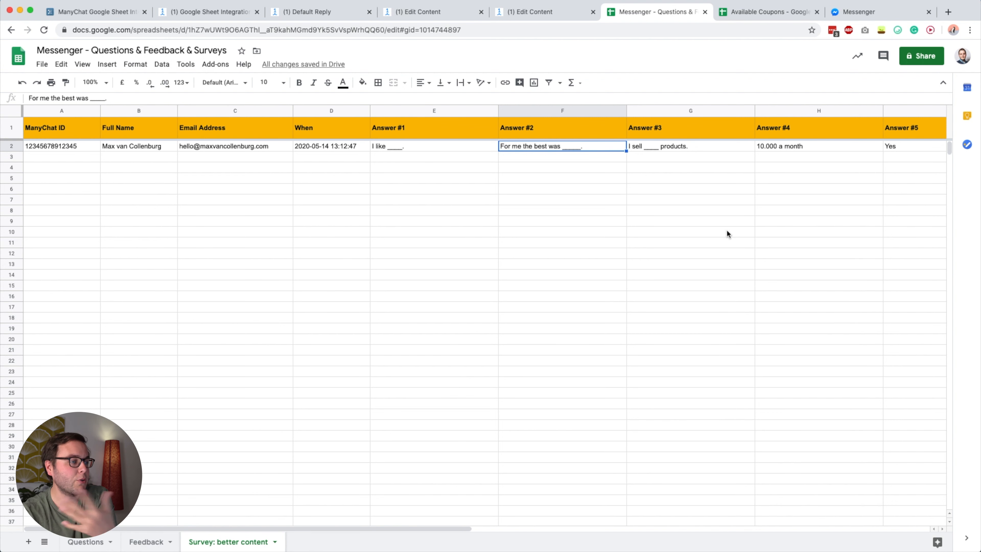
left_click(684, 149)
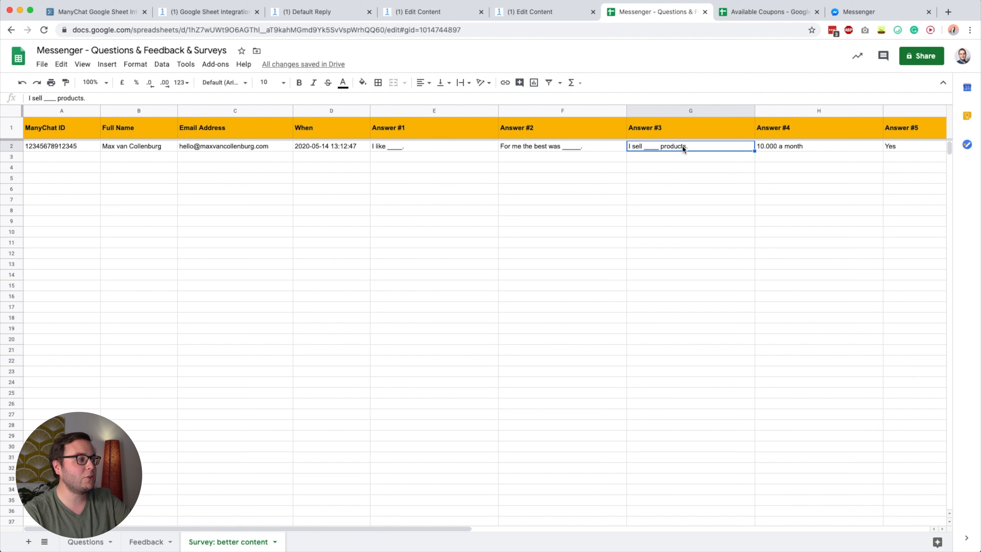
left_click(124, 15)
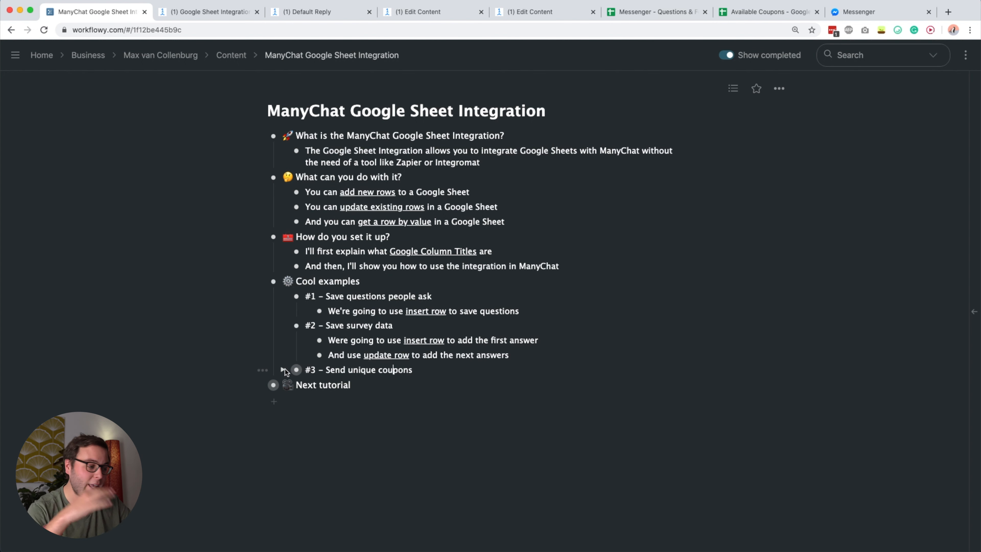
- Expand '#3 – Send unique coupons' to show its get row by value note, then open Available Coupons
left_click(283, 370)
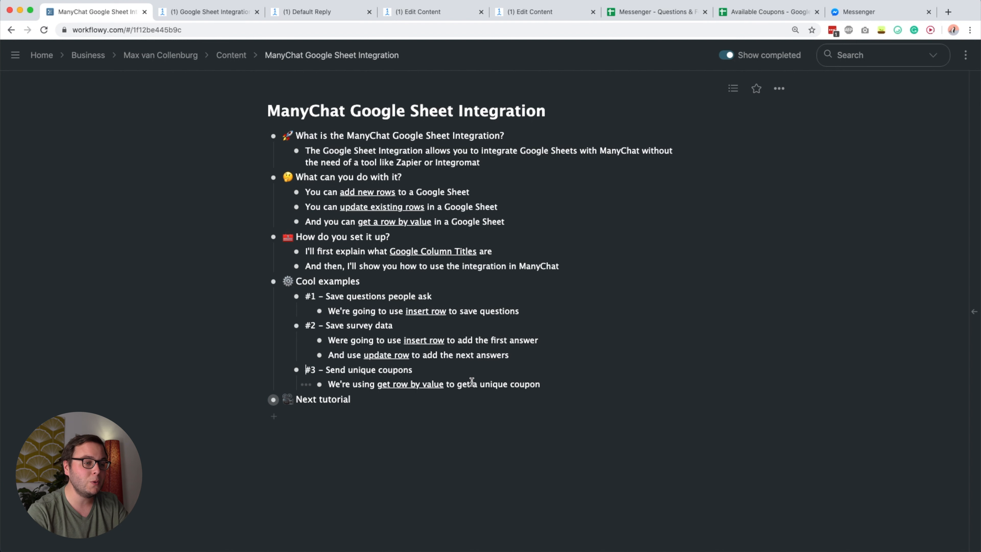
left_click(752, 9)
left_click(426, 250)
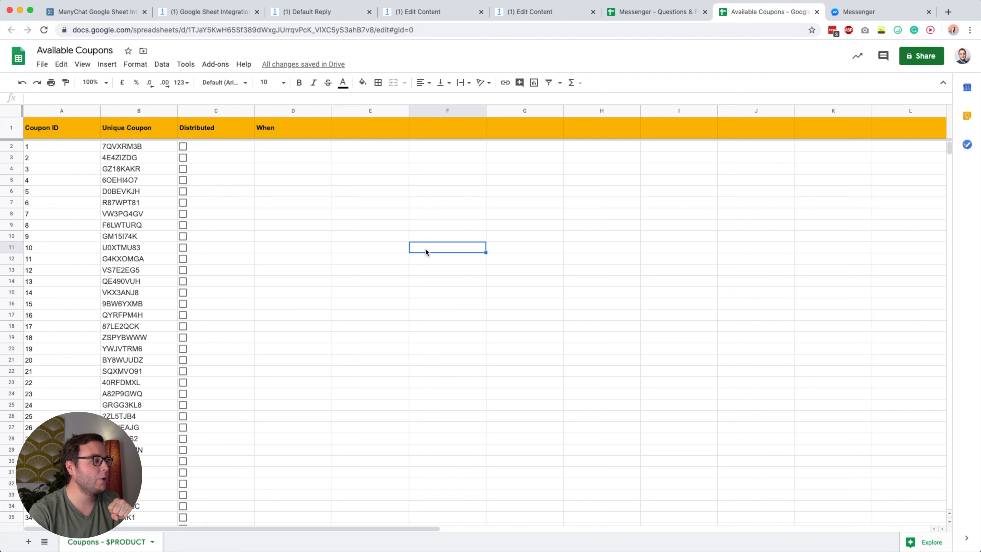
left_click(50, 126)
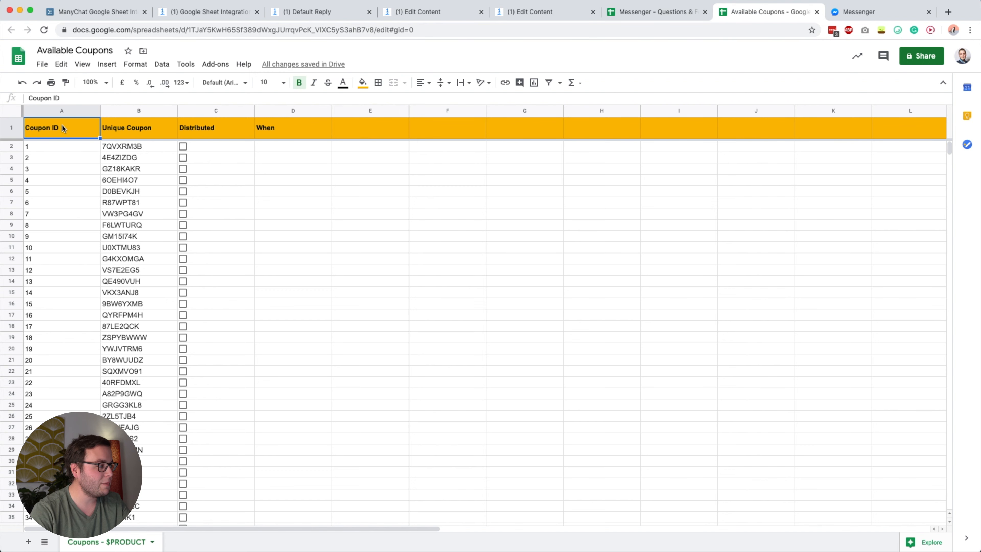
left_click(119, 129)
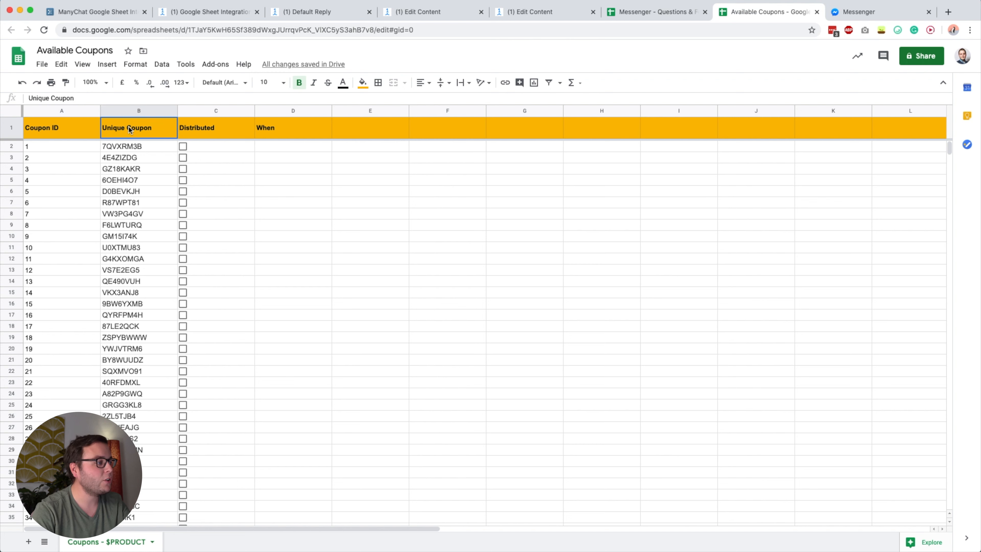
left_click(208, 125)
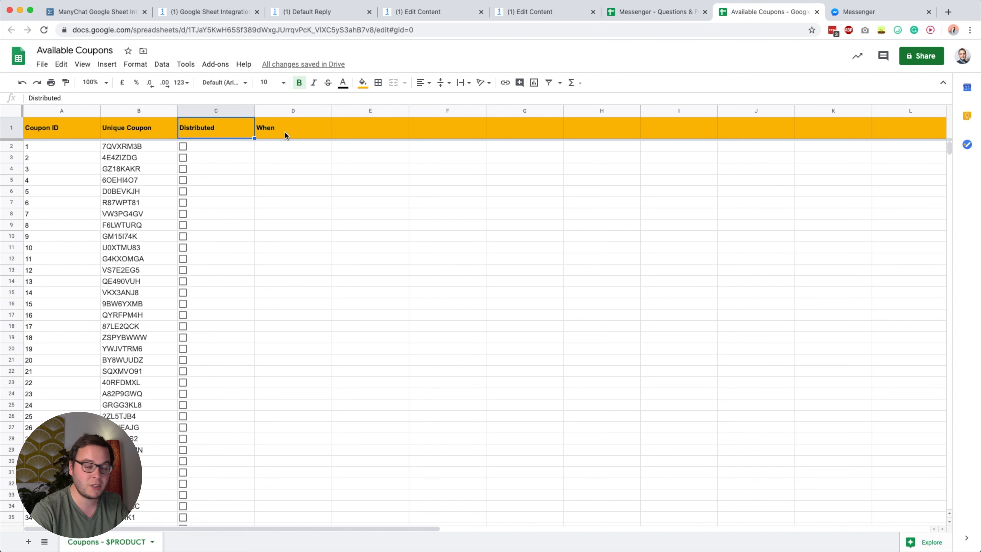
left_click(55, 129)
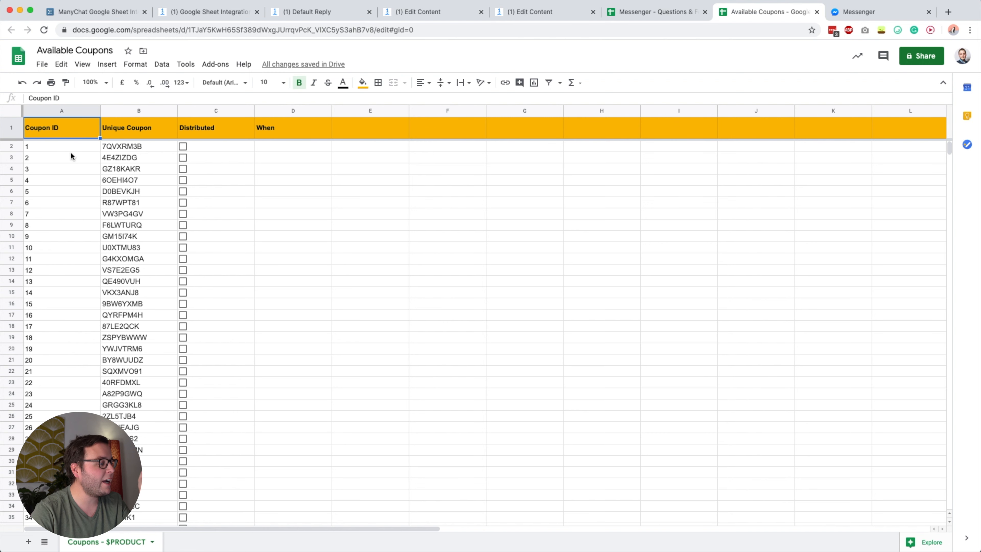
left_click(59, 158)
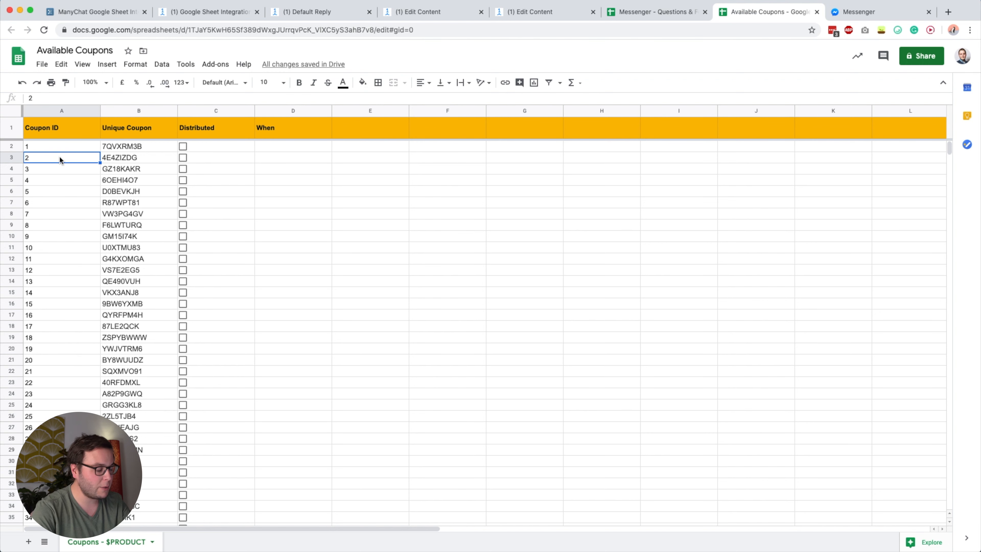
key("Down")
key("Down")
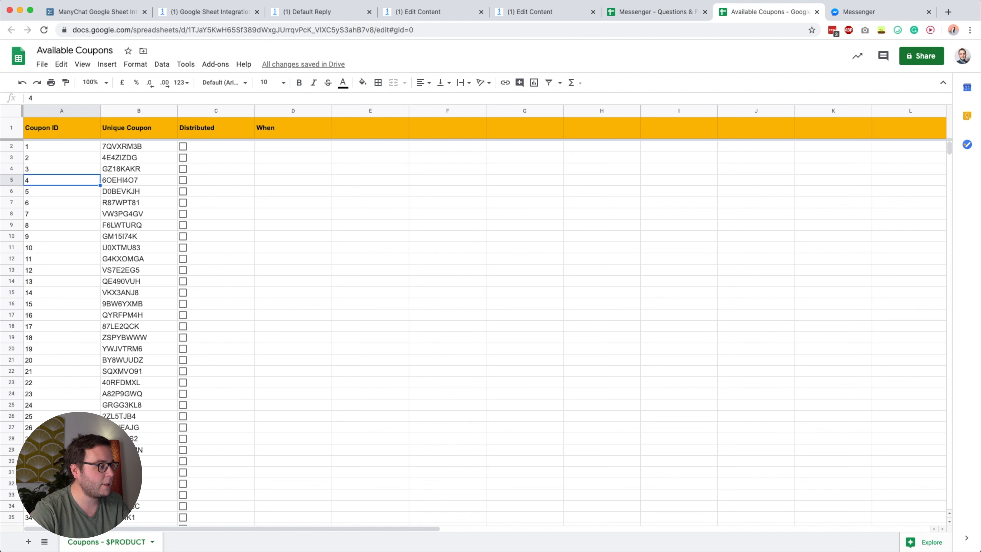
key("Down")
key("Down")
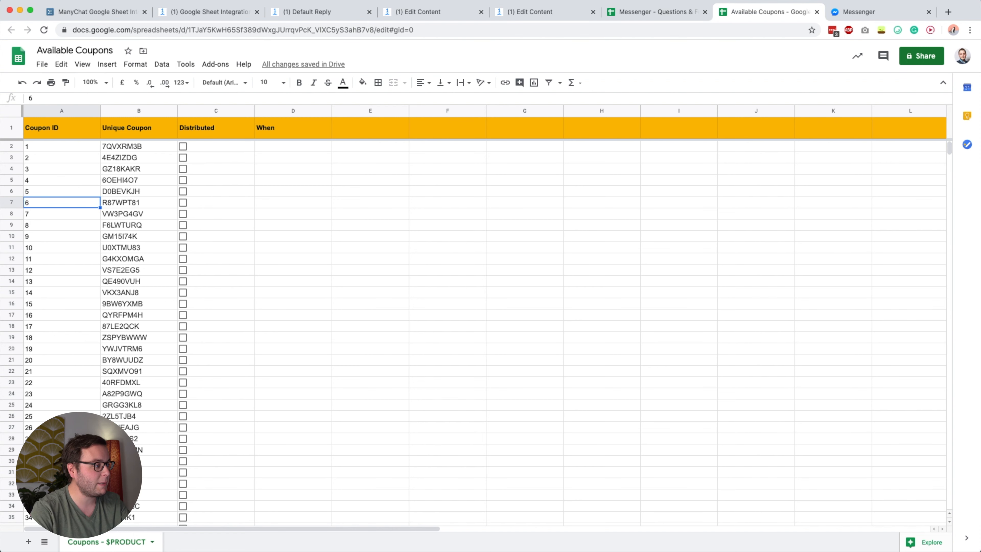
key("Right")
key("Up")
key("Up")
key("Up")
key("Up")
key("Down")
key("Down")
key("Down")
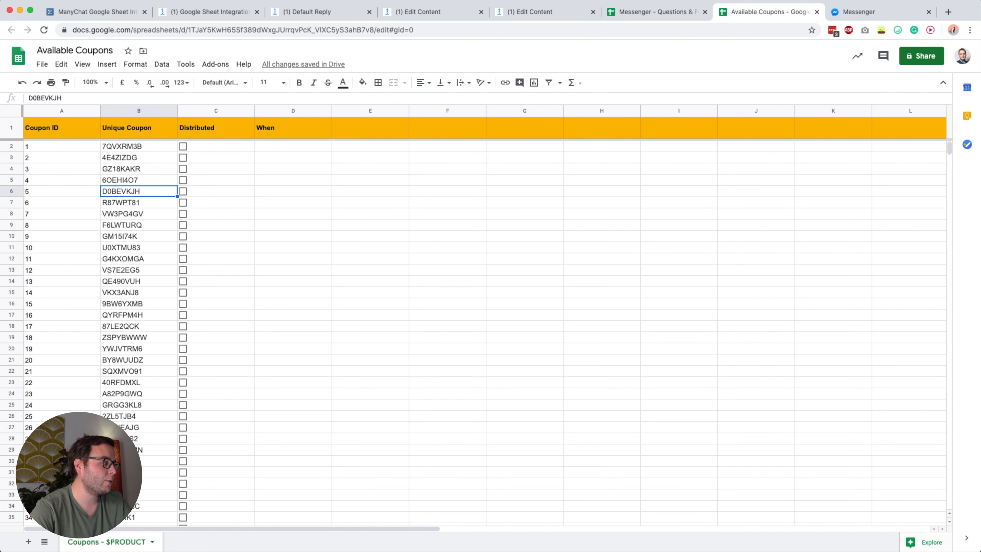
scroll(44, 287, "down", 15)
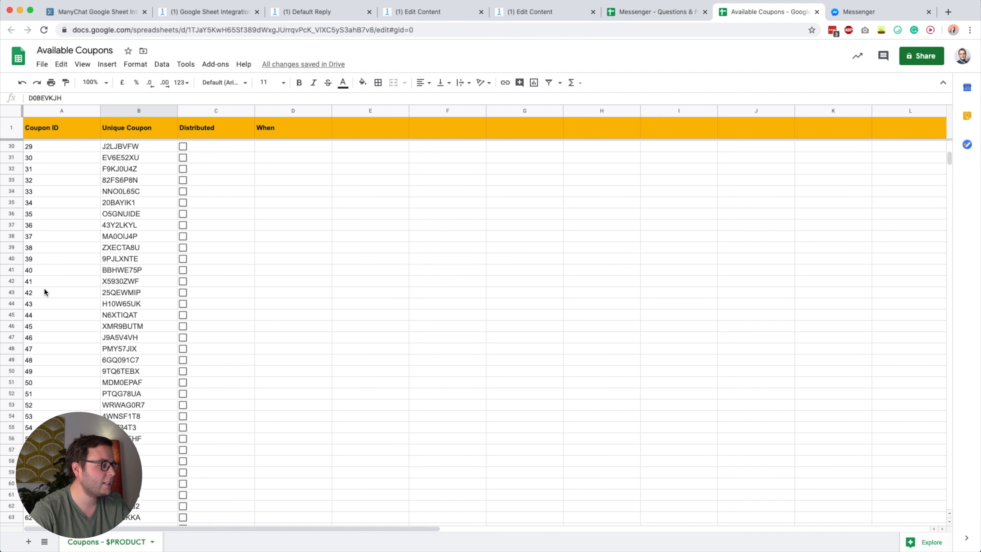
scroll(44, 288, "down", 12)
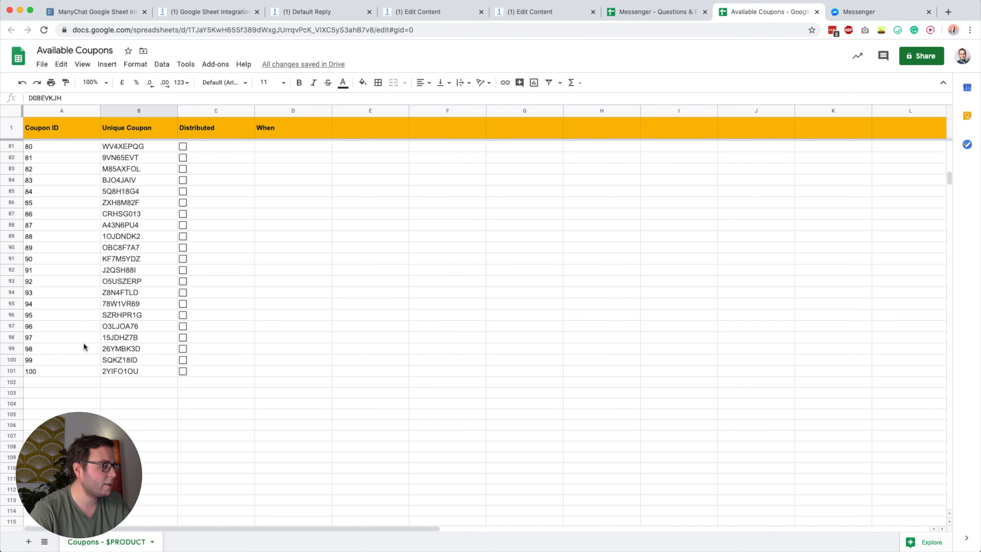
scroll(119, 368, "up", 20)
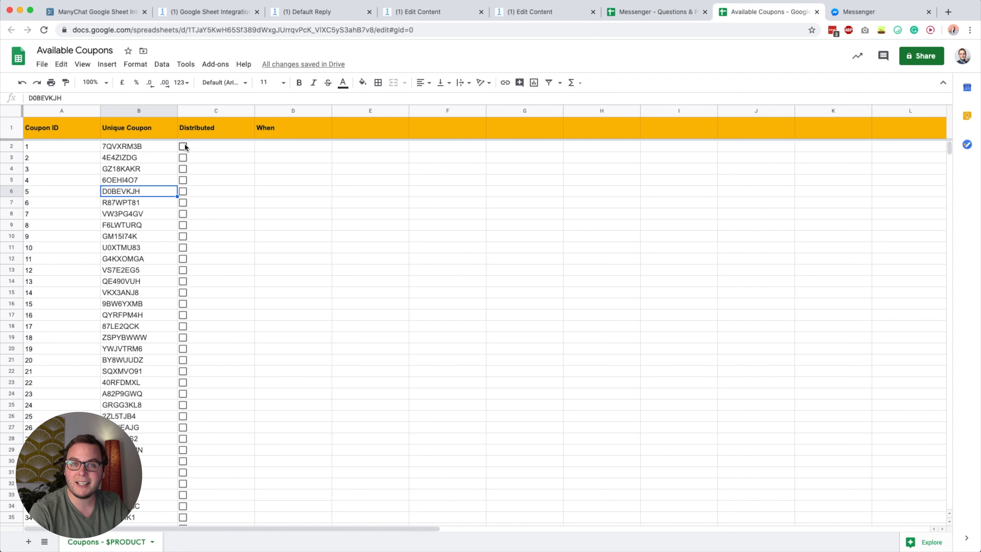
left_click(123, 148)
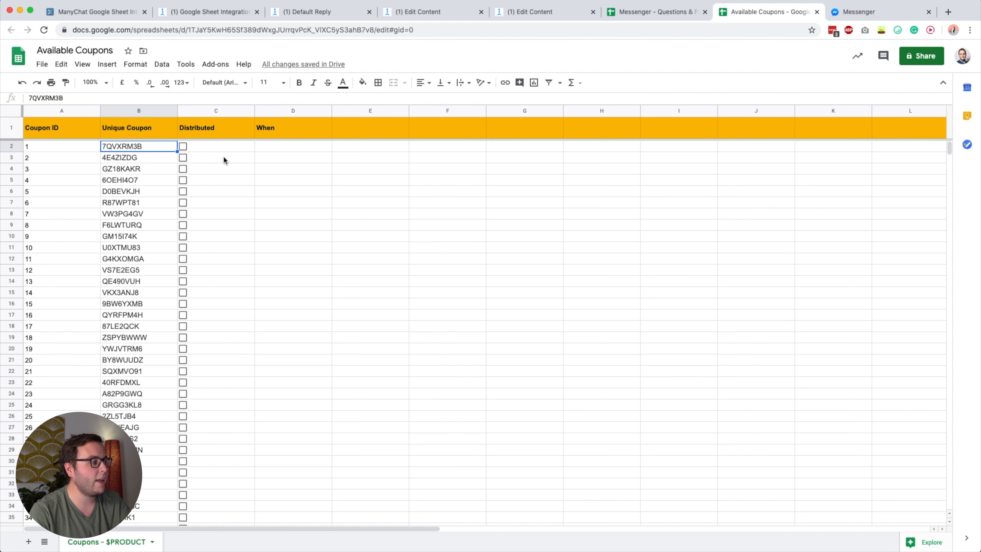
left_click(271, 145)
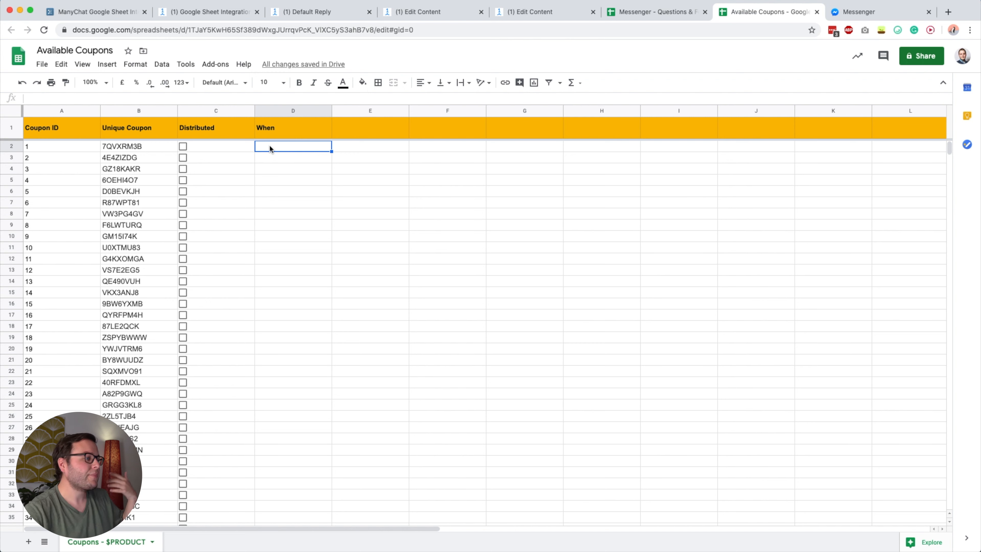
left_click(365, 130)
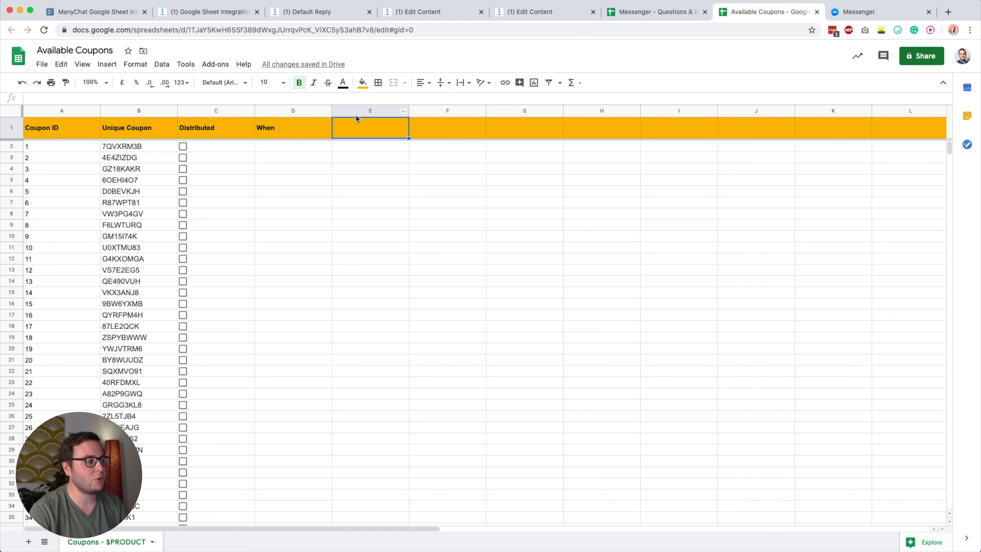
left_click(433, 119)
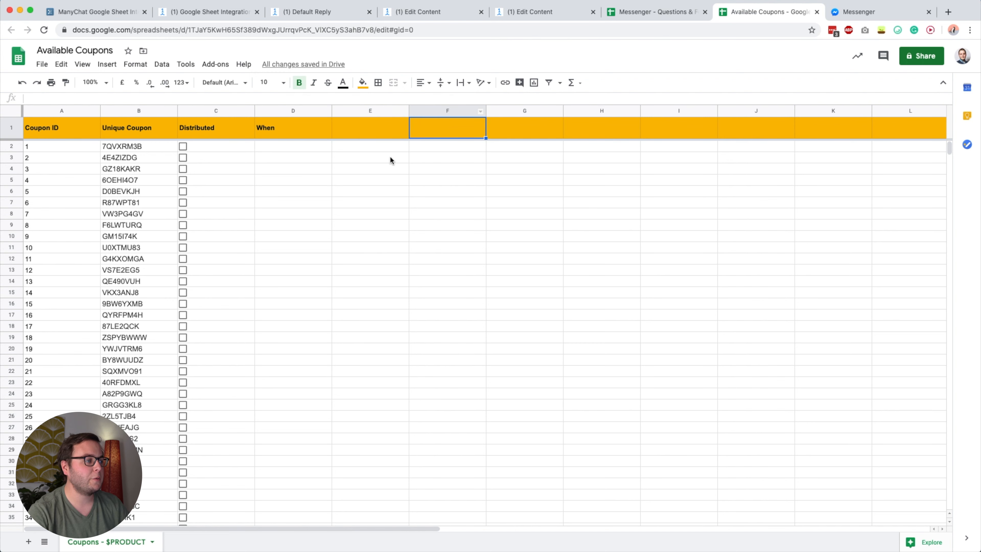
left_click(110, 193)
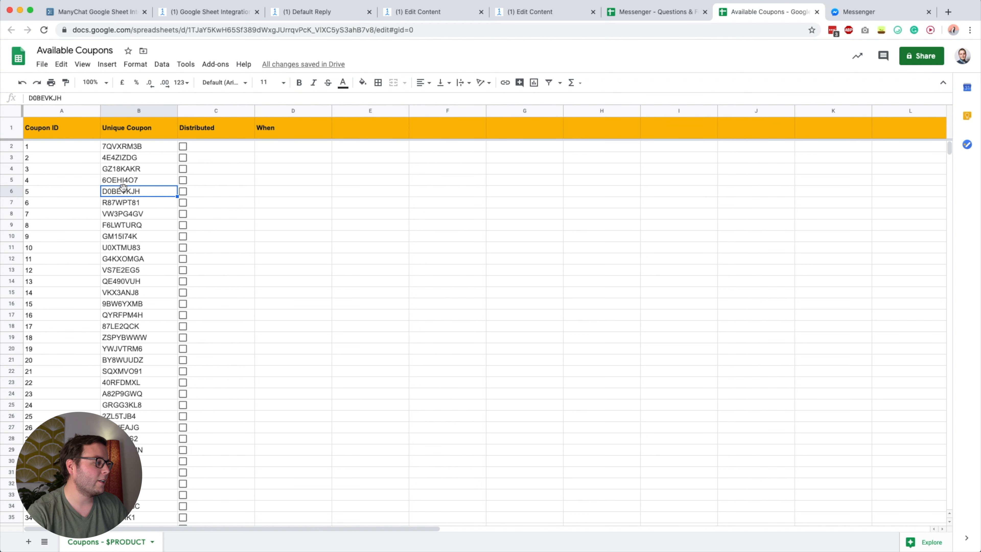
left_click(289, 184)
left_click(360, 161)
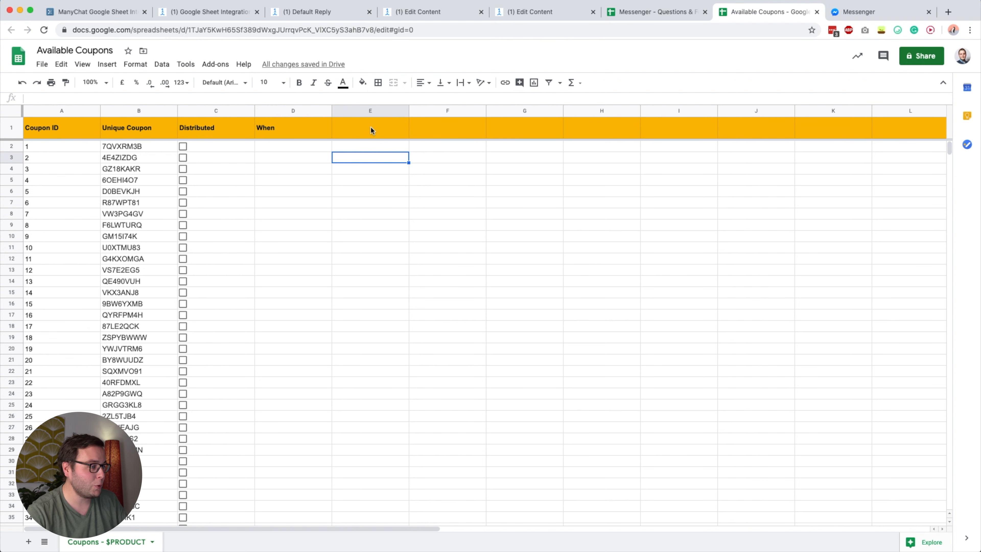
left_click(397, 198)
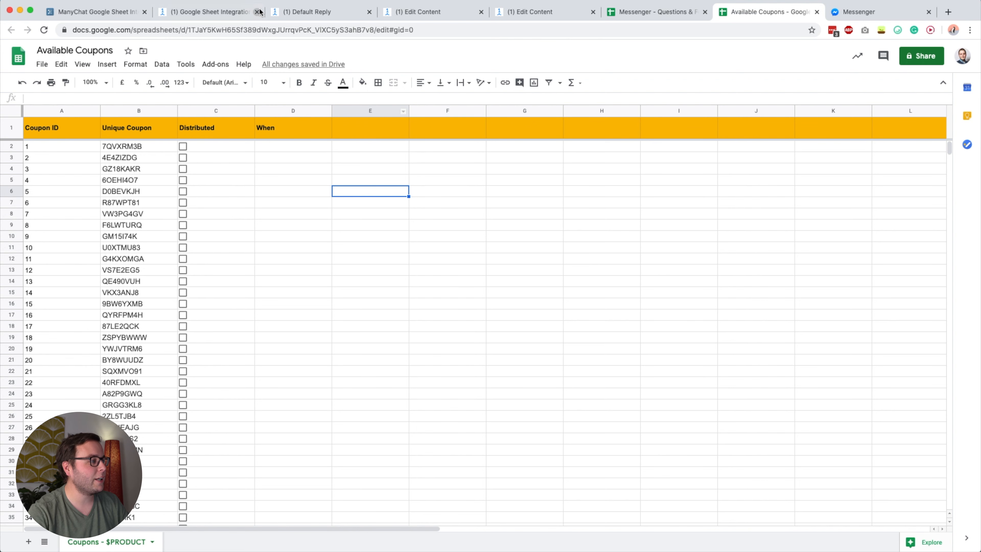
left_click(515, 18)
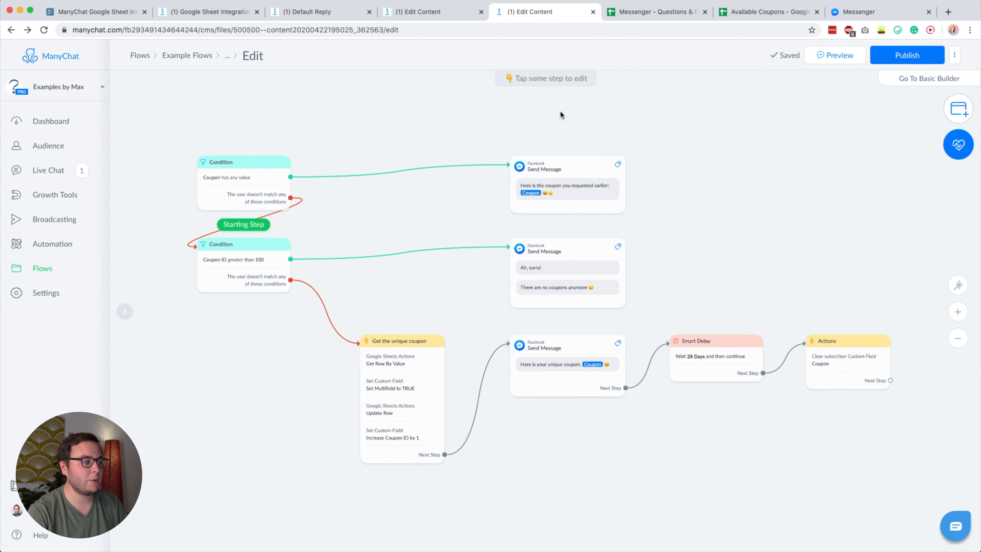
- Attach the Starting Step to the upper 'Coupon has any value' Condition node
left_click_drag(560, 111, 664, 119)
left_click_drag(365, 233, 359, 199)
left_click_drag(459, 231, 452, 239)
scroll(464, 239, "up", 1)
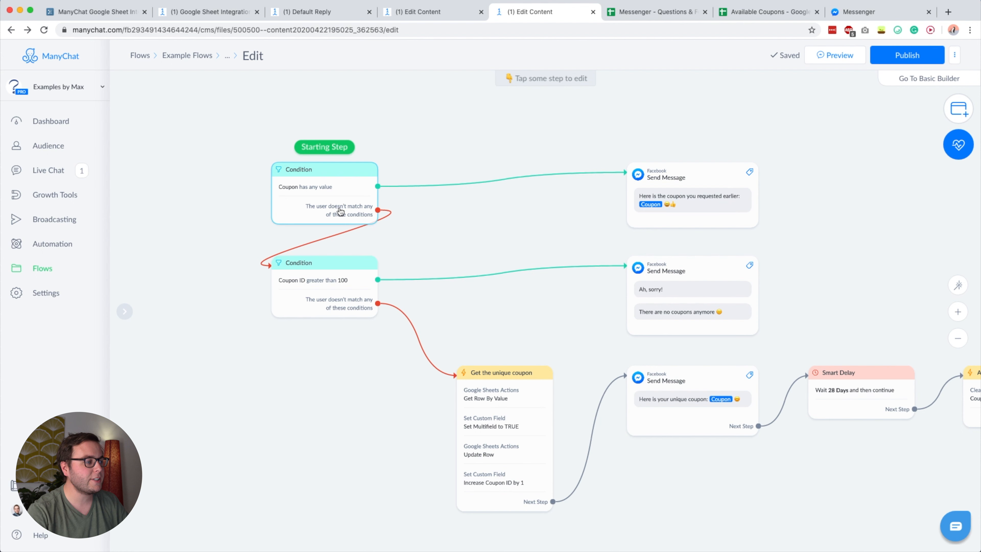
mouse_move(293, 193)
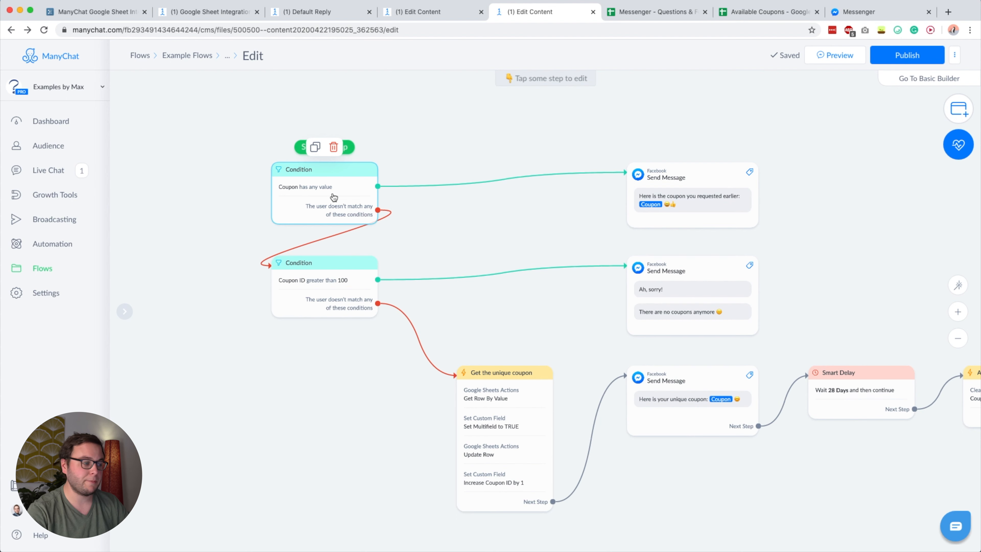
- Inspect the 'Coupon has any value' condition's field settings, leaving them unchanged
left_click(317, 188)
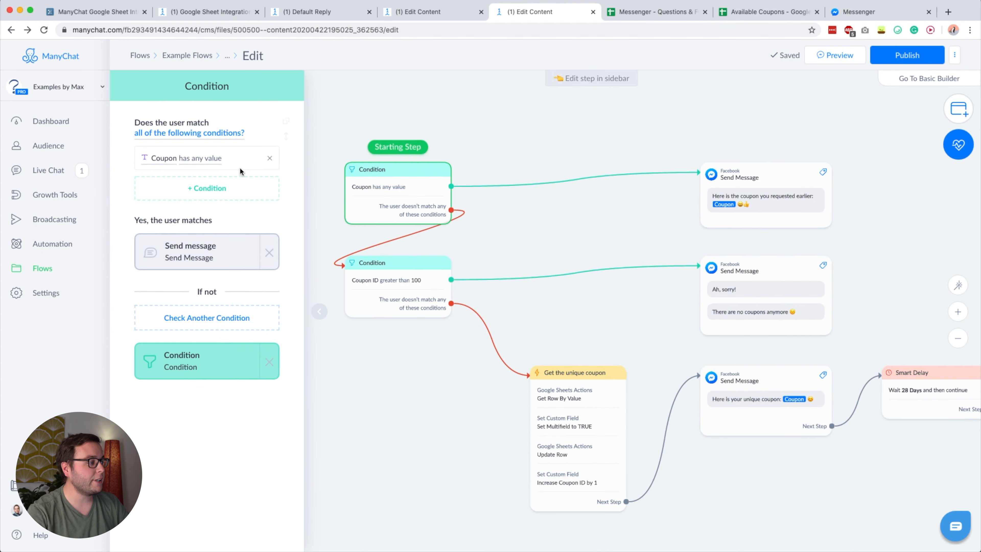
left_click(160, 161)
left_click(127, 160)
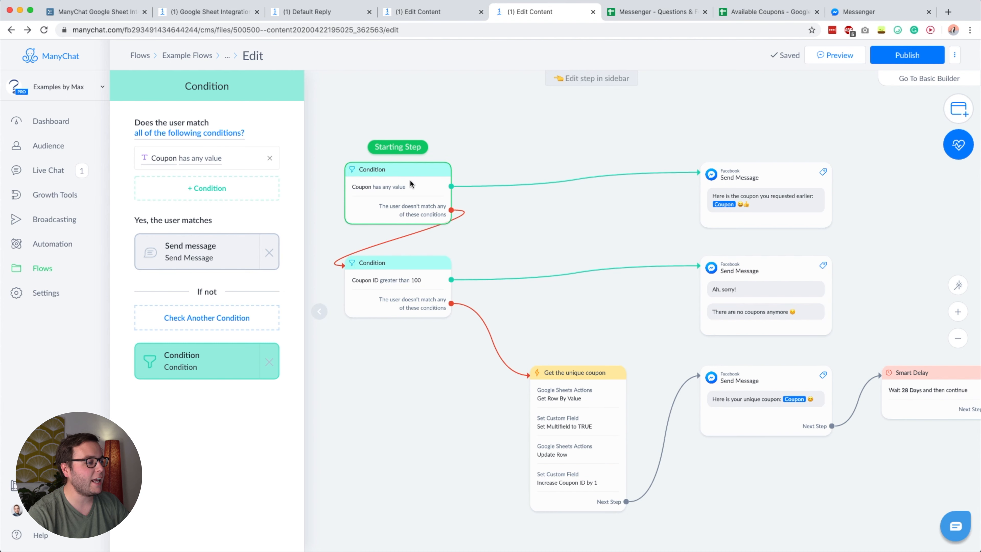
left_click(534, 209)
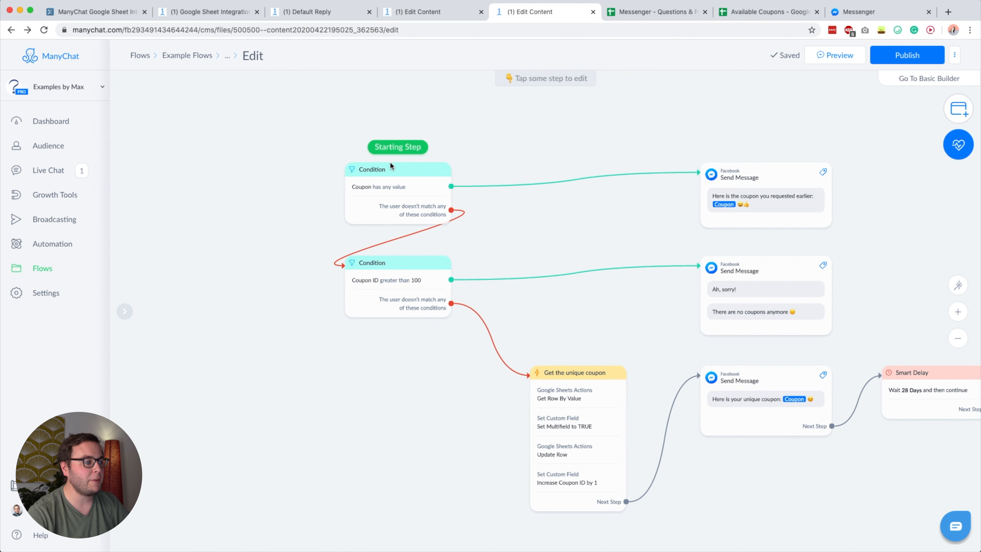
- Pan across the coupon flow to review the Send Message steps and the starting conditions
scroll(466, 213, "right", 5)
mouse_move(528, 399)
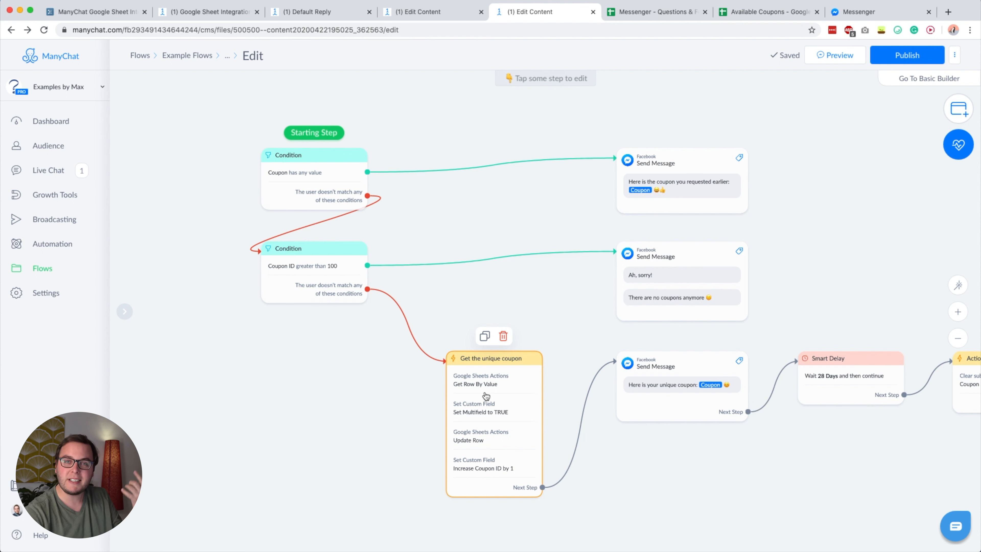
mouse_move(320, 192)
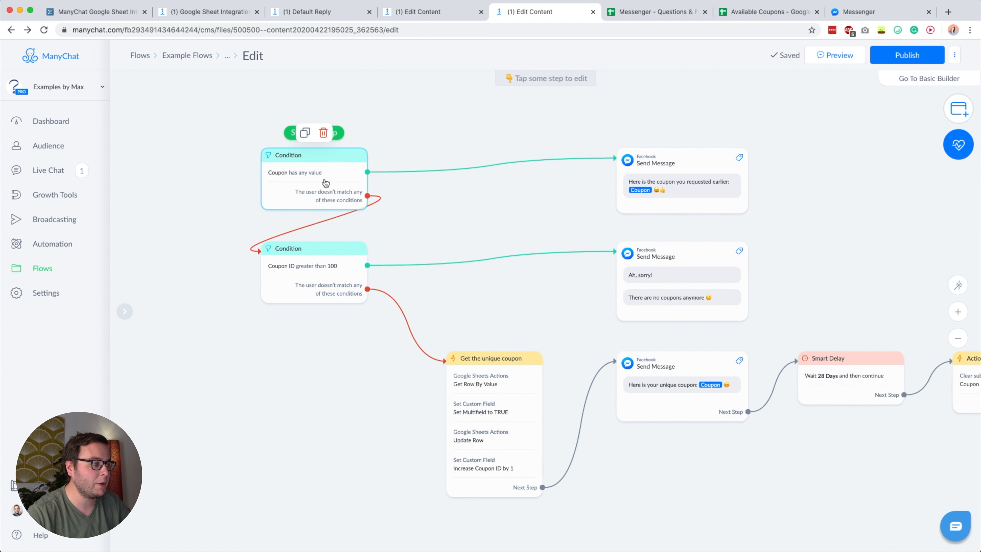
scroll(615, 182, "up", 5)
left_click_drag(572, 192, 479, 192)
mouse_move(573, 192)
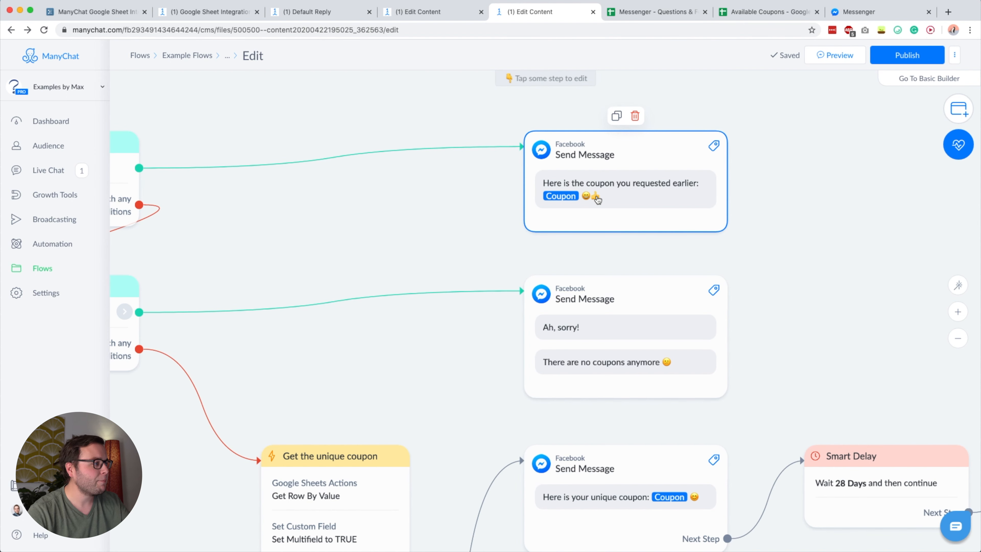
left_click_drag(295, 210, 560, 203)
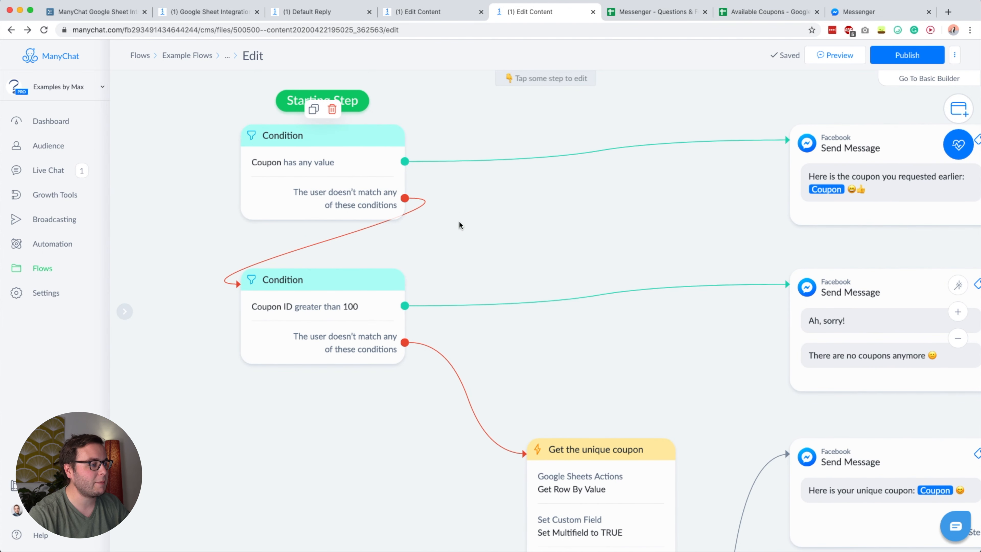
mouse_move(436, 205)
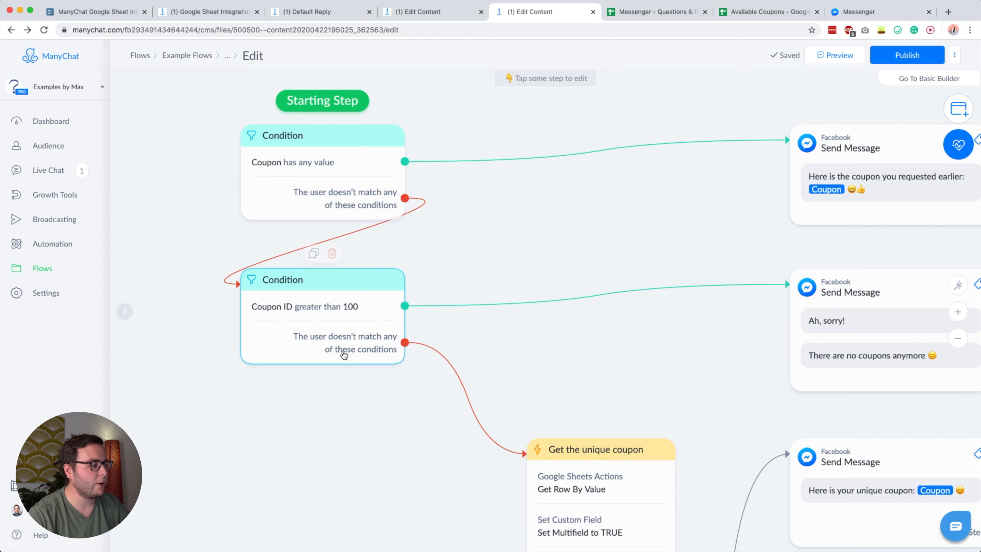
scroll(343, 351, "down", 5)
- Check the 'Coupon ID greater than 100' condition, then return to the survey flow's editor
left_click(254, 188)
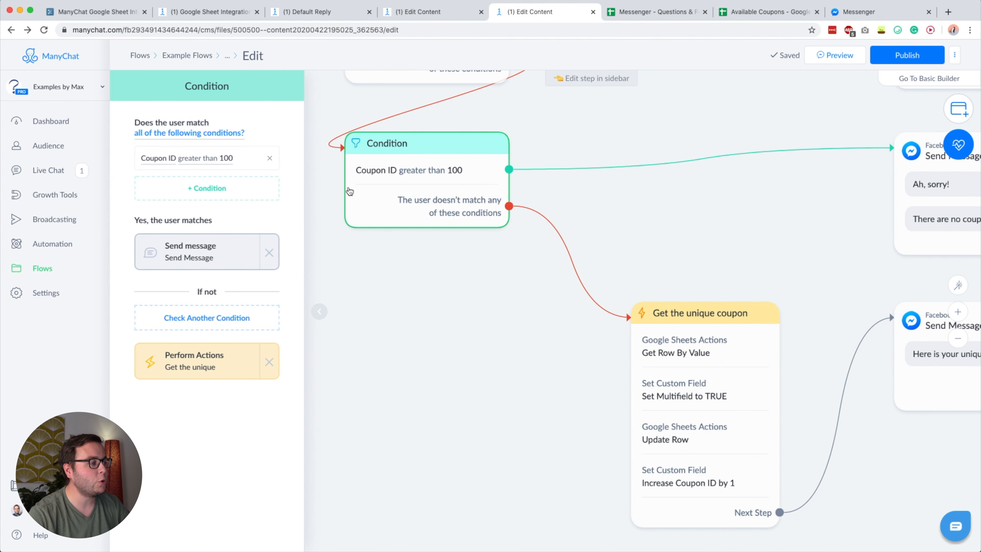
left_click(449, 278)
scroll(317, 311, "up", 3)
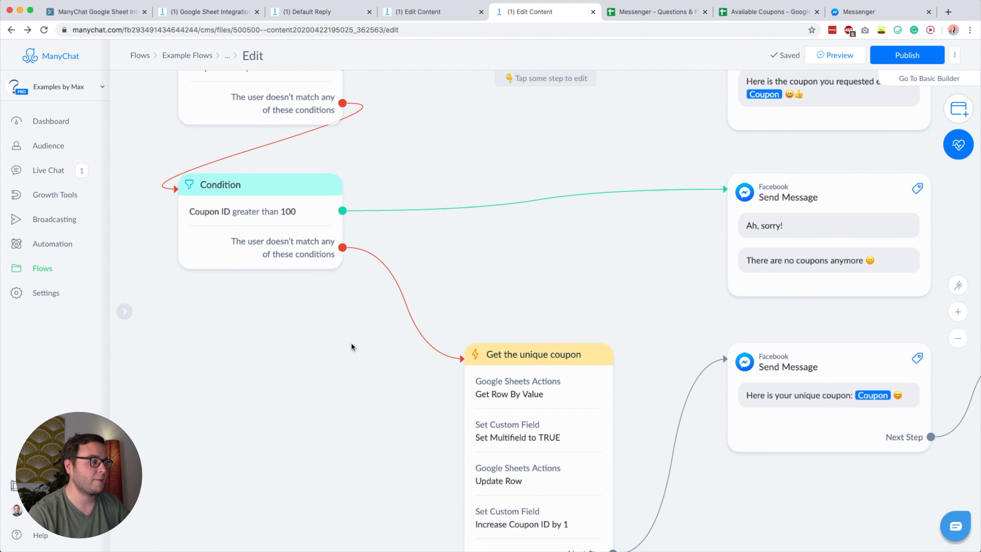
left_click(234, 212)
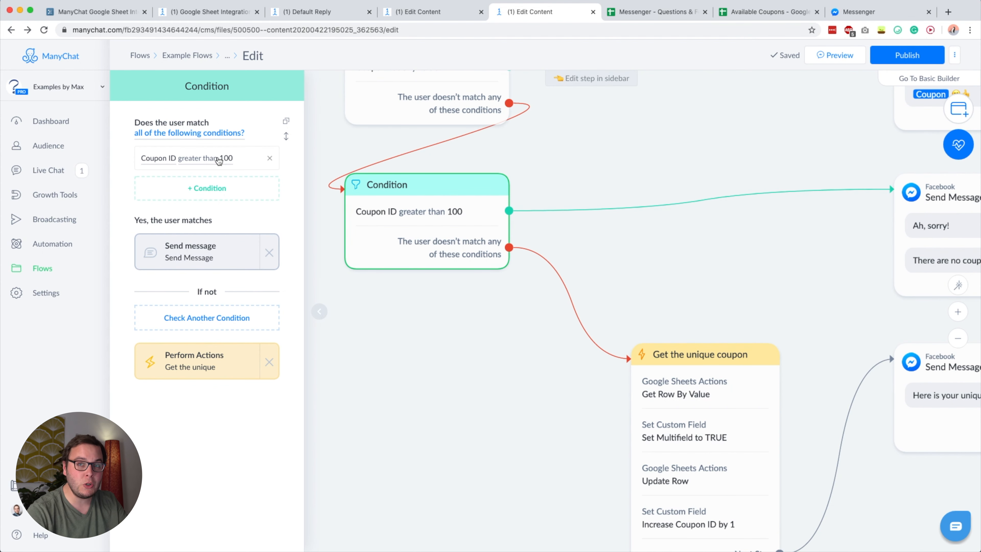
left_click(419, 10)
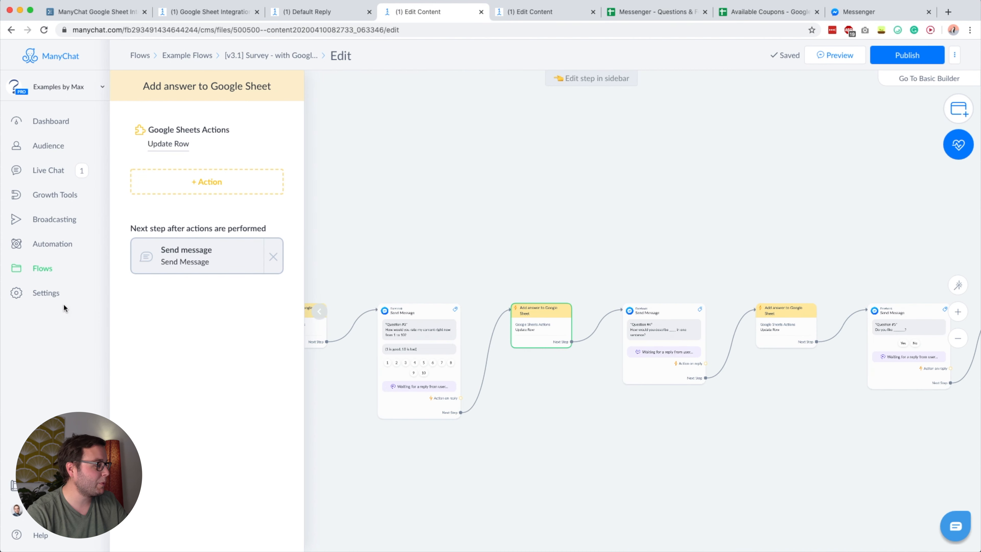
left_click(58, 295)
- In Custom Fields, inspect the Coupon ID bot field (Number, value 4) without changing it
left_click(158, 174)
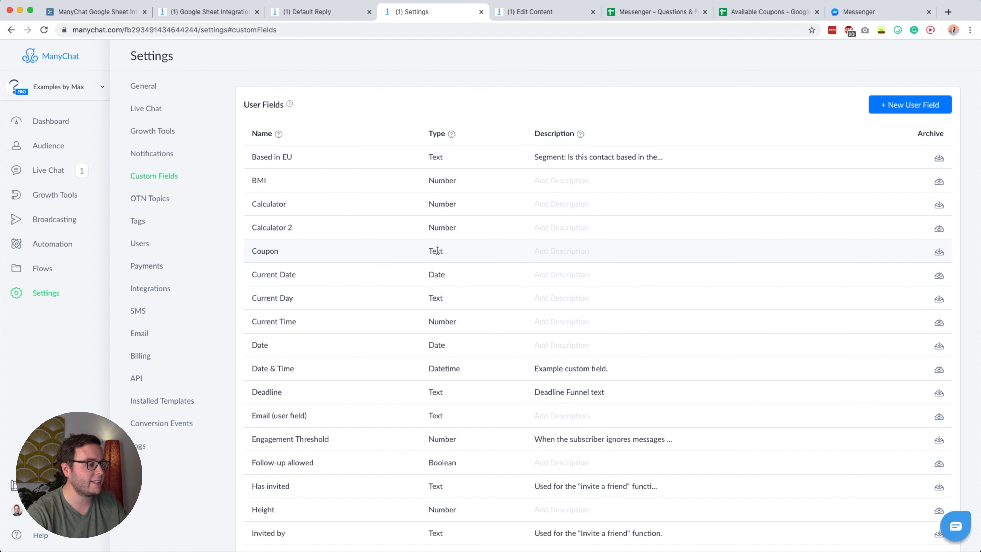
scroll(259, 254, "down", 20)
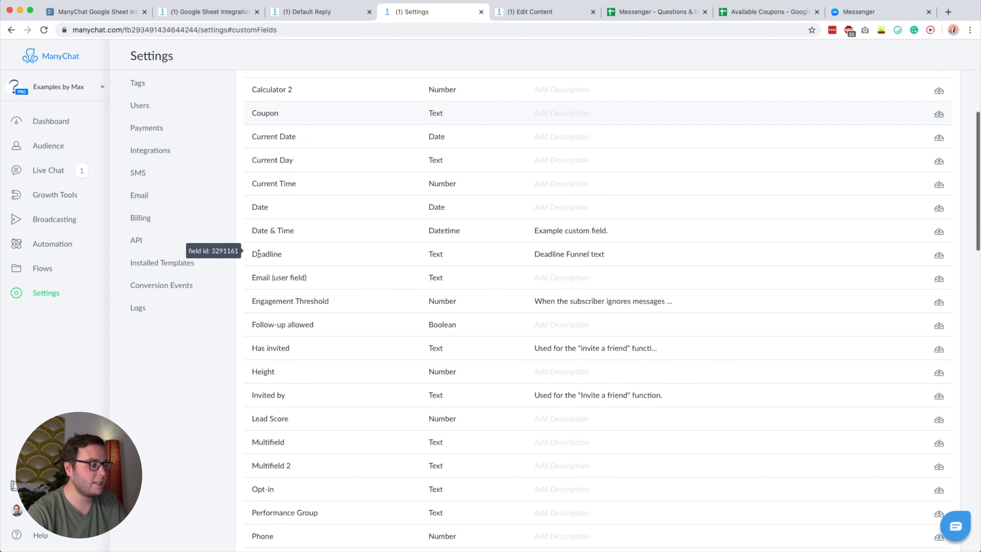
left_click(258, 233)
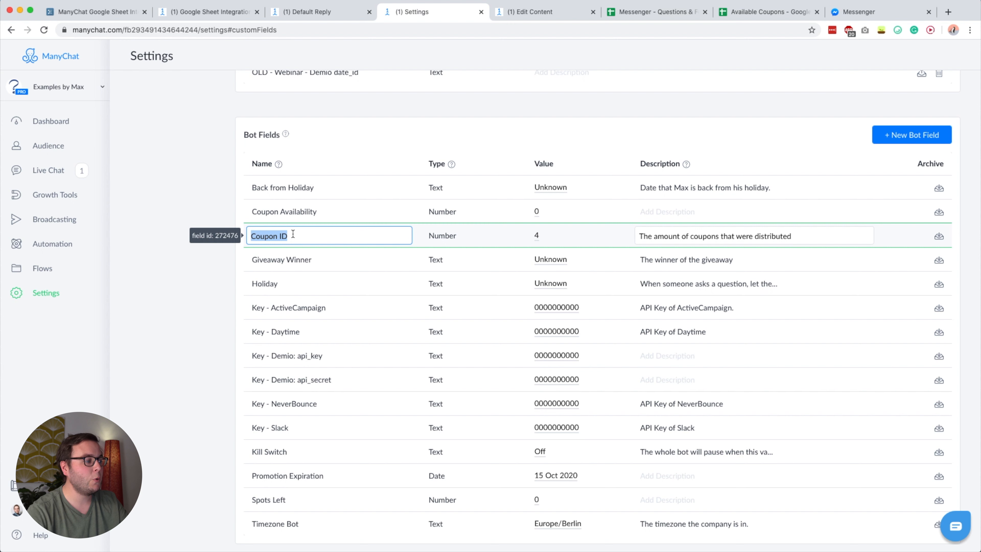
left_click(172, 173)
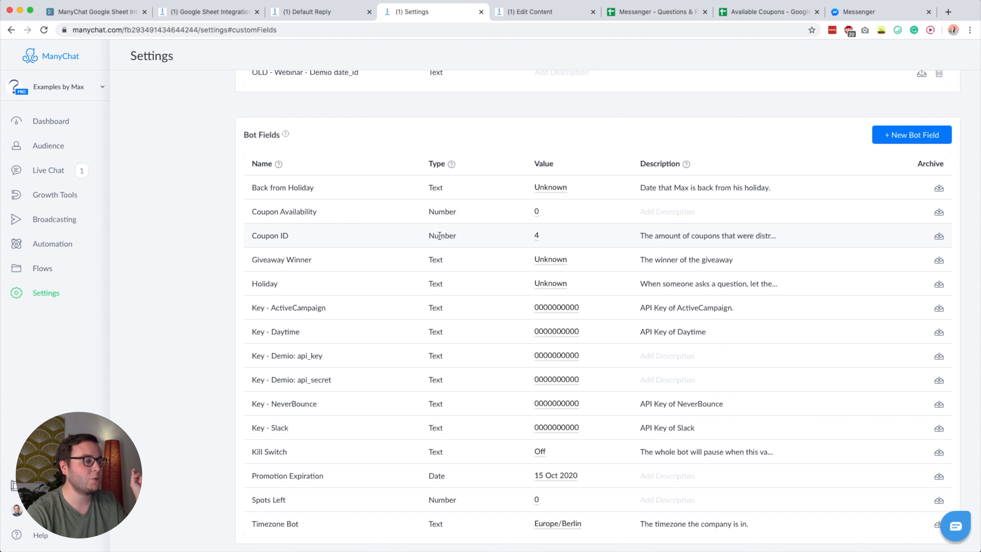
left_click(901, 136)
left_click(461, 165)
type("Coup")
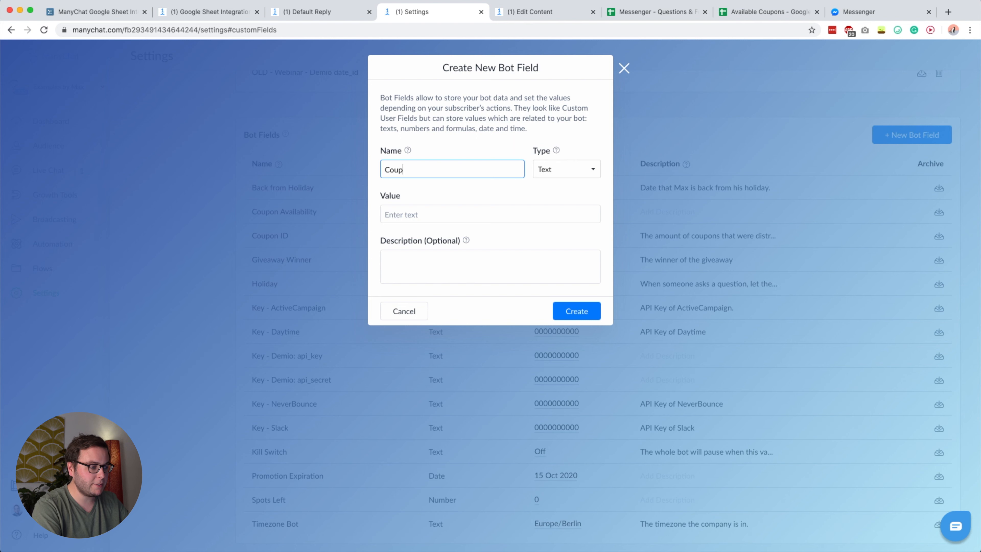
left_click(544, 162)
key("Down")
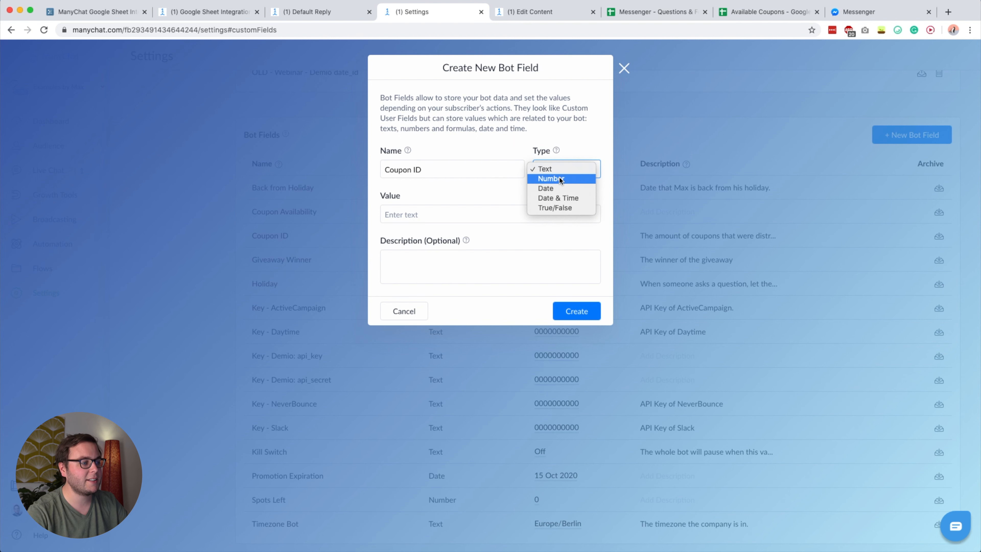
key("Return")
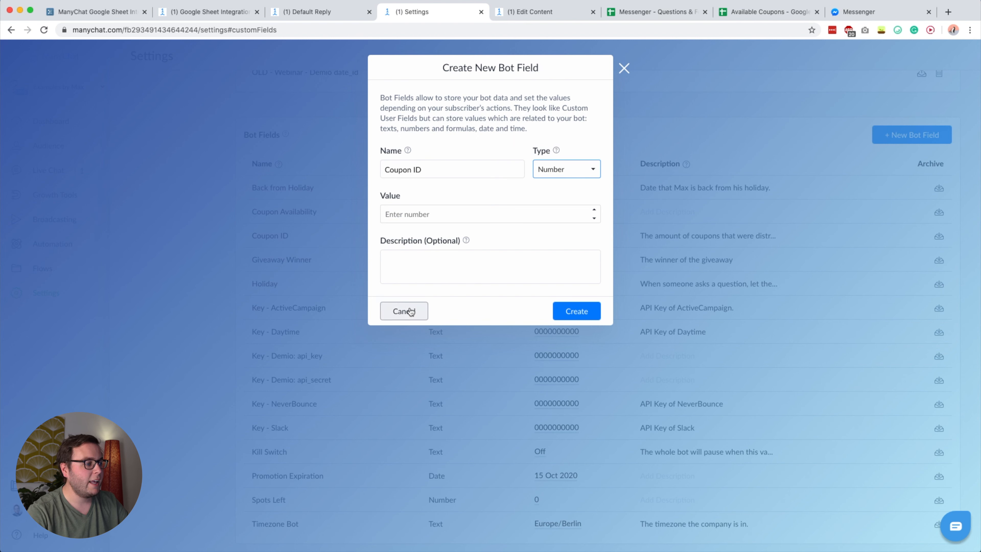
left_click(417, 212)
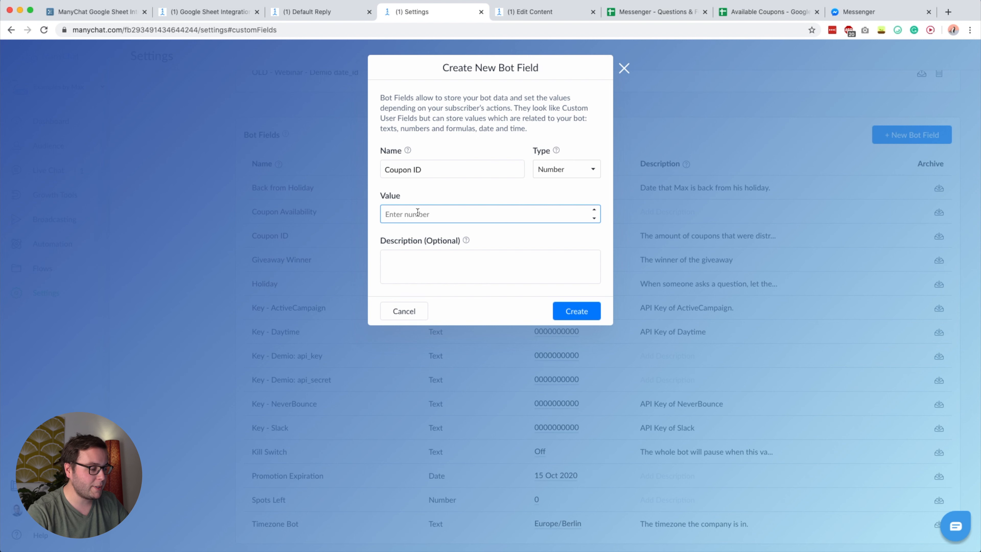
type("1")
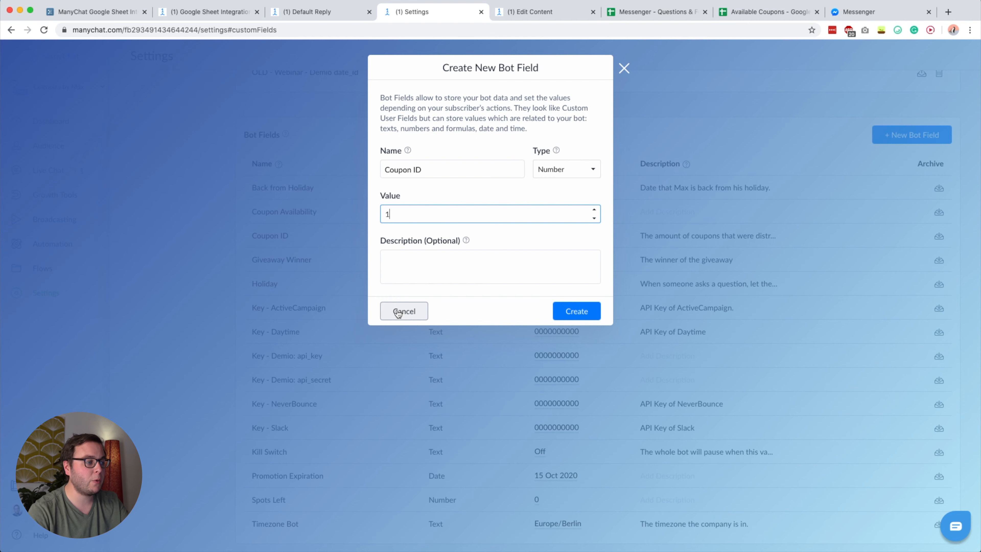
left_click(398, 311)
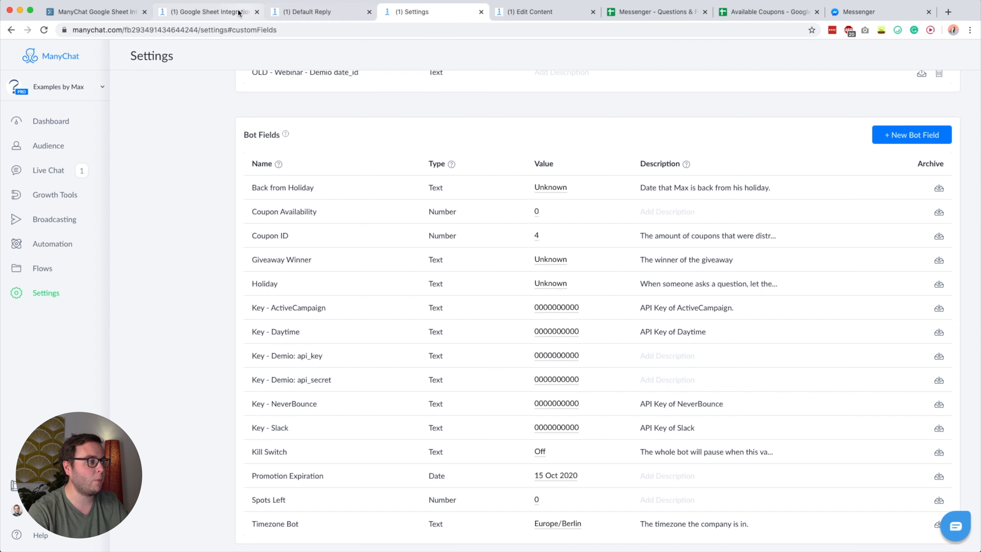
key("super+2")
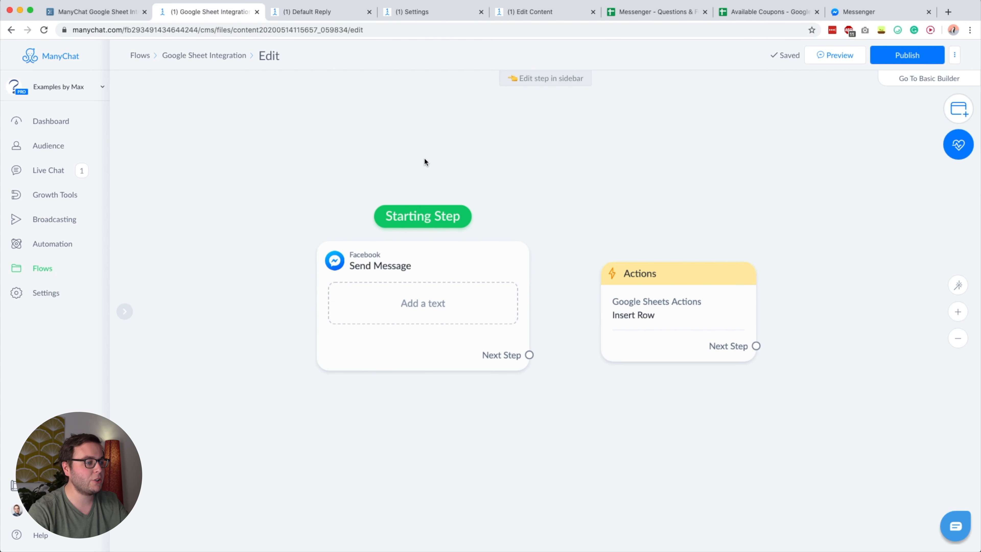
- Switch between the Default Reply automation, coupon flow and Available Coupons sheet to review them
left_click(316, 13)
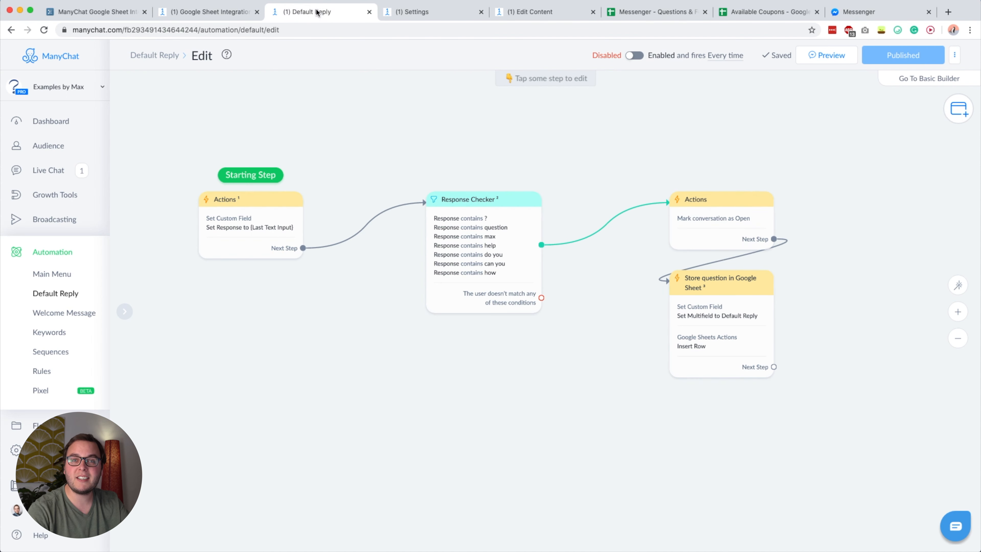
left_click(523, 14)
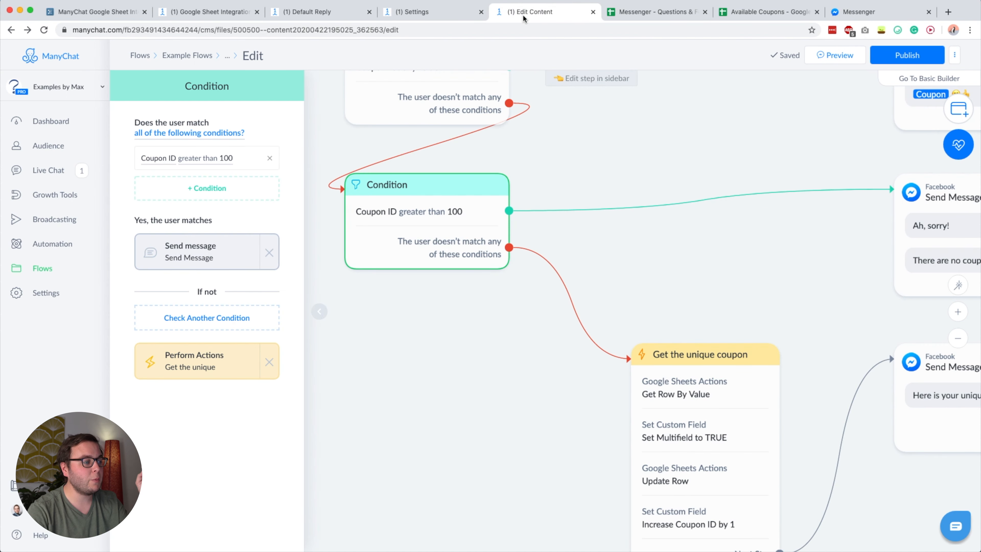
left_click(565, 130)
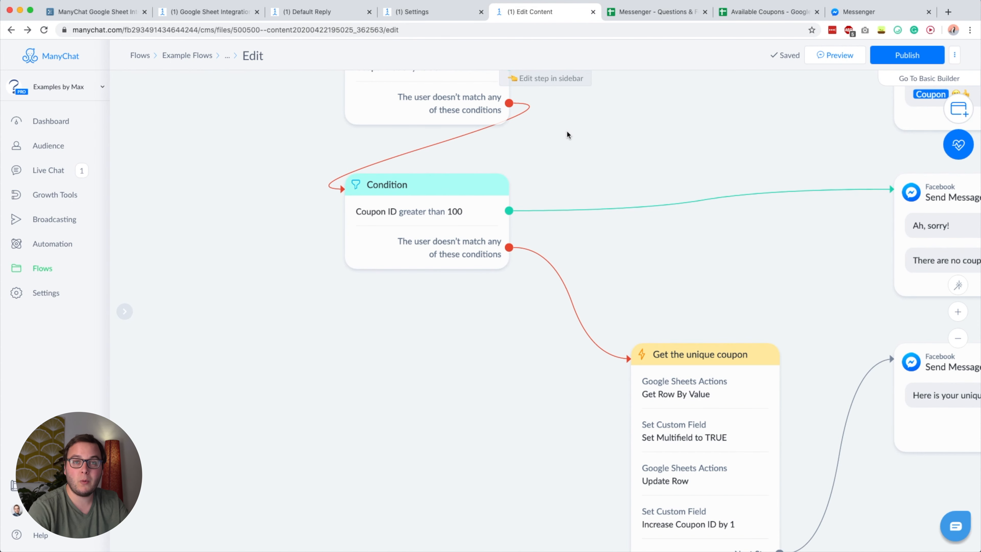
left_click(768, 12)
scroll(452, 247, "down", 5)
scroll(453, 247, "down", 12)
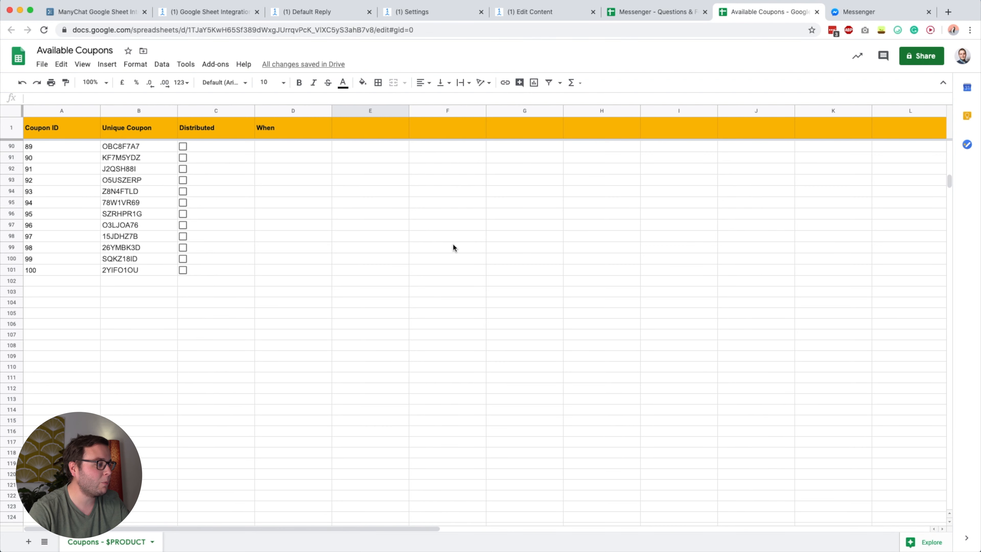
- Pan the coupon flow to the Get the unique coupon step and open its settings
left_click(537, 12)
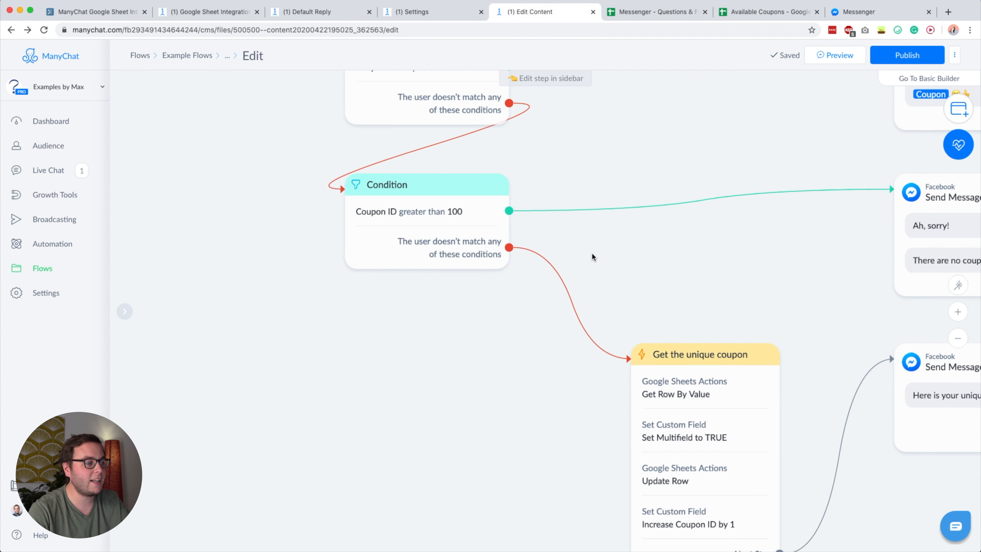
scroll(463, 263, "right", 8)
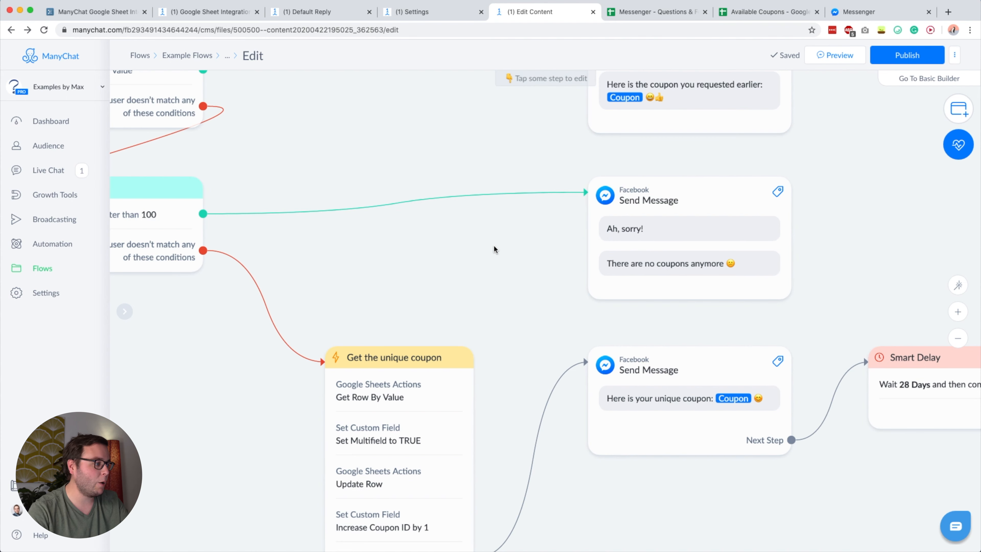
scroll(522, 250, "left", 5)
scroll(547, 251, "left", 4)
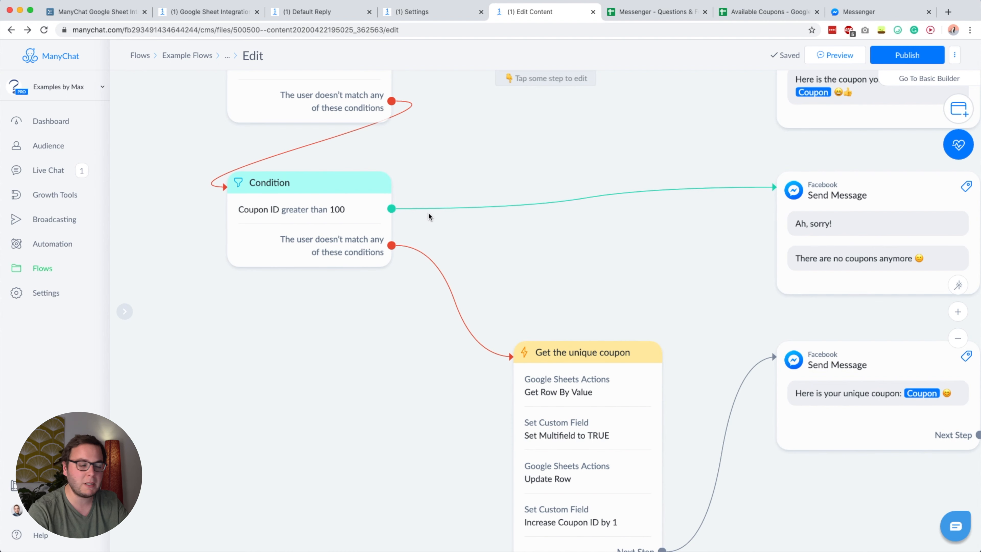
left_click_drag(545, 285, 465, 202)
scroll(516, 298, "down", 2)
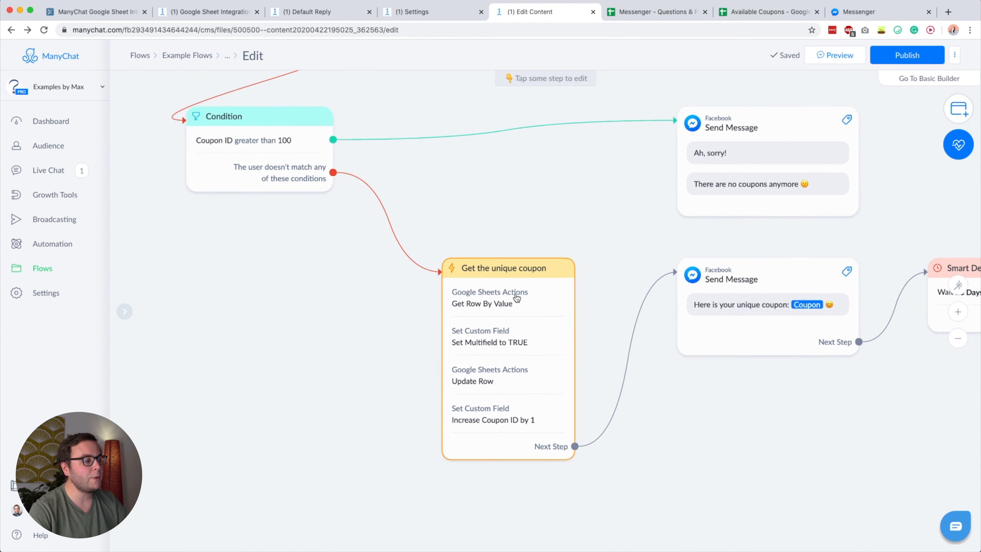
left_click(517, 304)
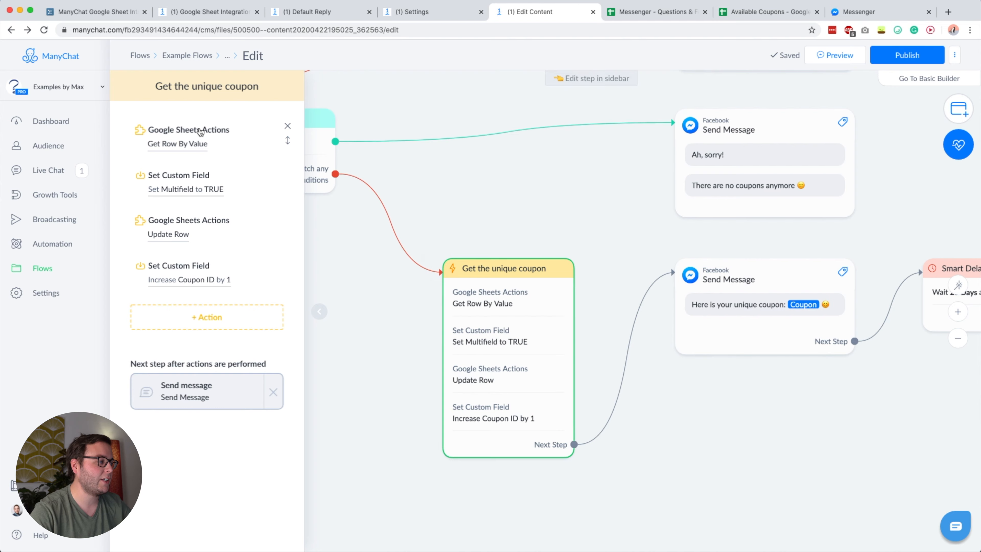
- Open Get Row By Value and compare its mapping of Unique Coupon into Coupon with the Available Coupons sheet
left_click(179, 143)
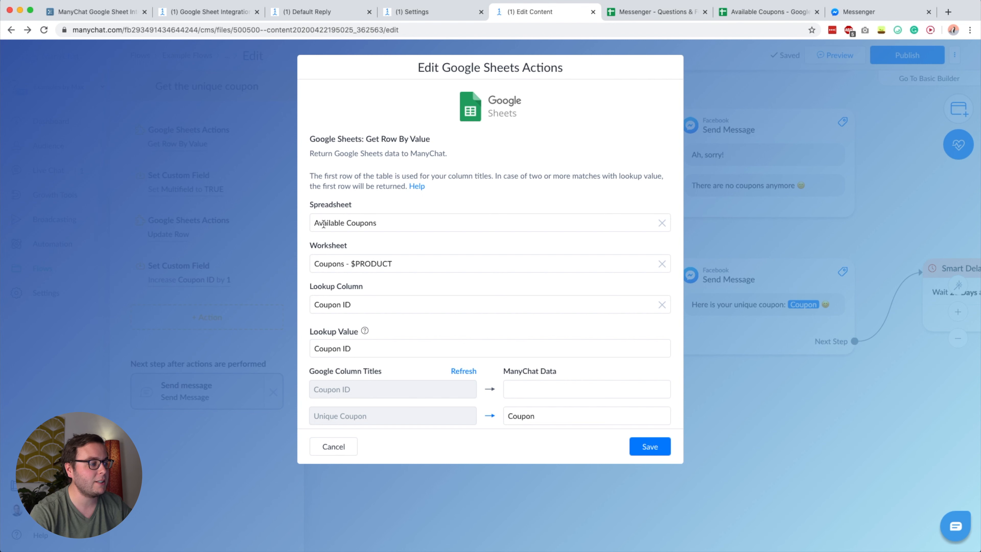
left_click(789, 14)
left_click(528, 11)
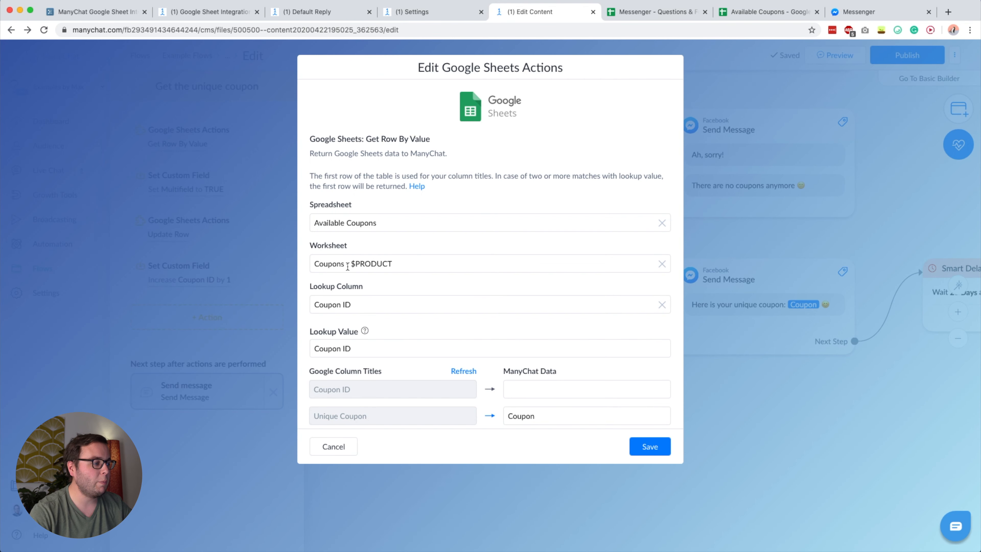
left_click(735, 12)
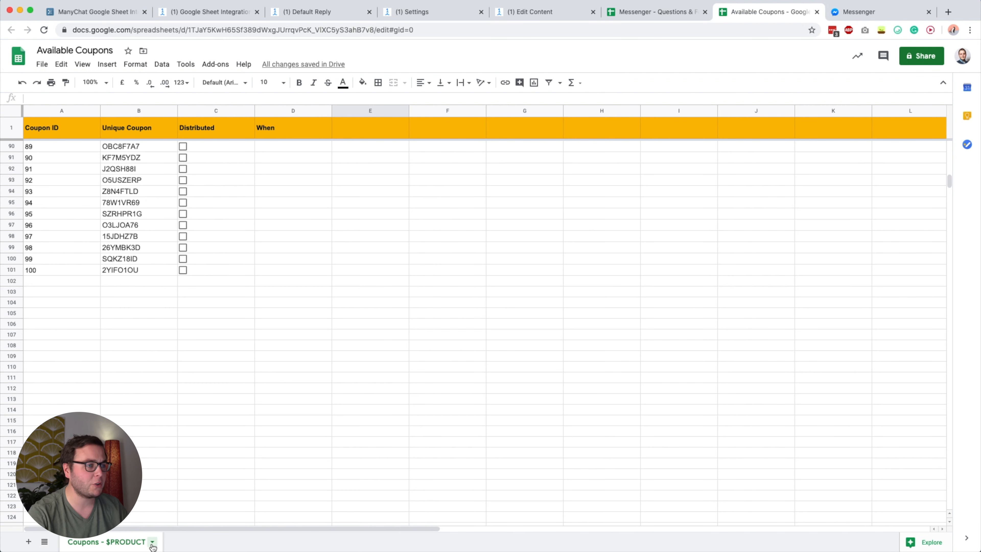
left_click(550, 12)
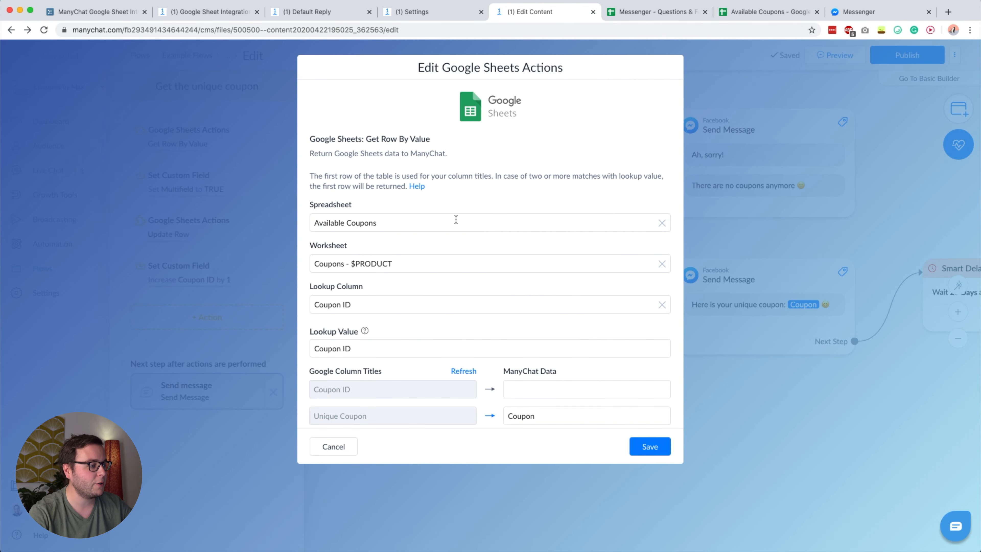
scroll(399, 325, "down", 3)
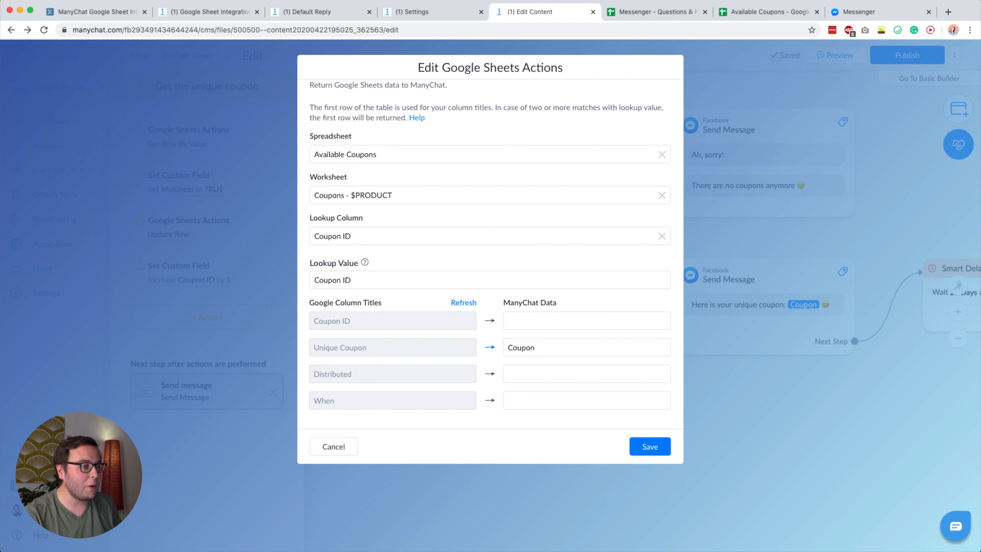
left_click(760, 16)
- Select the Coupon ID and Unique Coupon columns, then compare them with Get Row By Value
left_click(129, 112)
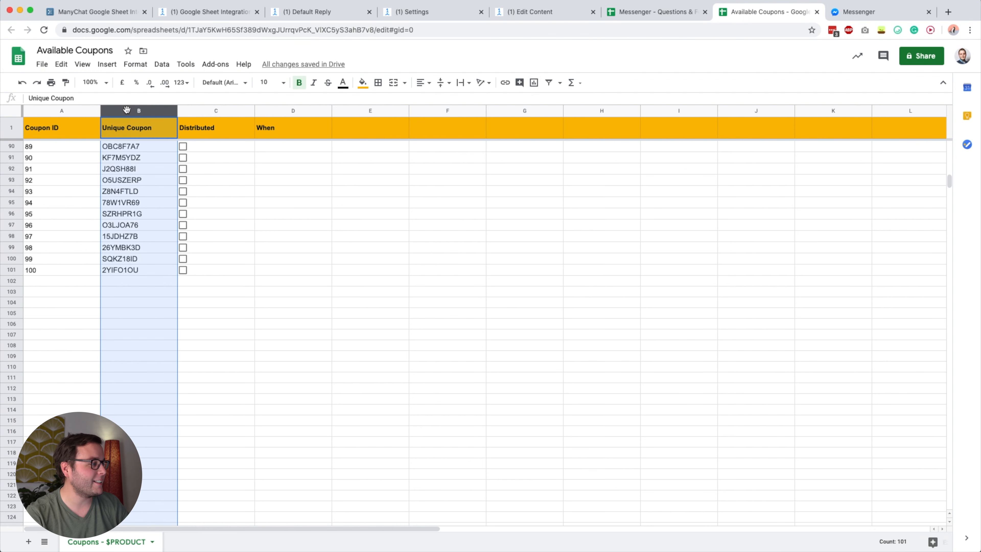
left_click(75, 110)
scroll(135, 236, "up", 20)
scroll(135, 236, "up", 7)
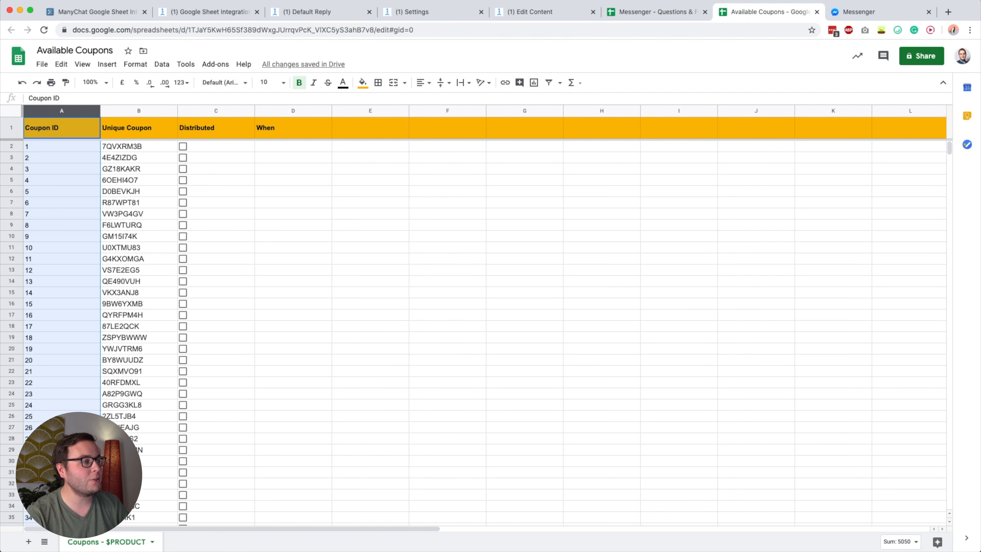
left_click(540, 14)
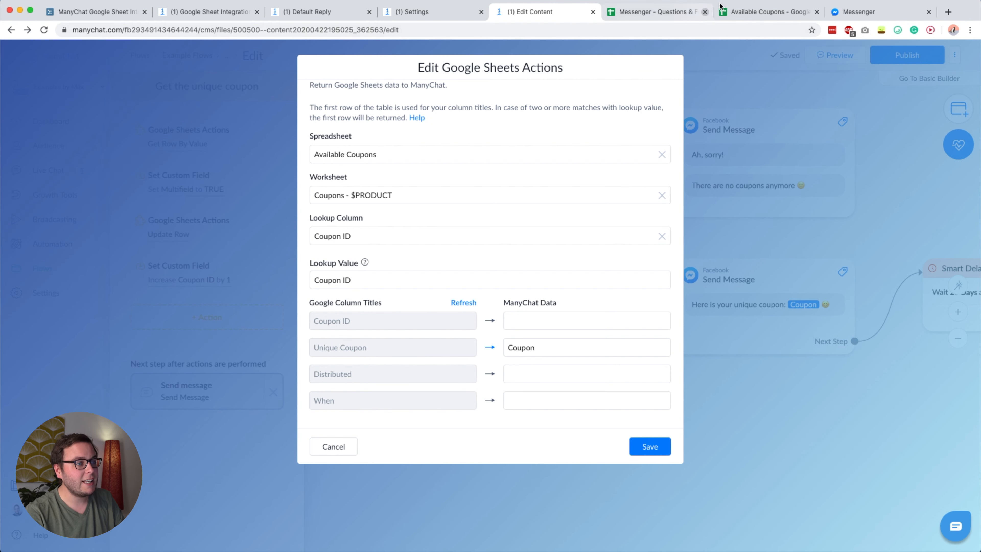
- Check cell A2's Coupon ID 1 and the first coupon row against the lookup settings
left_click(766, 11)
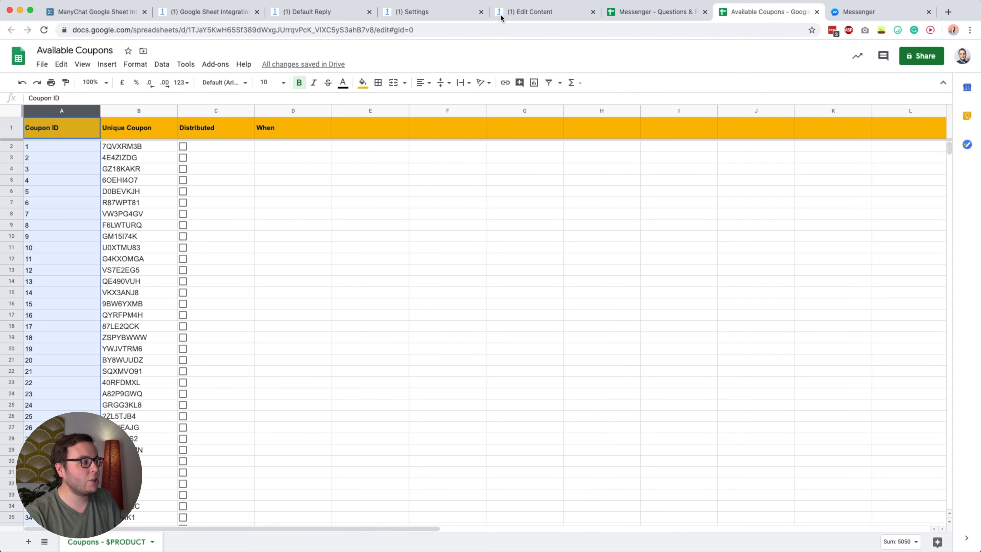
left_click(70, 145)
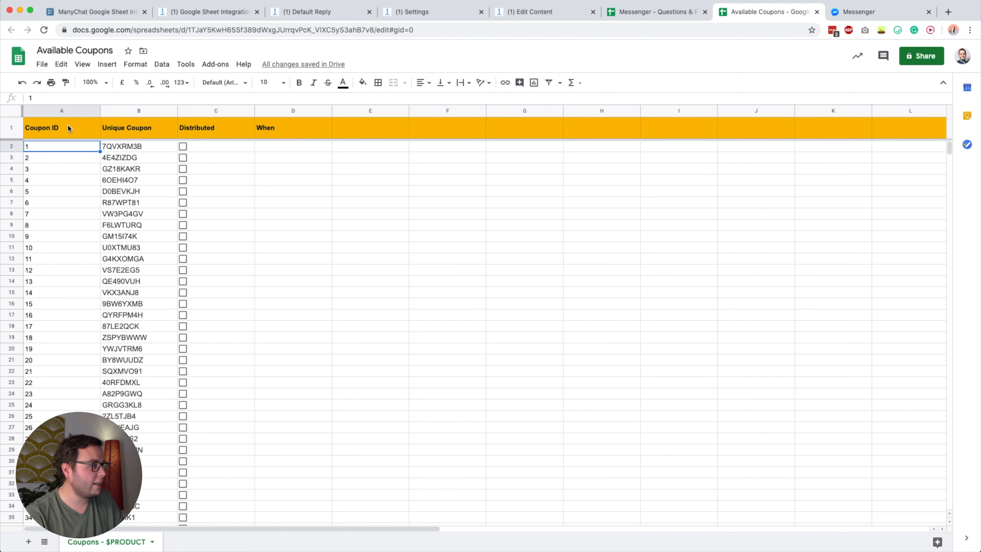
double_click(34, 145)
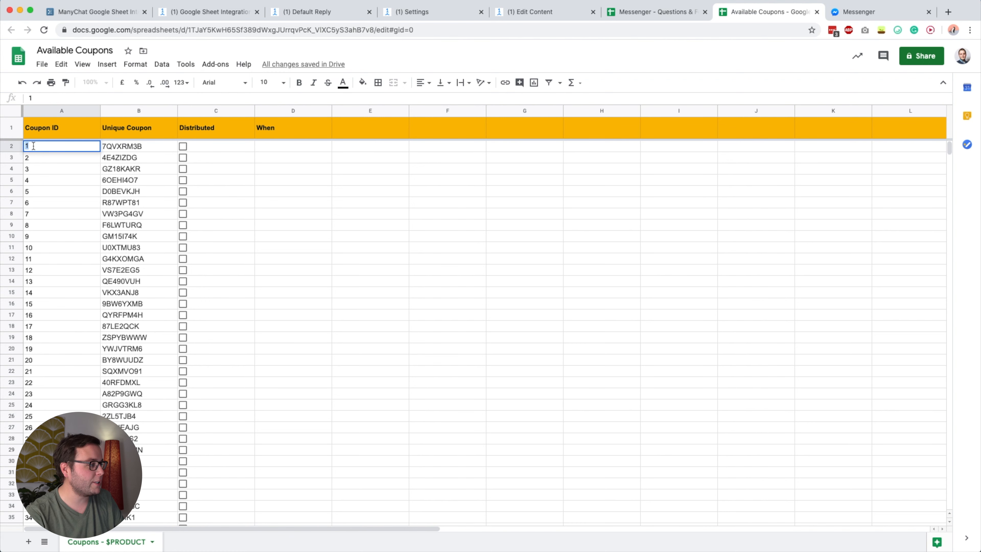
left_click(10, 146)
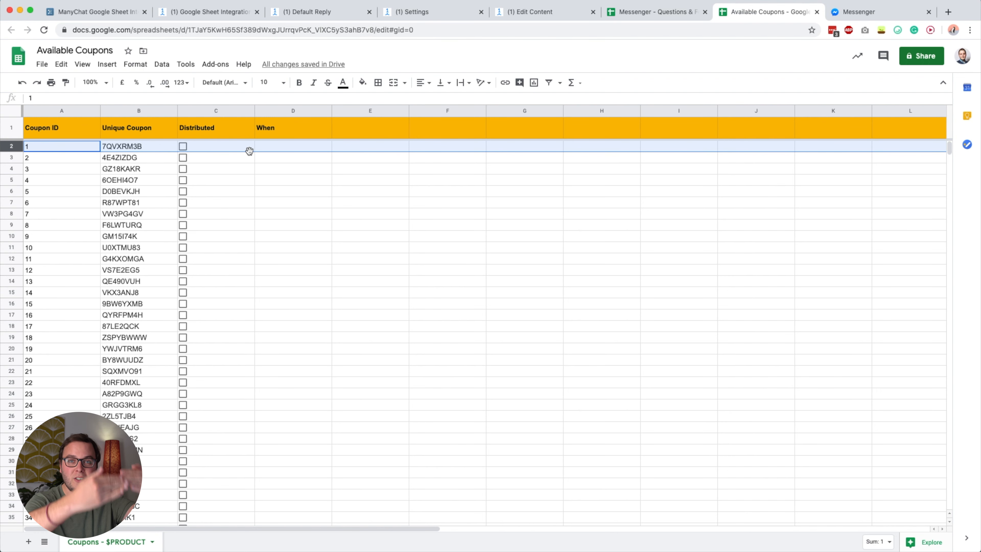
left_click(534, 11)
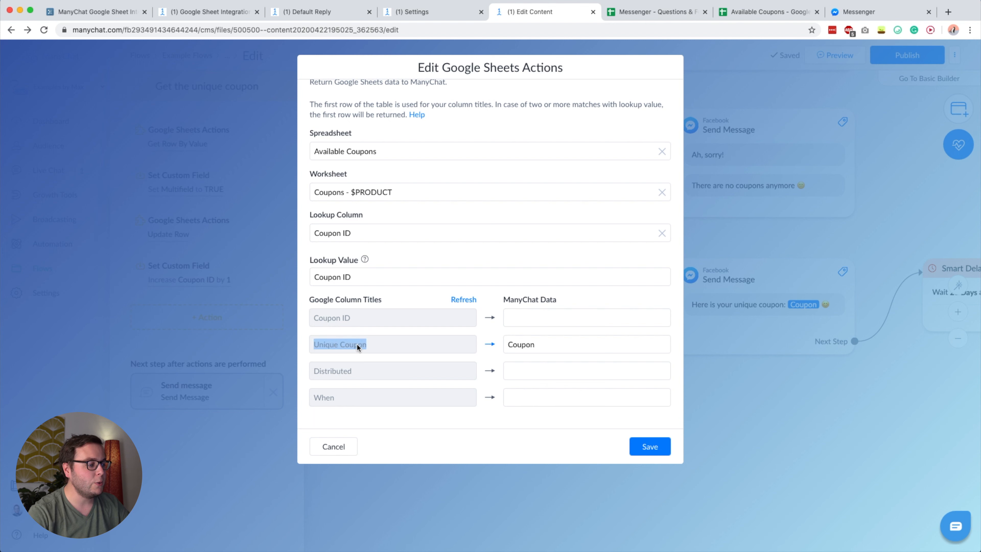
left_click(347, 344)
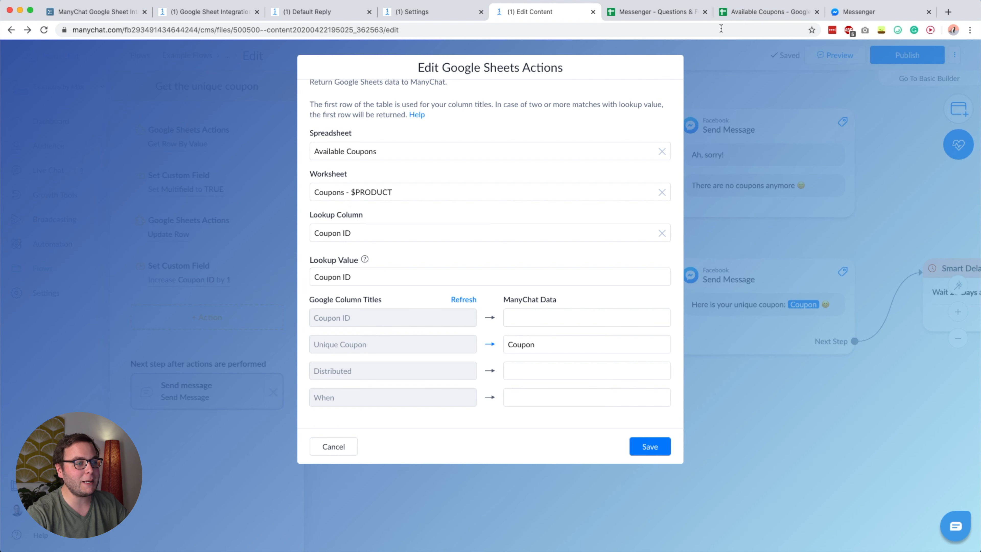
- Check header A1, Coupon ID in A2 and the first unique coupon in B2, then return to ManyChat
left_click(755, 12)
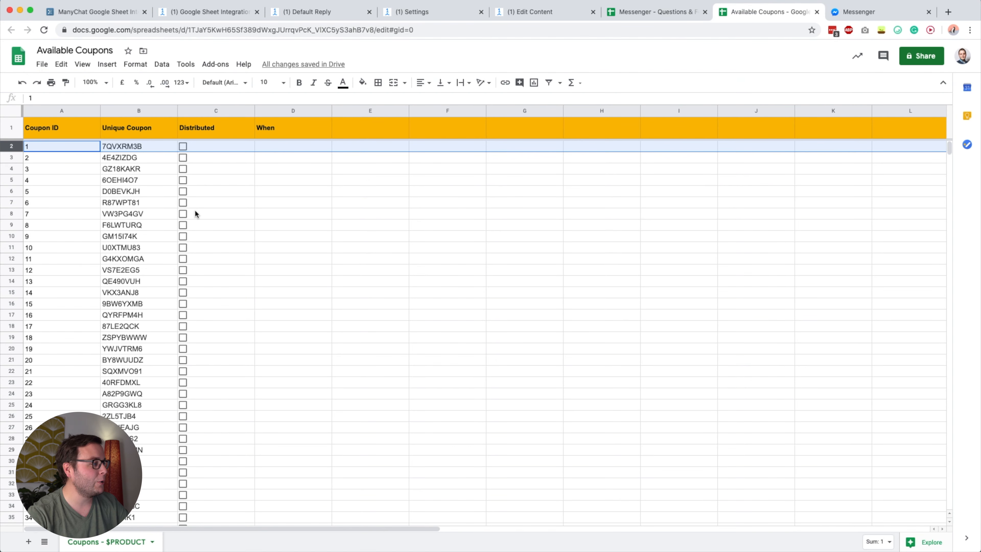
left_click(57, 124)
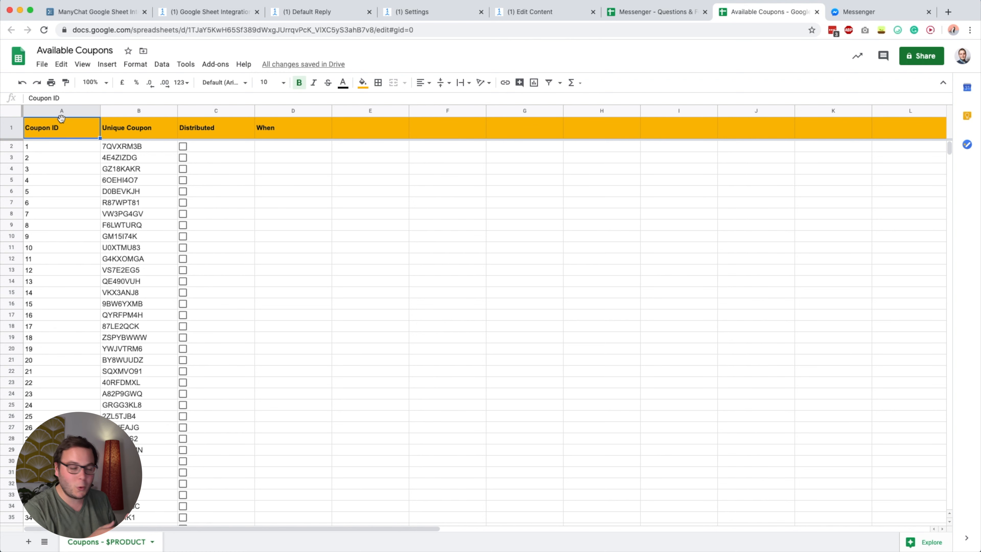
left_click(44, 146)
left_click(129, 147)
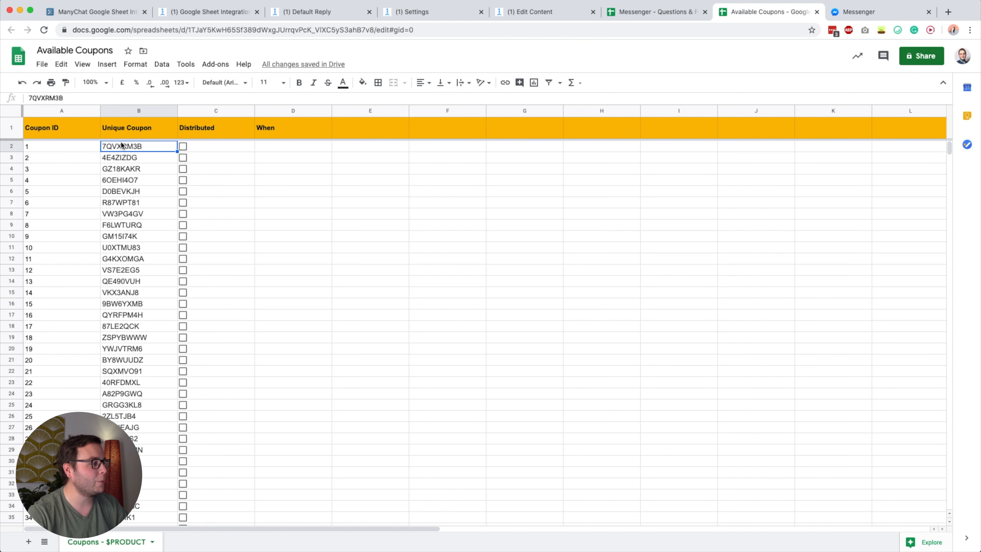
left_click(537, 13)
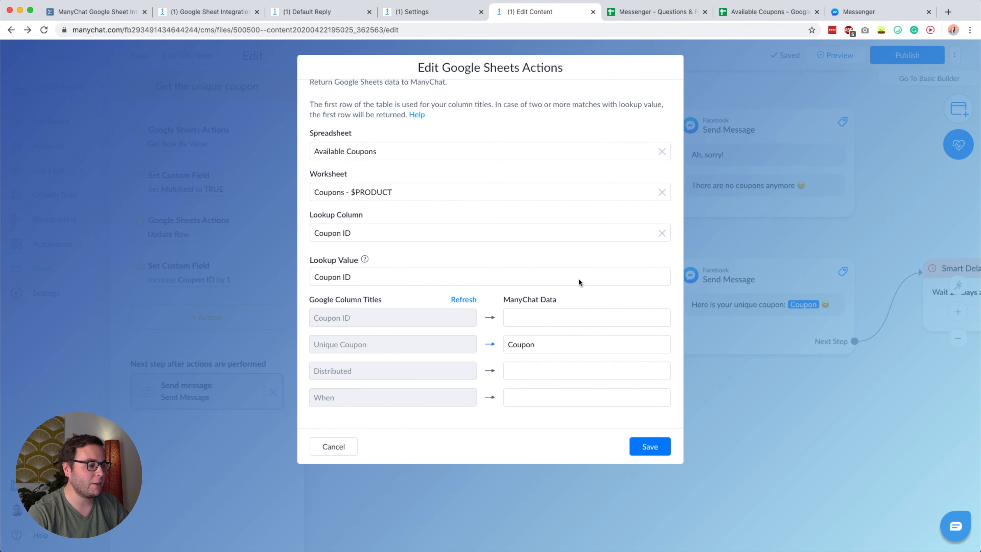
- Save the Get Row By Value action without changing its Unique Coupon field
left_click(529, 345)
key("Escape")
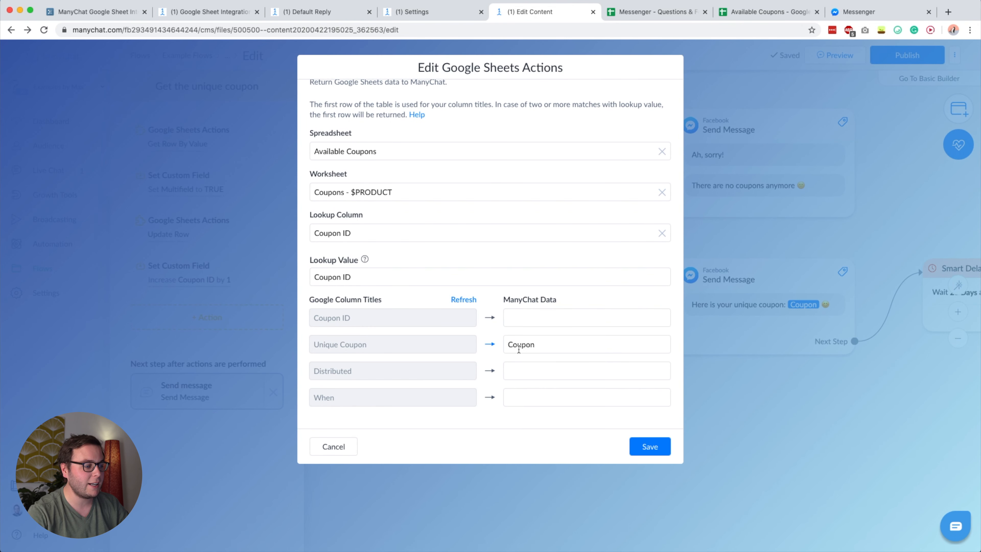
left_click(646, 446)
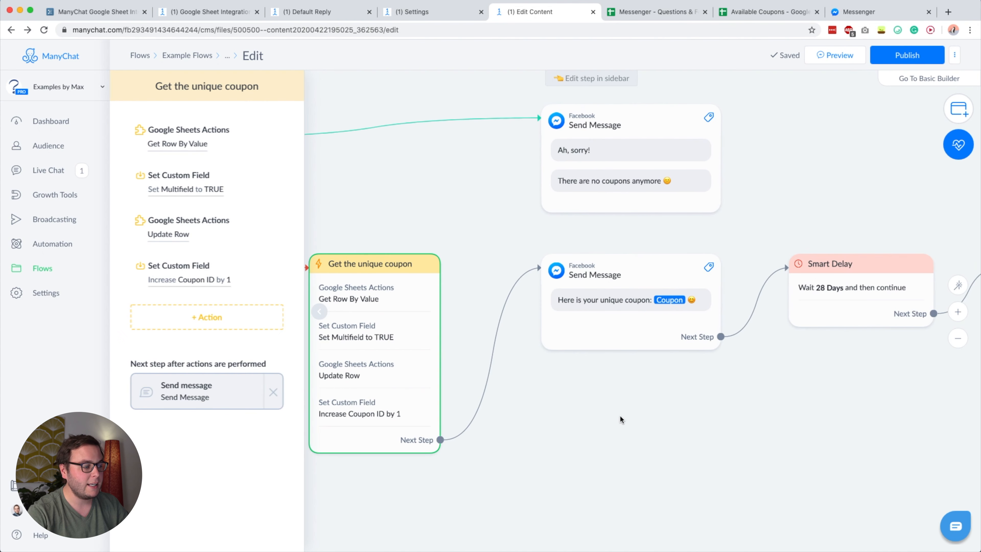
- Inspect the Set Multifield to TRUE action in the Get the unique coupon step
left_click(386, 335)
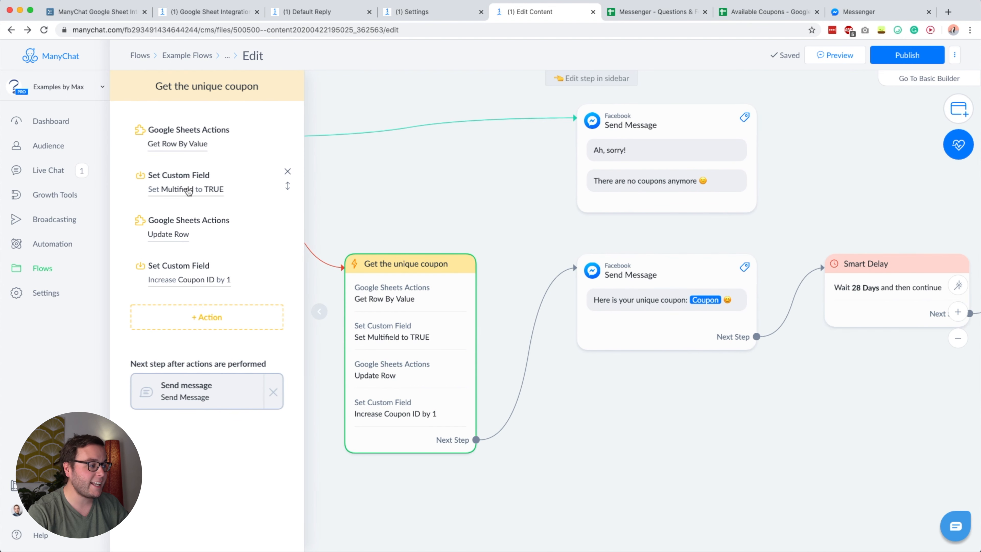
left_click(206, 188)
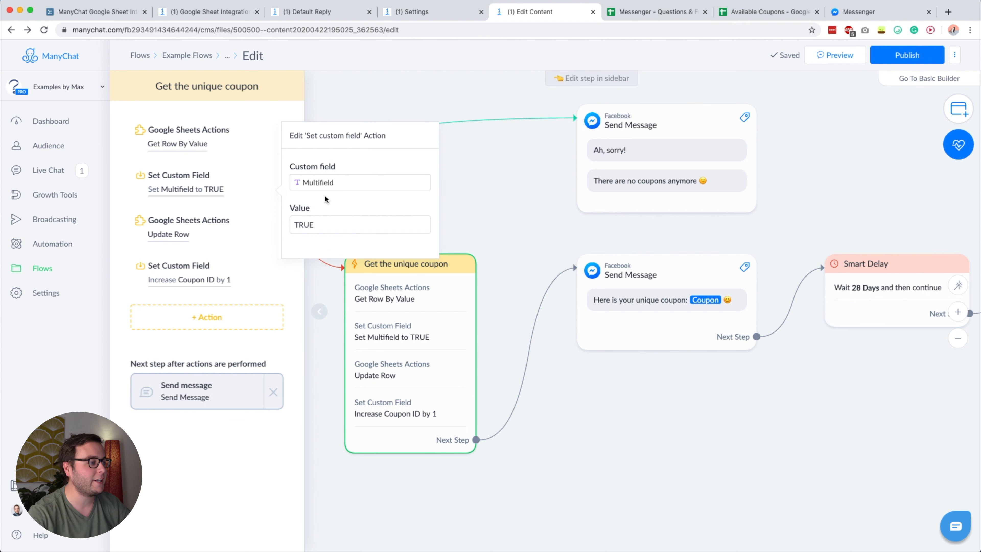
double_click(316, 225)
left_click(315, 224)
double_click(306, 224)
left_click(320, 228)
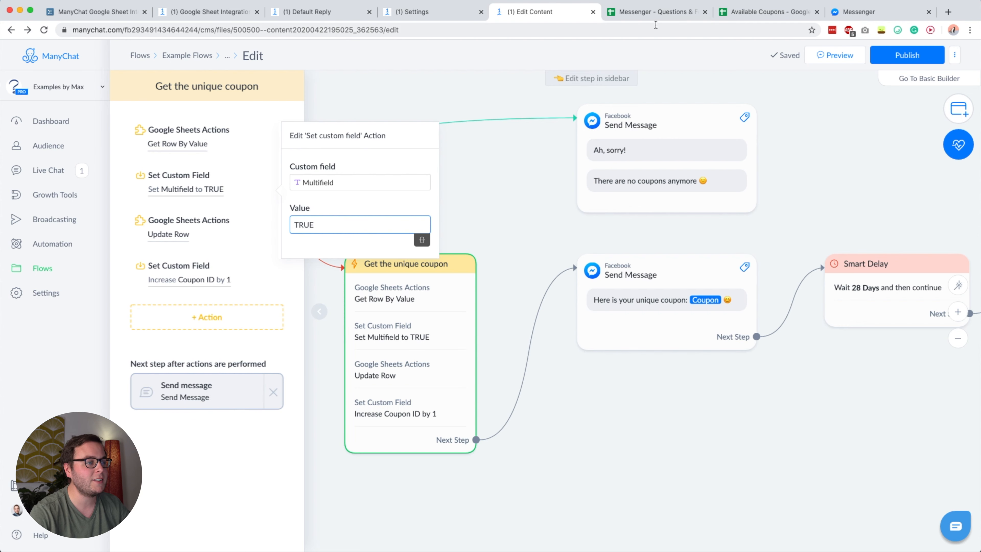
- Glance at the spreadsheets, then bring up the Update Row Google Sheets action settings
left_click(657, 11)
left_click(733, 11)
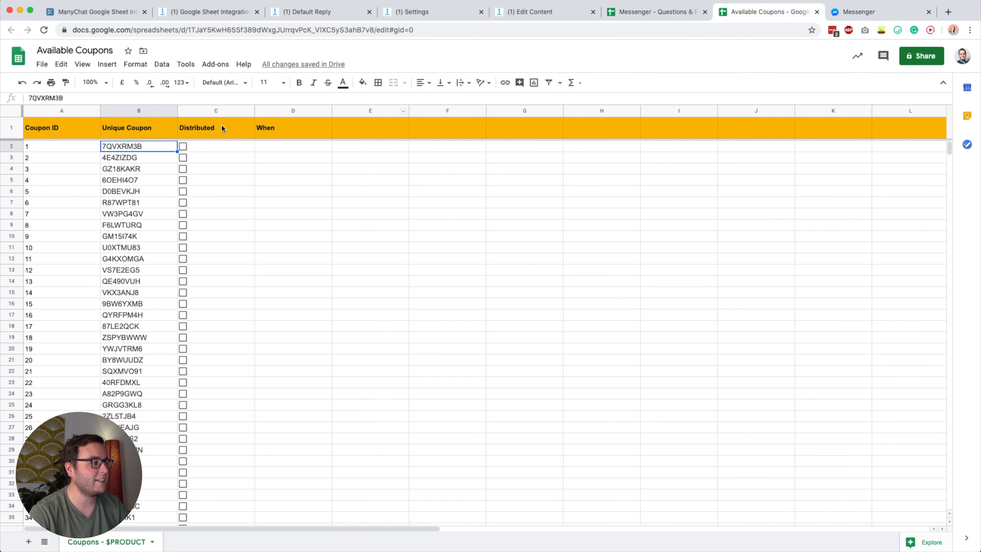
left_click(539, 8)
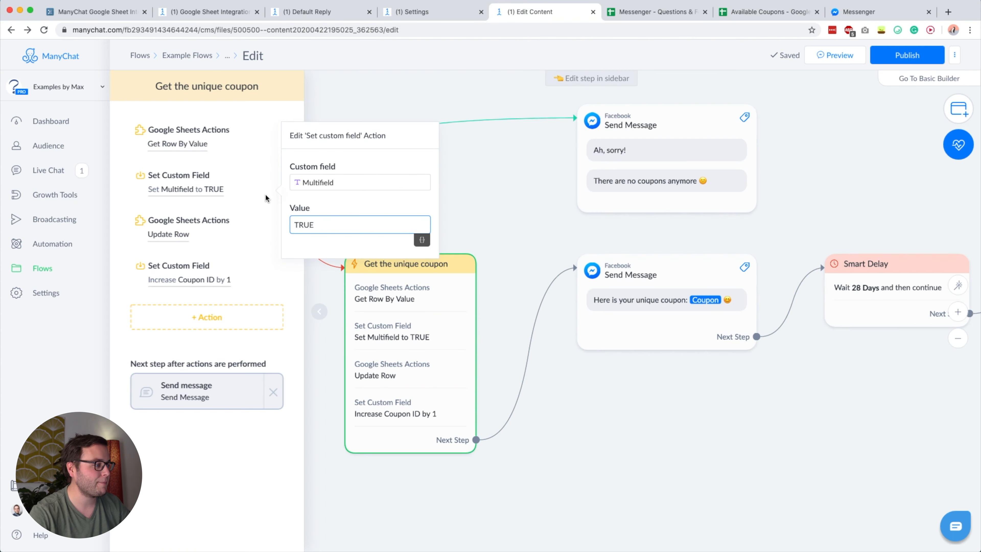
left_click(206, 284)
left_click(169, 234)
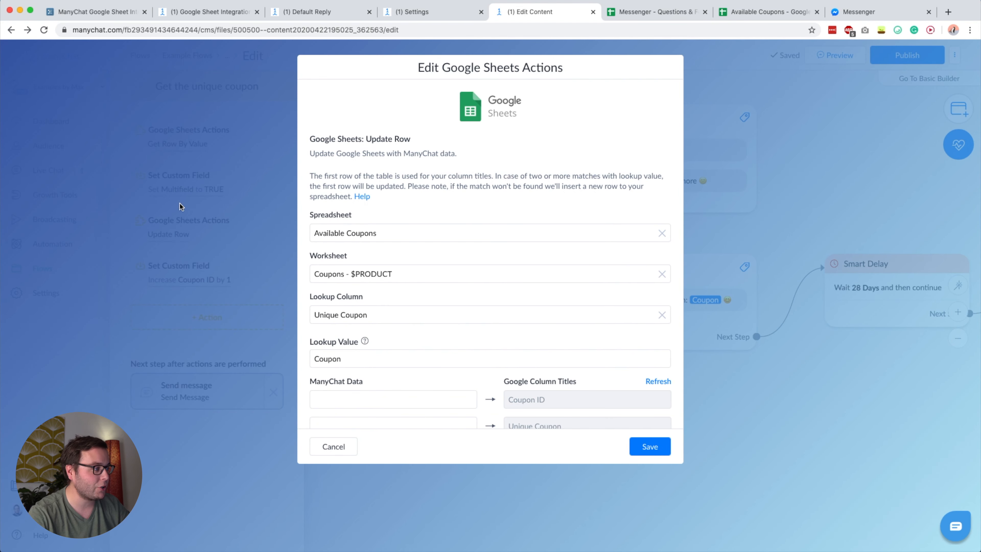
- Review the Update Row action's Unique Coupon lookup column setting
scroll(380, 238, "down", 3)
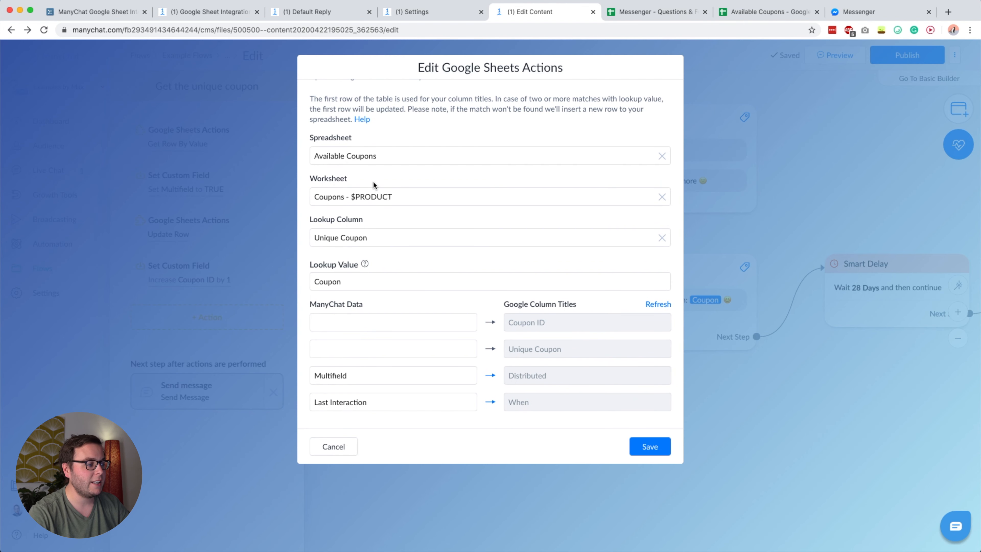
triple_click(322, 221)
left_click(328, 222)
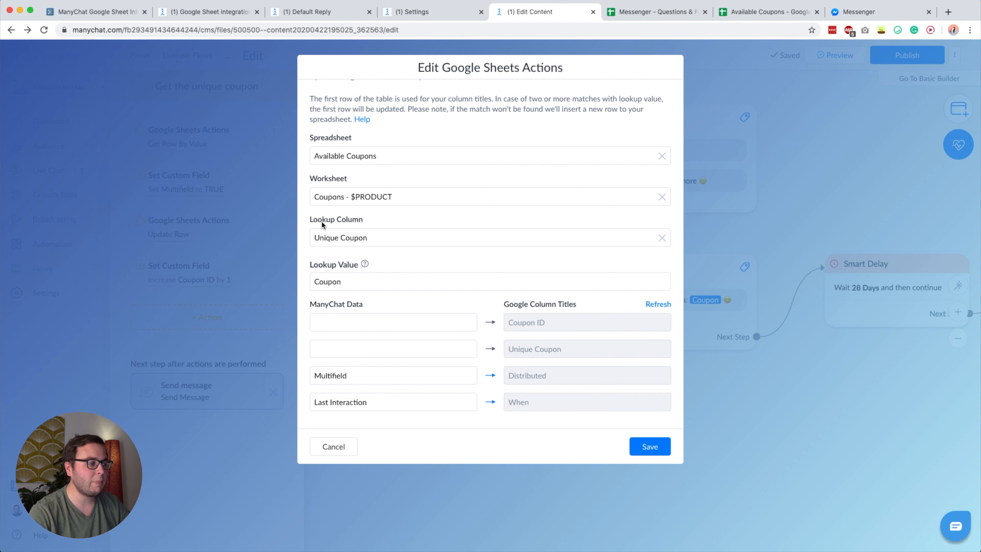
left_click(363, 219)
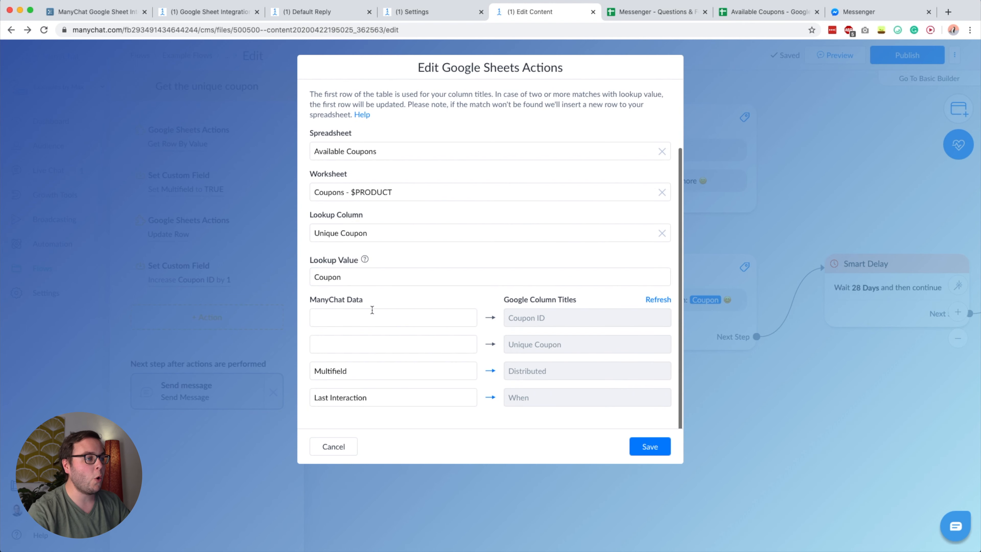
- Test the Distributed checkbox and When cell in Available Coupons, then save the Update Row action
left_click(726, 12)
left_click(64, 149)
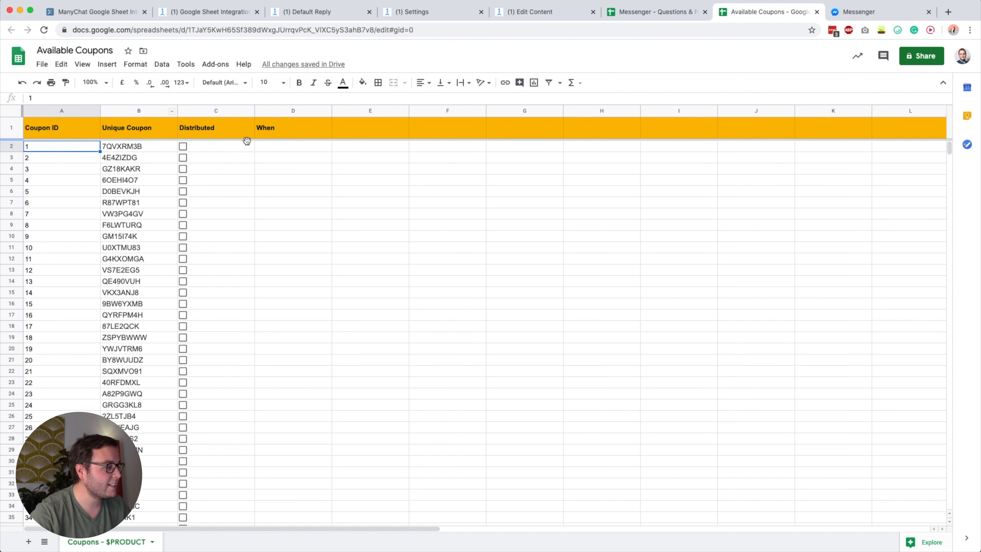
left_click(301, 151, "shift")
left_click(204, 151)
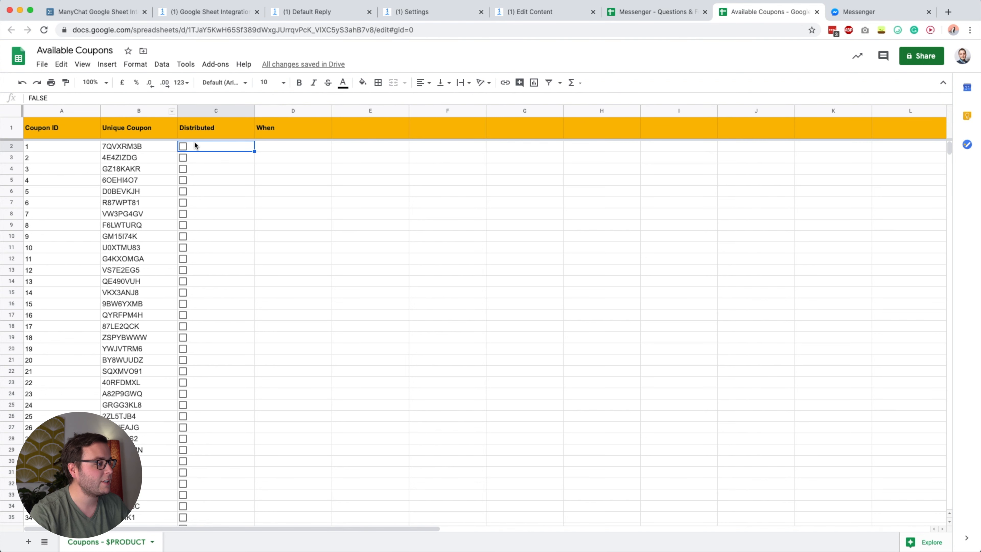
left_click(182, 146)
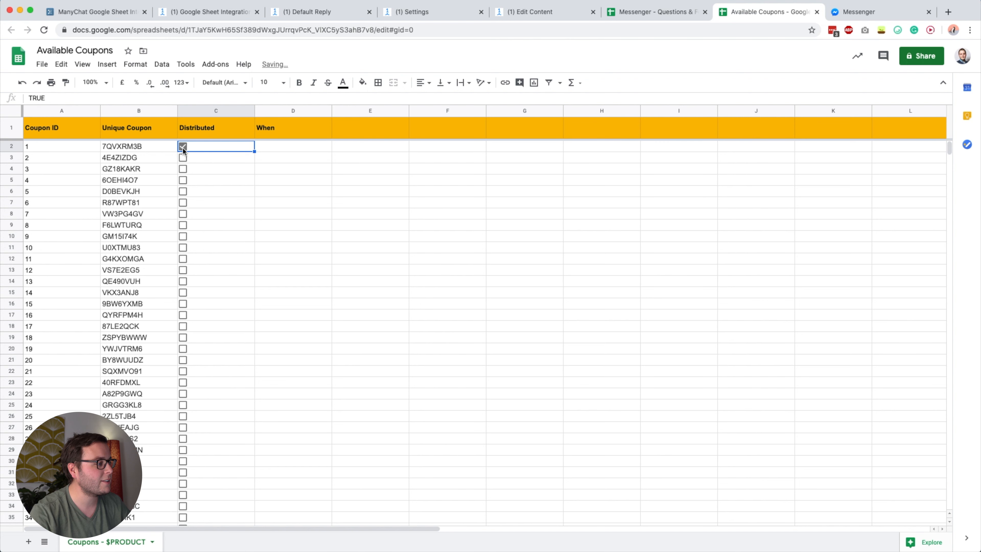
left_click(184, 147)
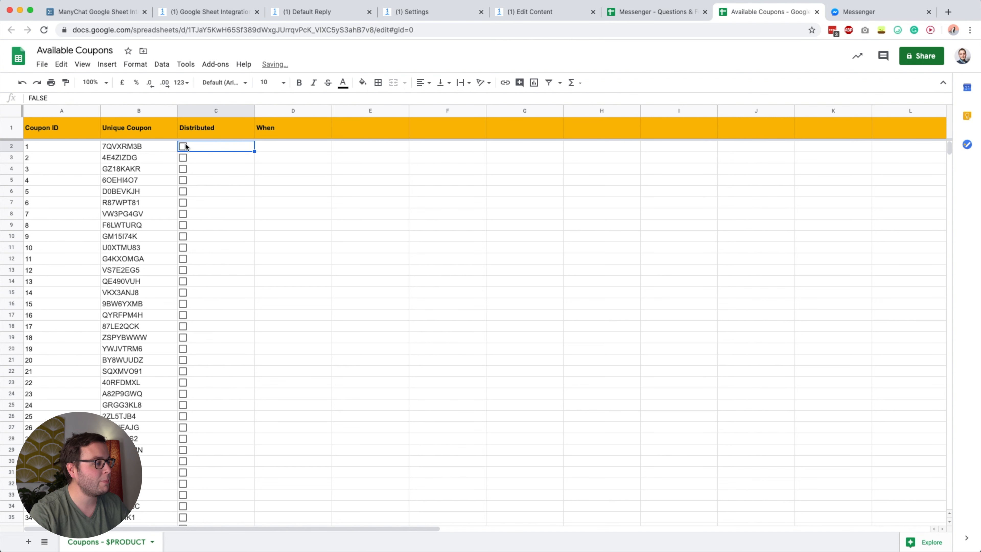
left_click(287, 146)
left_click(532, 16)
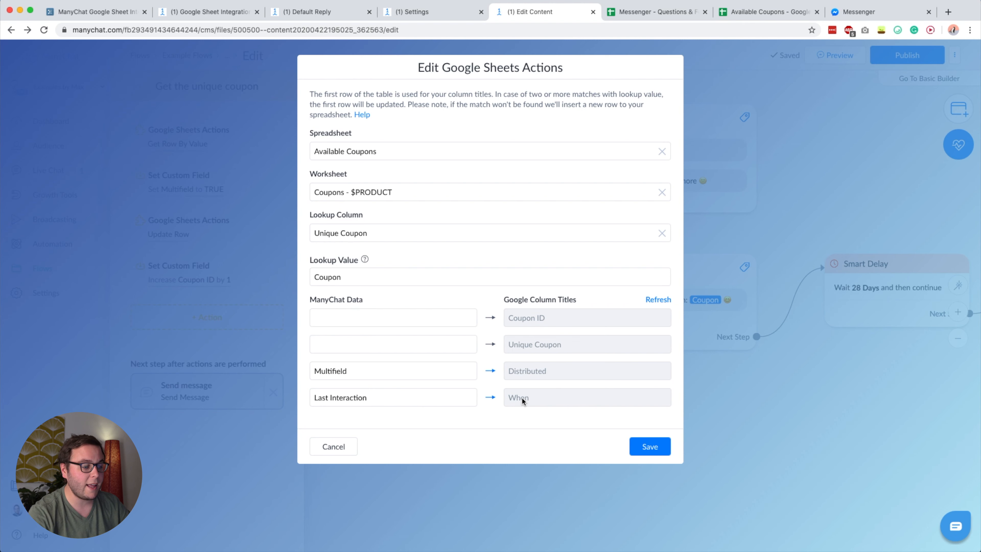
left_click(649, 447)
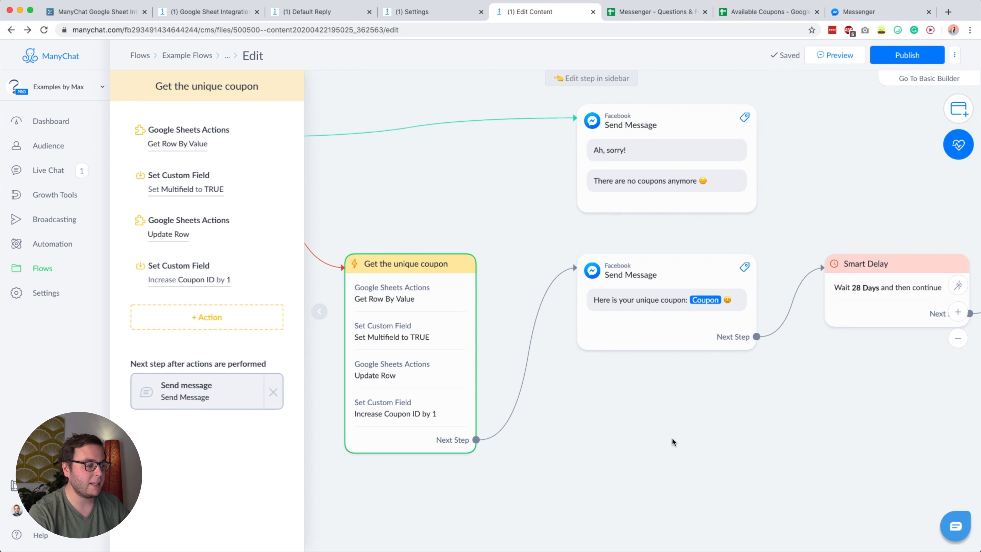
- Pan across the whole coupon flow to review its steps, then publish it
left_click(639, 431)
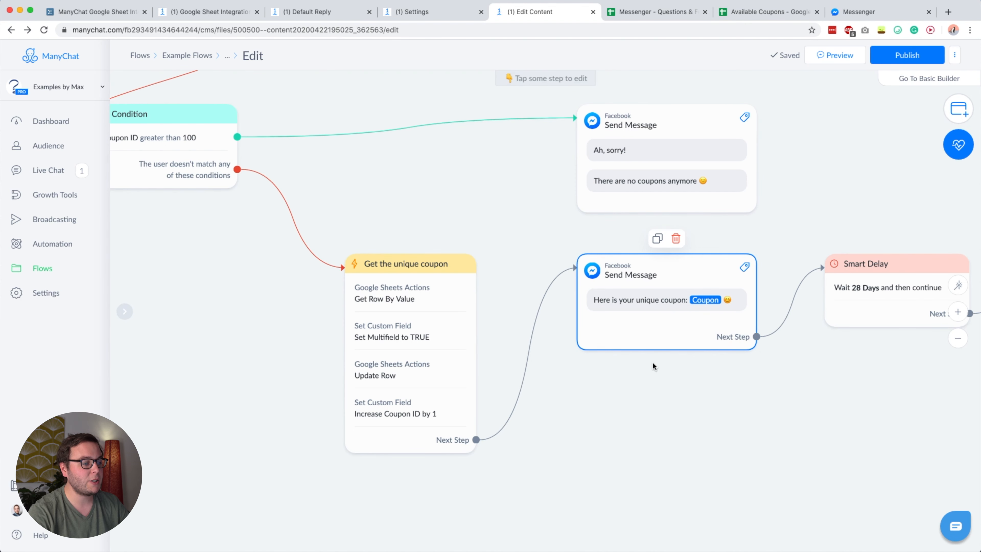
left_click_drag(652, 362, 536, 392)
scroll(536, 392, "down", 1)
left_click(486, 320)
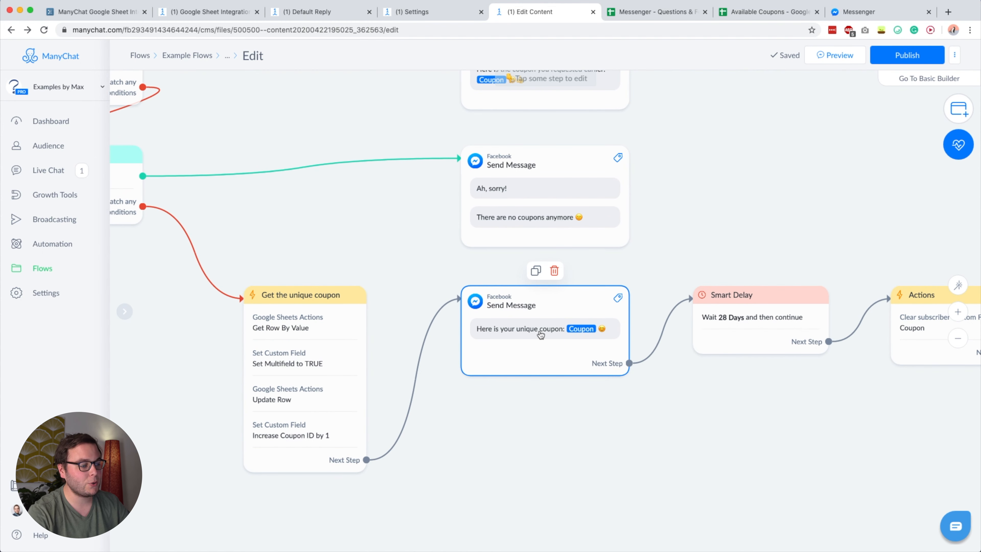
left_click(791, 434)
scroll(634, 426, "down", 2)
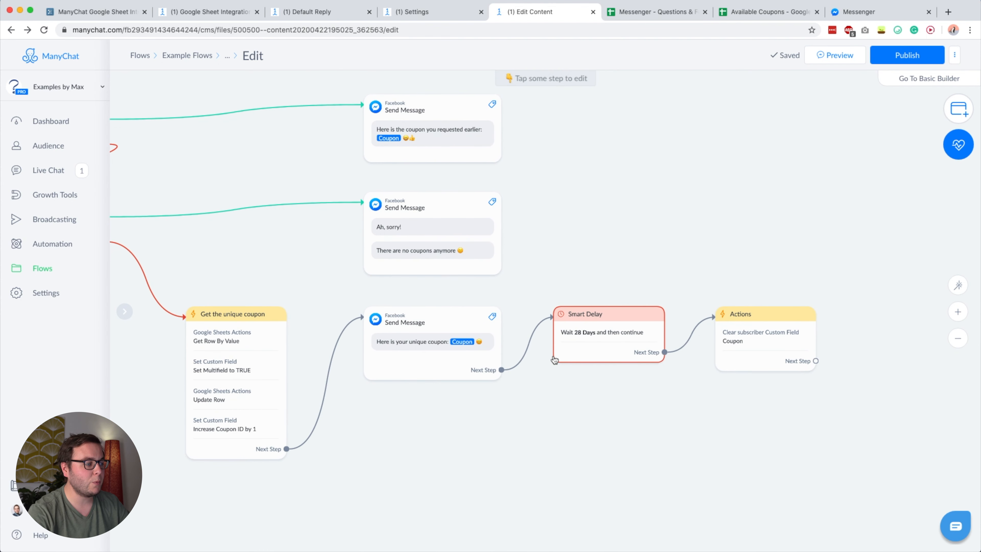
scroll(602, 417, "left", 2)
scroll(637, 377, "left", 3)
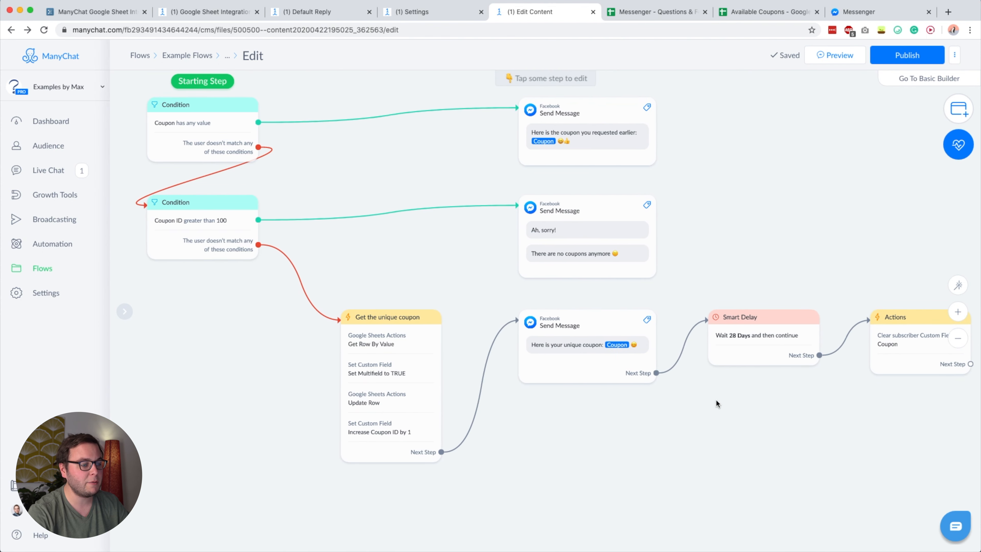
scroll(717, 335, "up", 2)
scroll(717, 260, "down", 1)
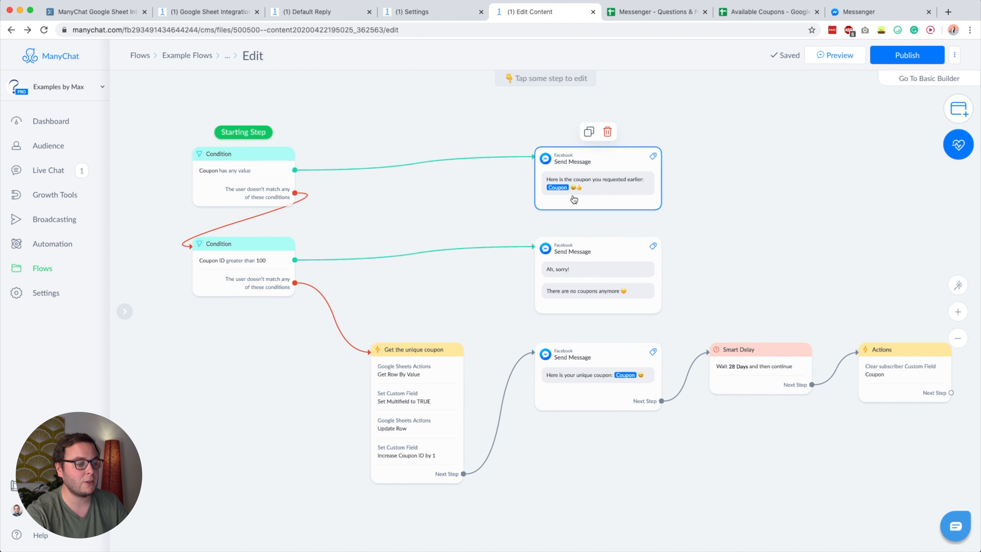
left_click_drag(765, 255, 673, 248)
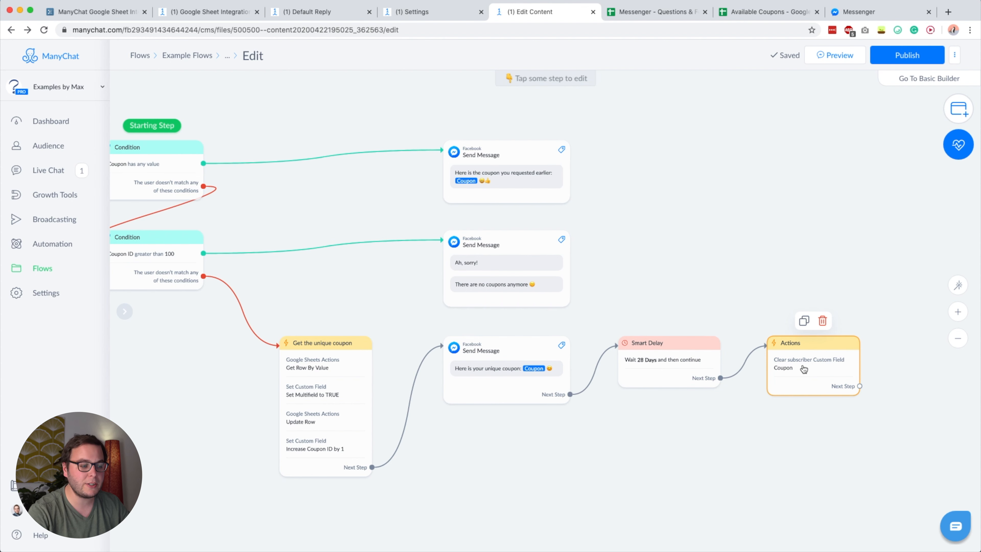
left_click_drag(695, 160, 730, 170)
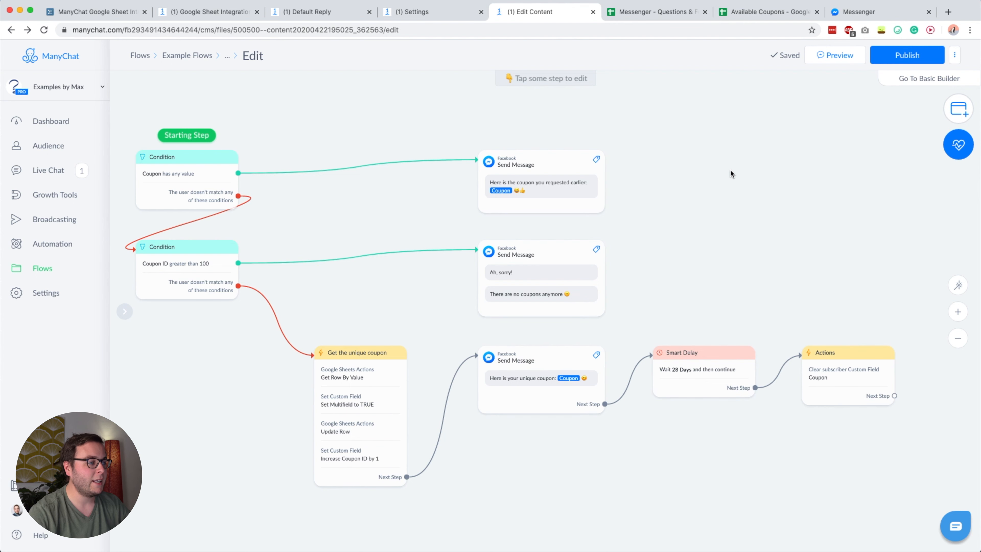
left_click_drag(685, 167, 722, 162)
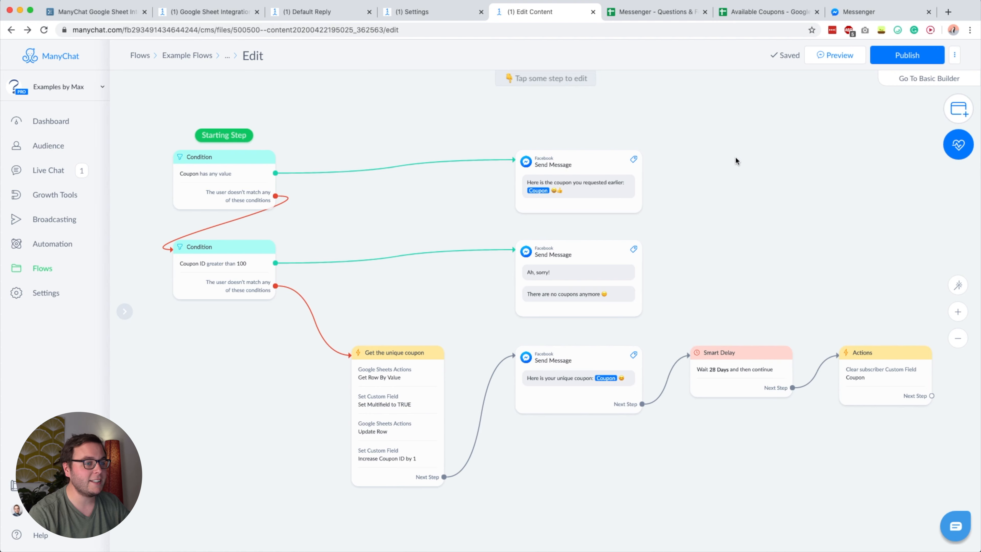
left_click(915, 58)
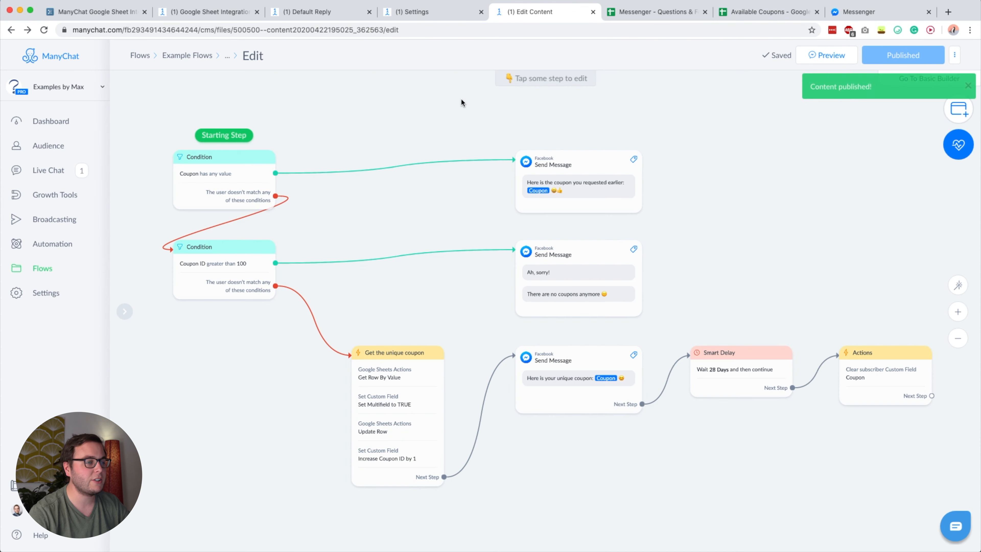
- Check the Available Coupons sheet and Messenger, then move to the ManyChat settings tab
left_click(763, 12)
left_click(346, 197)
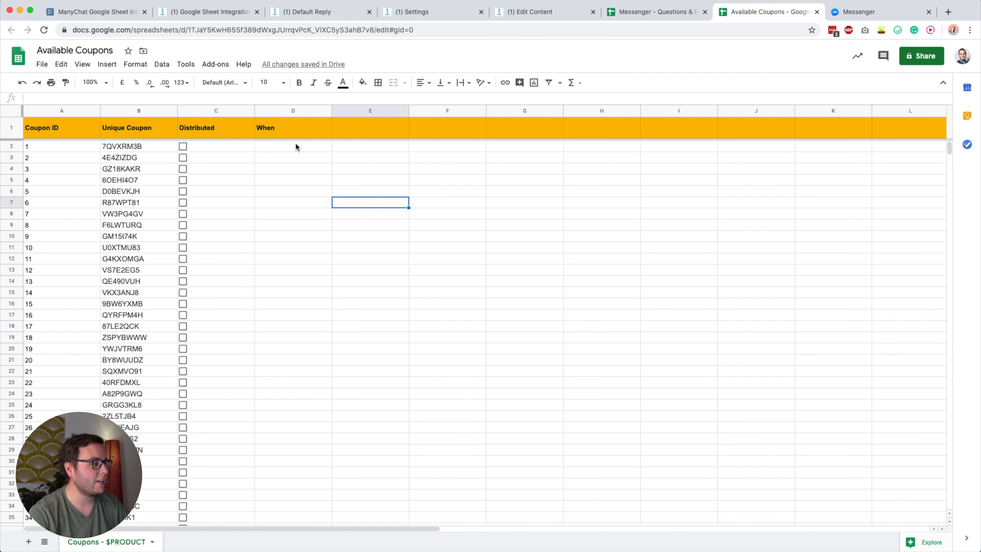
left_click(561, 15)
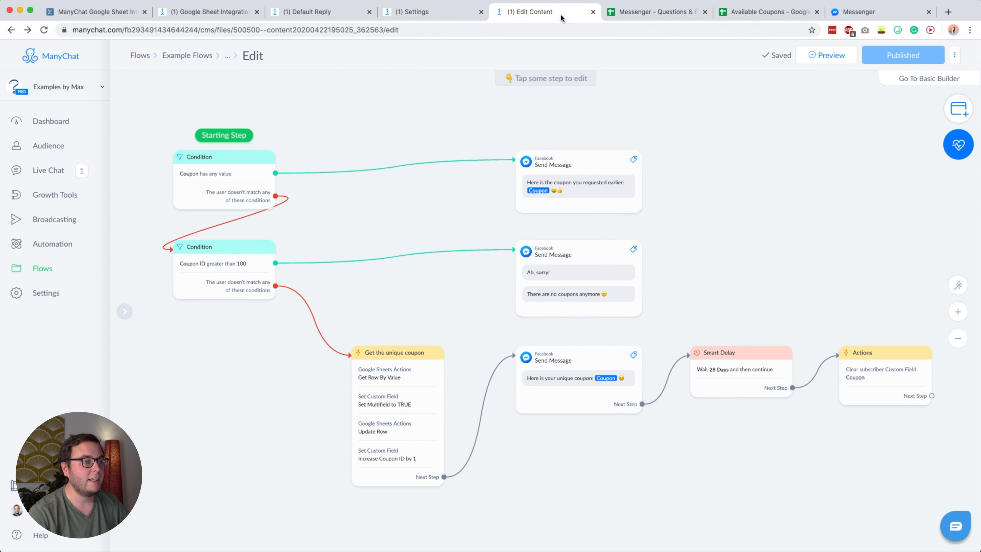
left_click(848, 15)
left_click(563, 15)
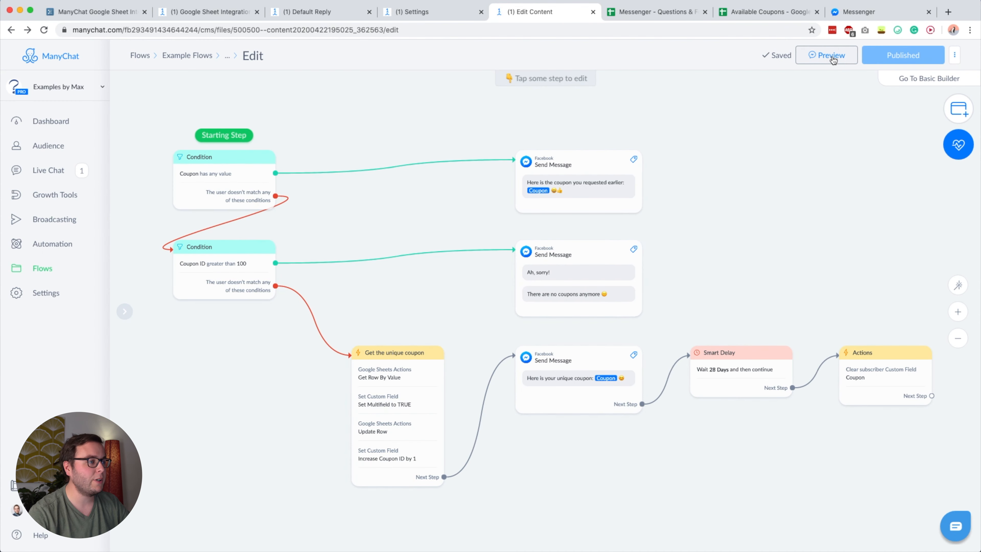
left_click(427, 16)
- Open the subscriber's profile from Audience and clear the Coupon field
left_click(48, 145)
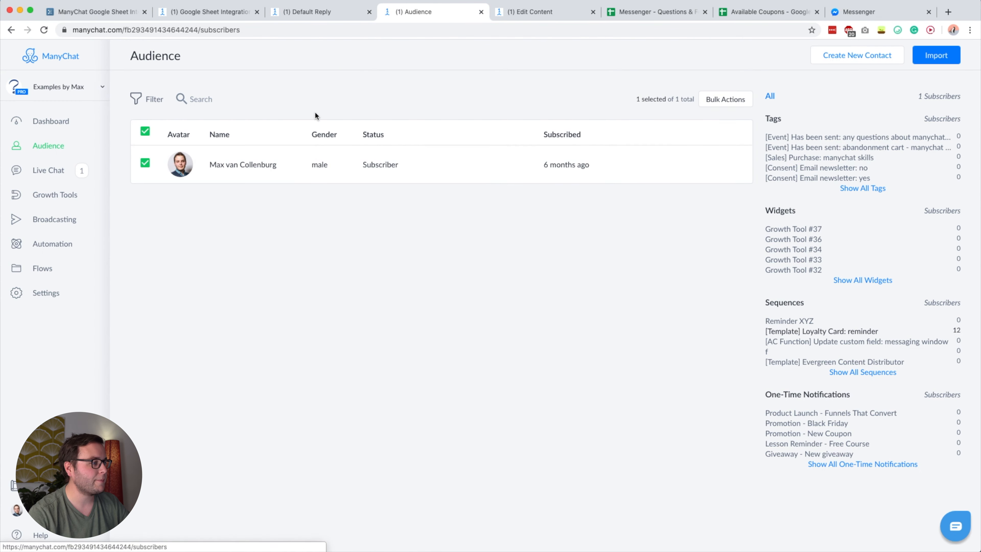
left_click(308, 163)
scroll(542, 281, "down", 1)
left_click(529, 290)
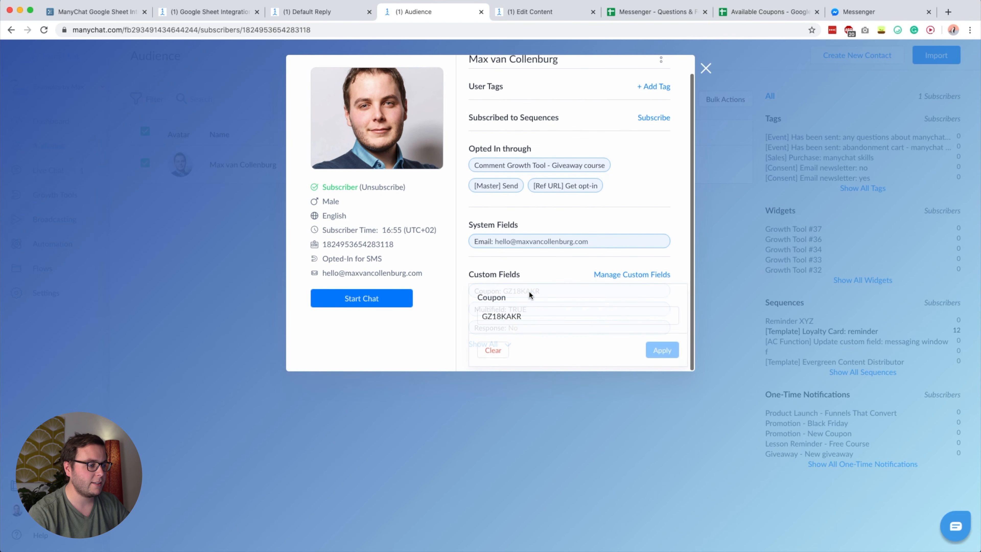
left_click(498, 350)
left_click(556, 113)
- Clear the subscriber's Multifield and Response fields
left_click(539, 316)
left_click(492, 369)
left_click(548, 111)
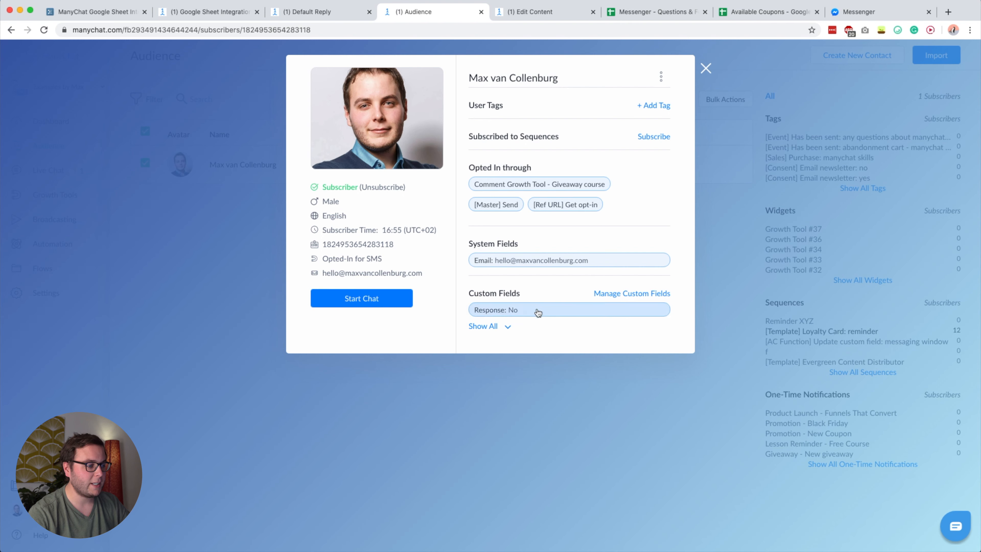
left_click(537, 312)
left_click(493, 369)
left_click(555, 113)
- Preview the coupon flow so Messenger delivers unique coupon 6OEHI4O7
left_click(705, 68)
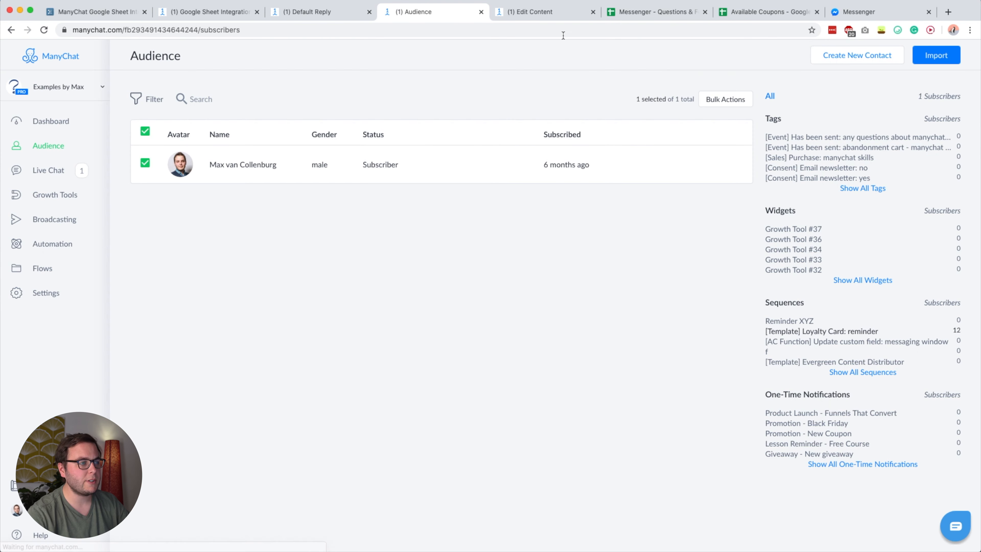
left_click(555, 11)
left_click(829, 56)
left_click(858, 12)
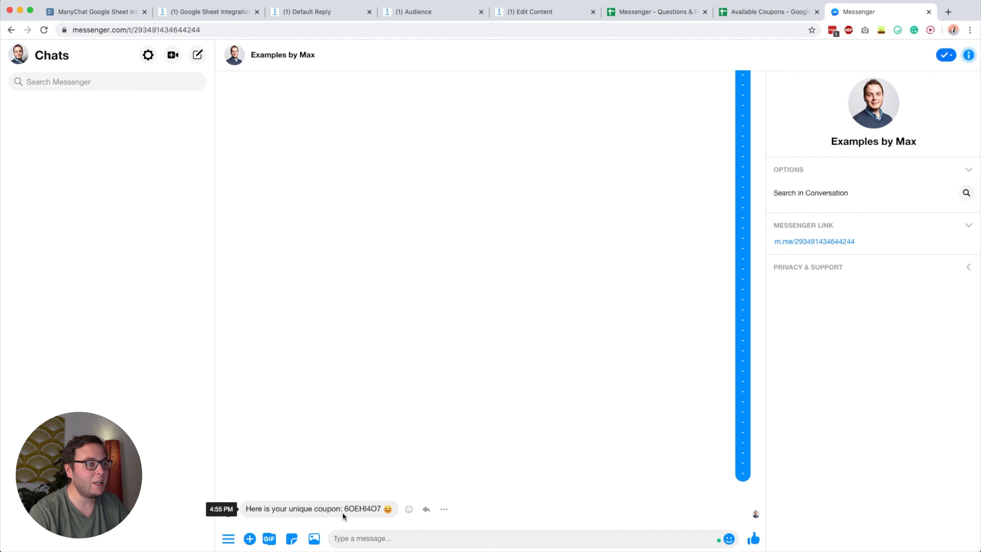
left_click(752, 13)
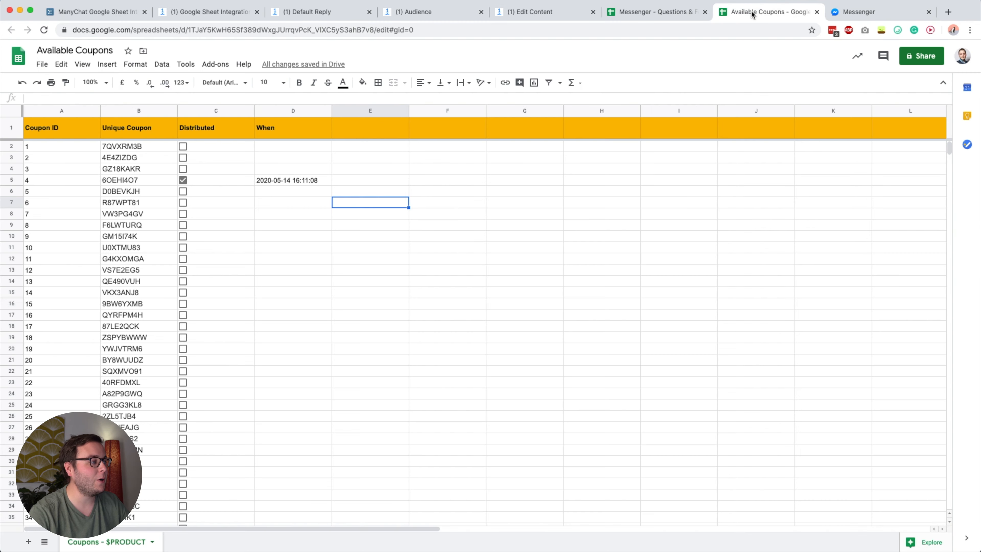
left_click(228, 169)
left_click(115, 182)
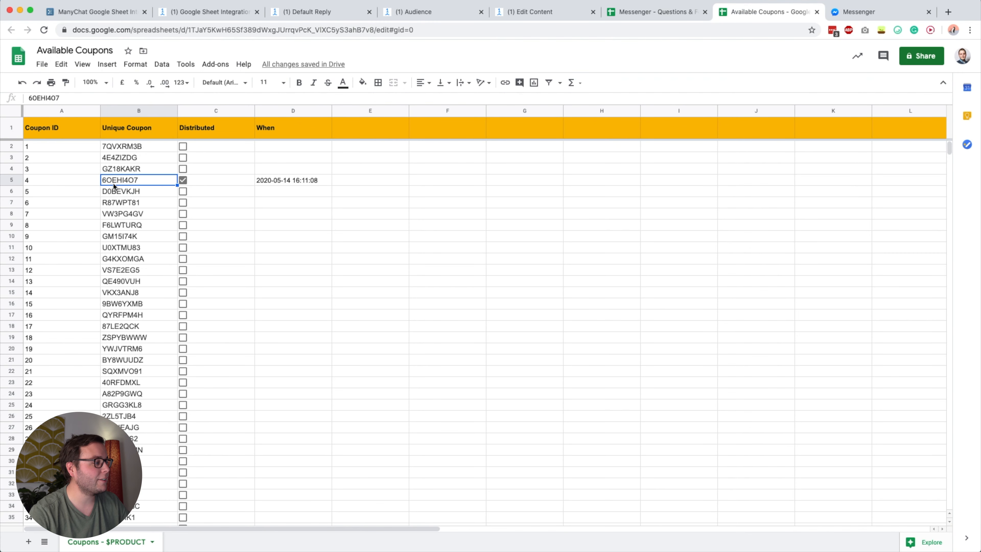
left_click(40, 183)
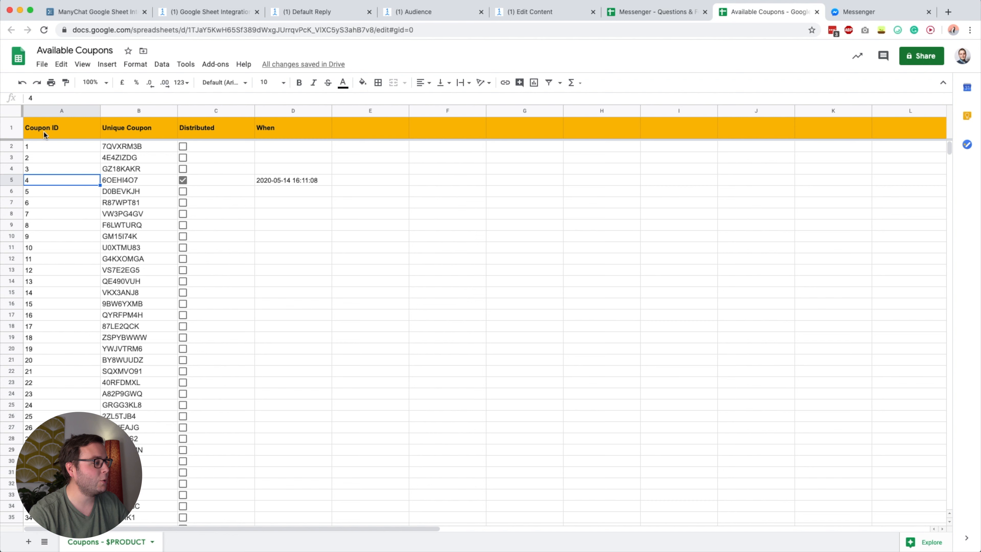
left_click(138, 178)
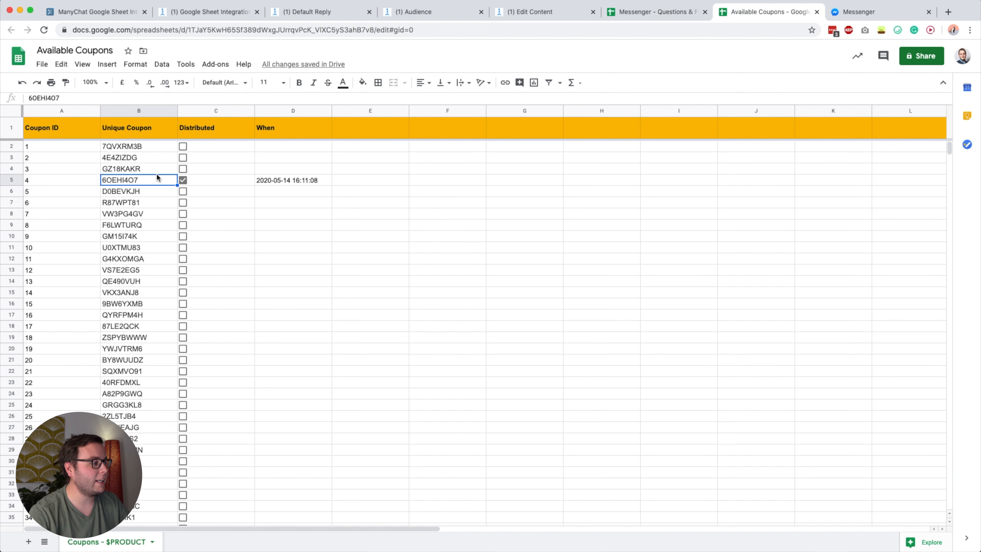
left_click(203, 181)
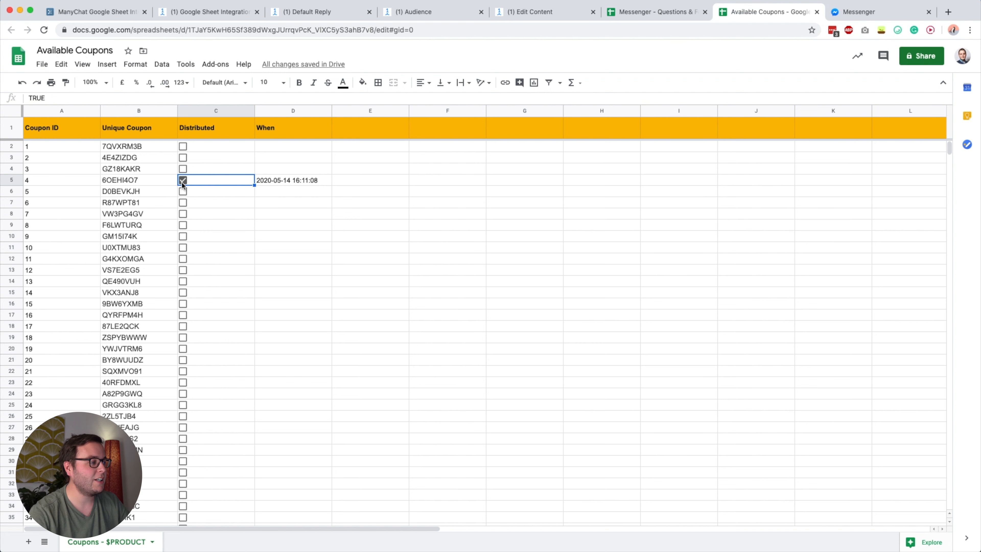
left_click(276, 181)
left_click(214, 181)
left_click(56, 146)
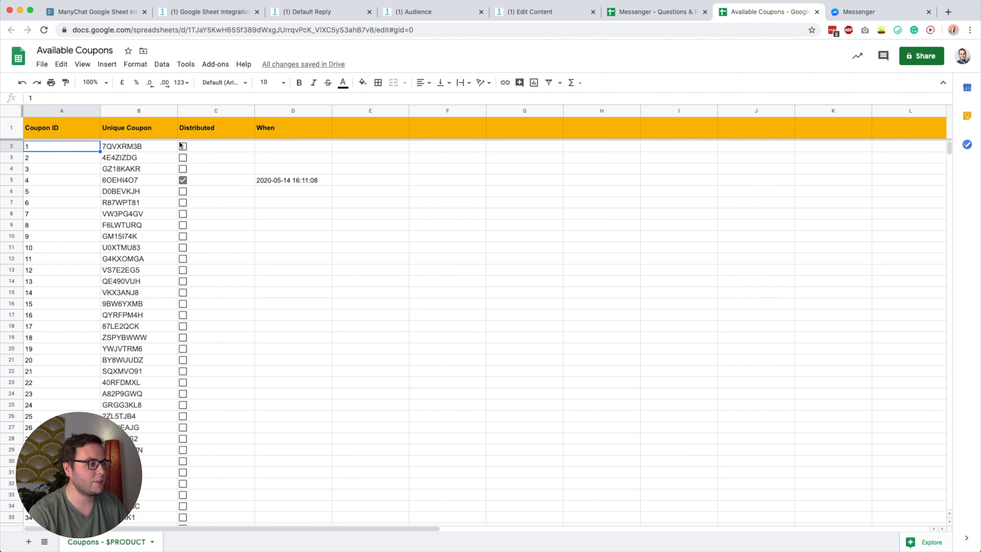
left_click(433, 12)
left_click(43, 291)
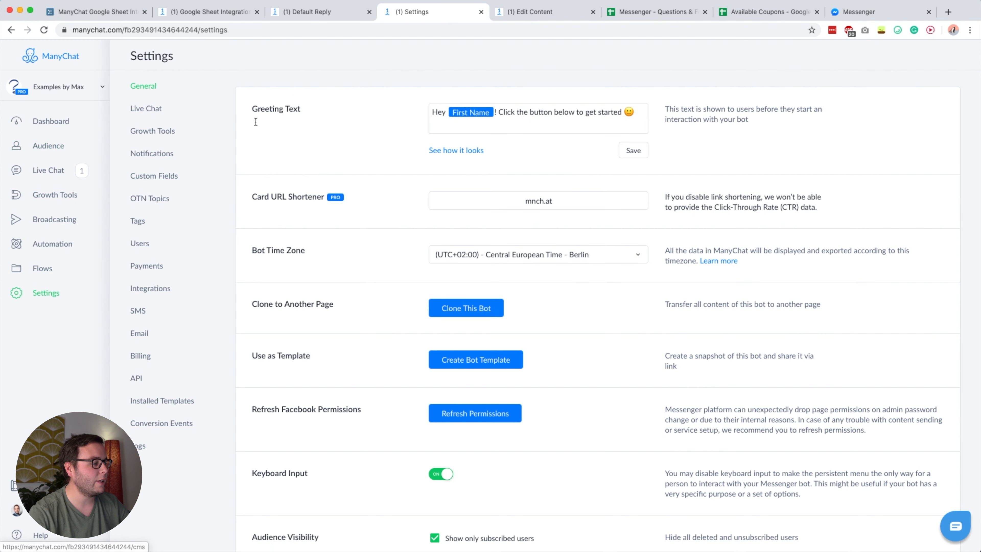
- Reset the Coupon ID bot field to 1 in Custom Fields
left_click(177, 178)
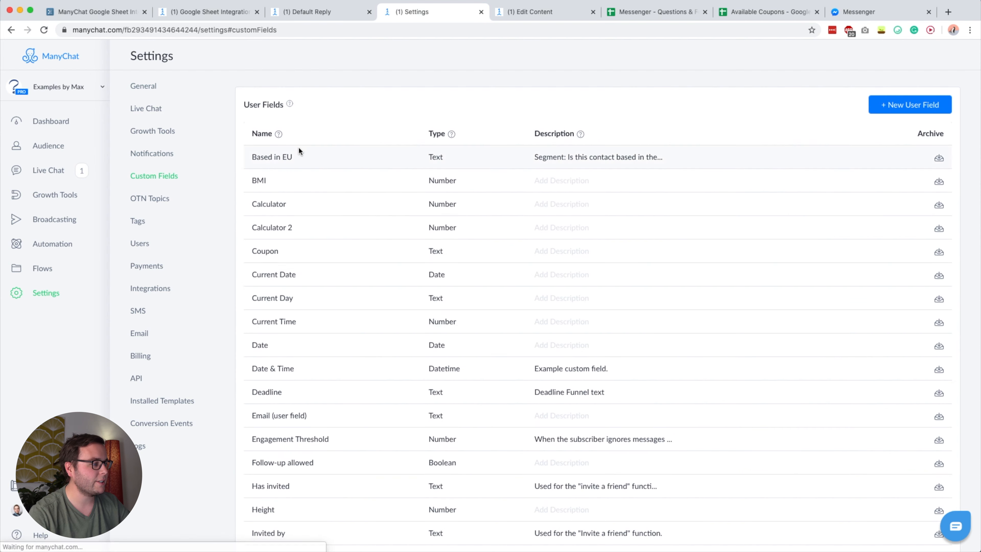
scroll(391, 299, "down", 20)
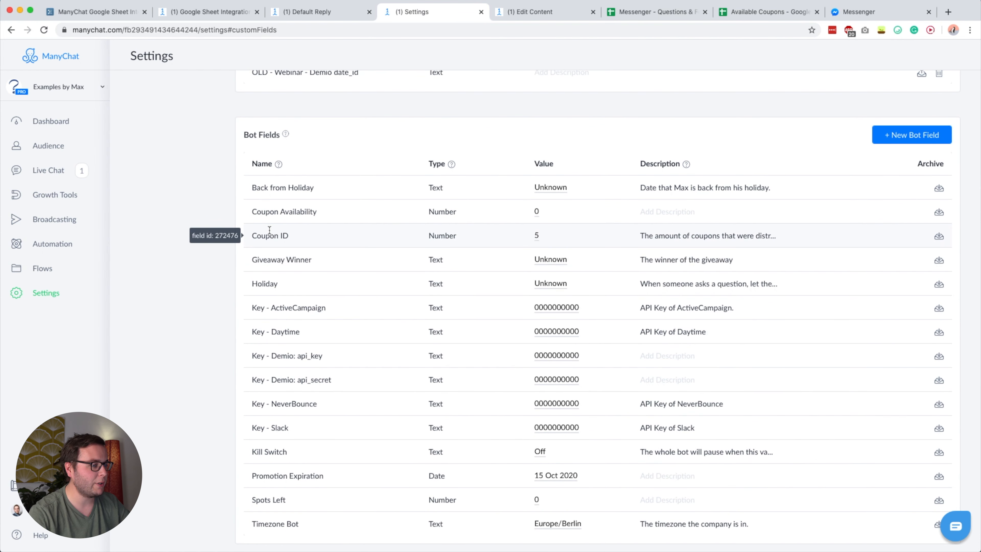
left_click(537, 236)
type("1")
key("Return")
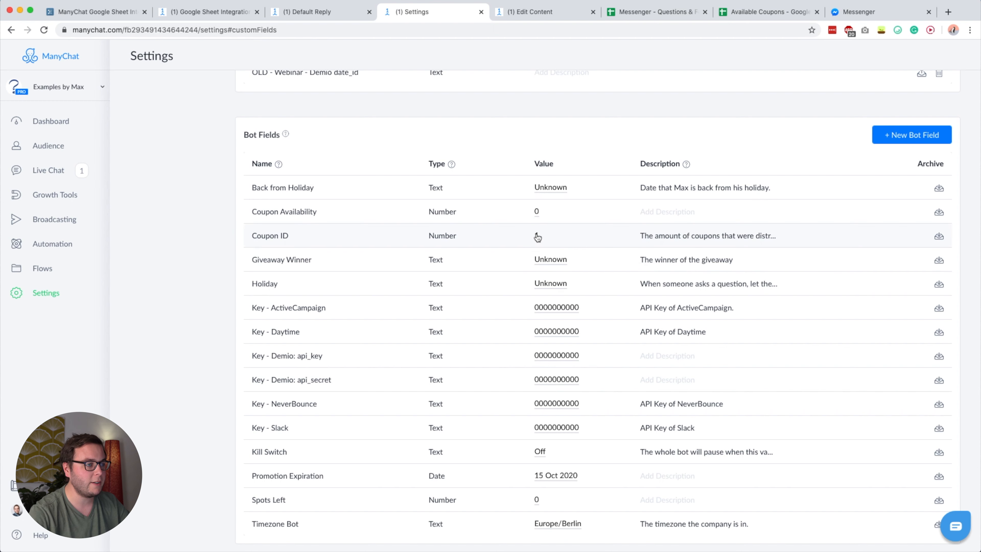
- Untick coupon 4's Distributed box and delete its timestamp in Available Coupons
left_click(764, 12)
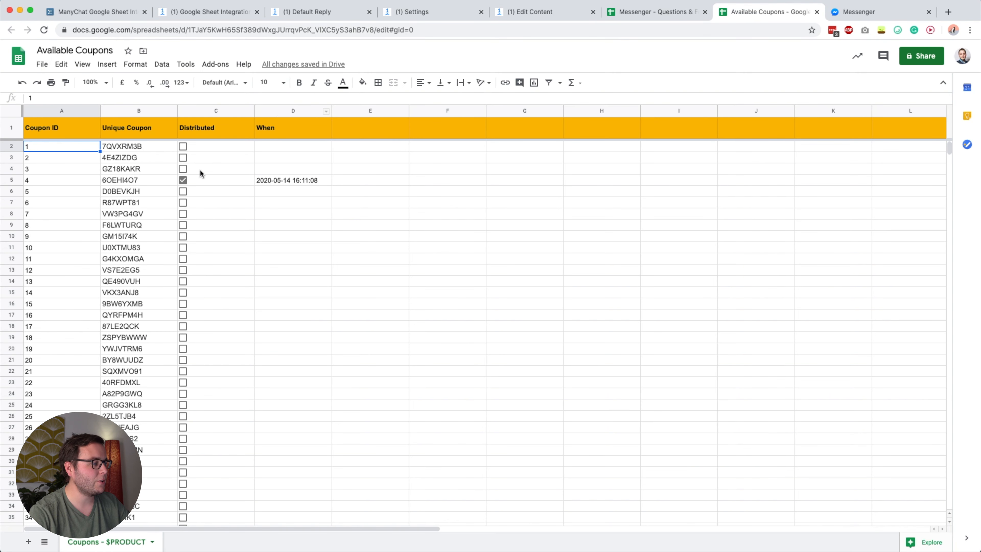
left_click(182, 180)
left_click(305, 180)
key("Delete")
left_click(421, 237)
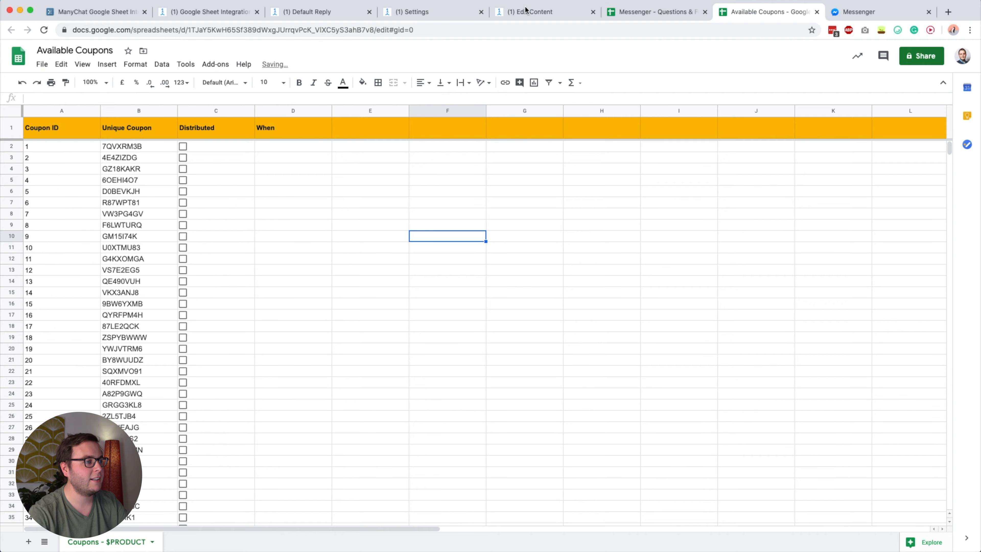
left_click(525, 9)
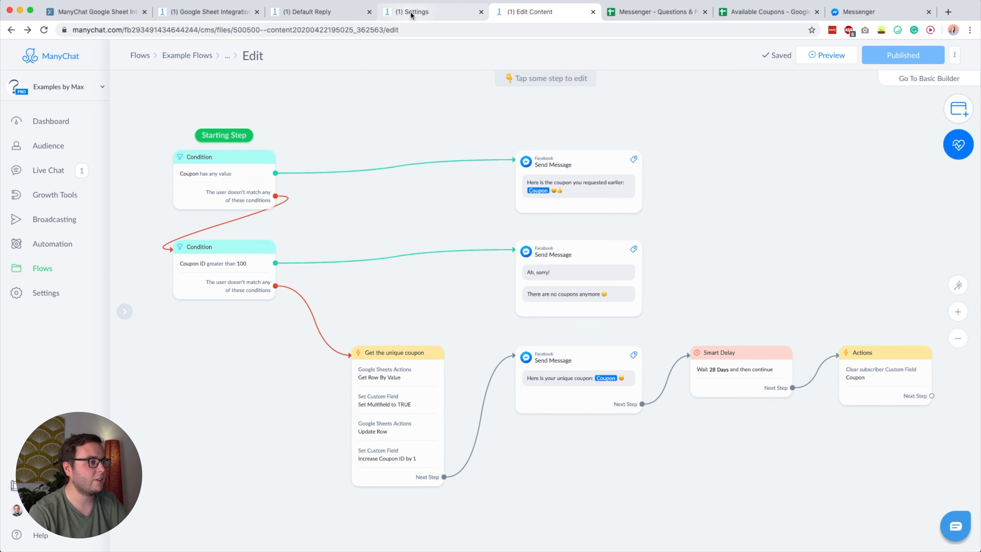
left_click(425, 12)
- Clear the subscriber's Coupon and Multifield values, then return to the coupon flow
left_click(70, 145)
left_click(315, 163)
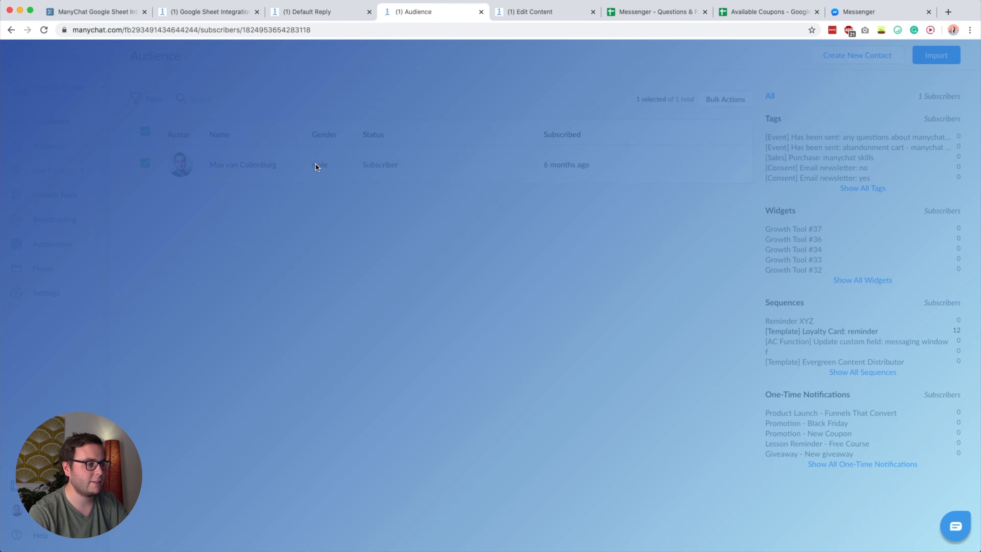
left_click(528, 311)
left_click(501, 367)
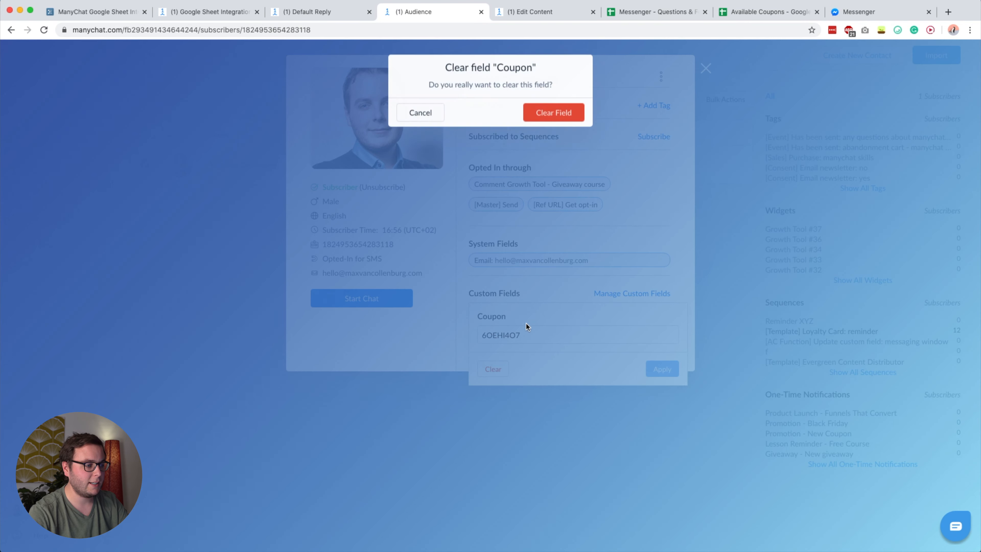
left_click(565, 118)
left_click(528, 309)
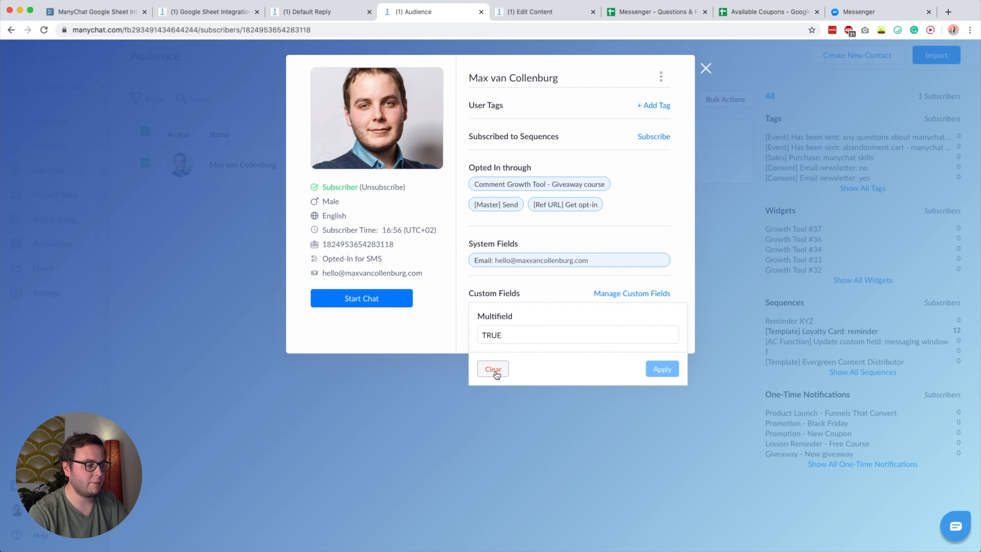
left_click(493, 368)
left_click(552, 112)
left_click(546, 14)
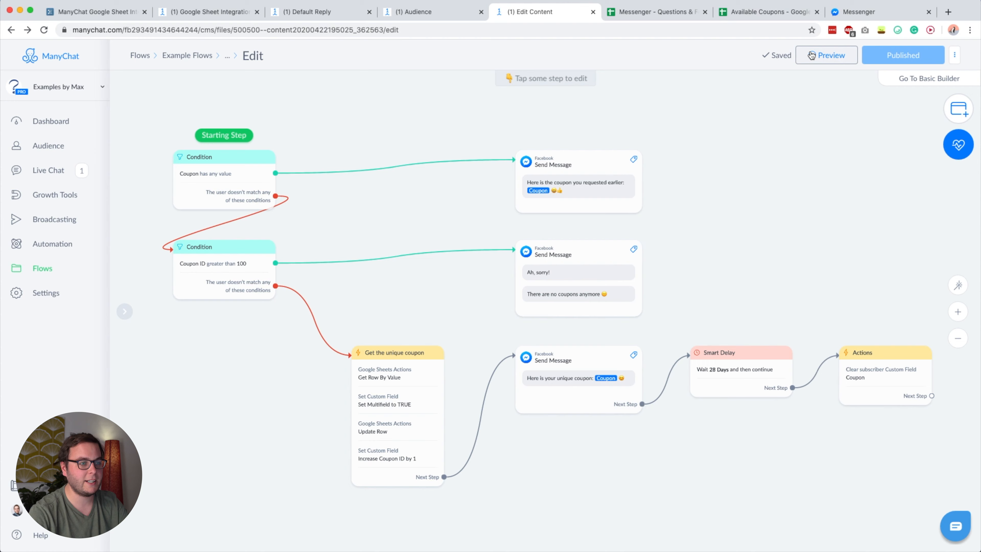
left_click(854, 13)
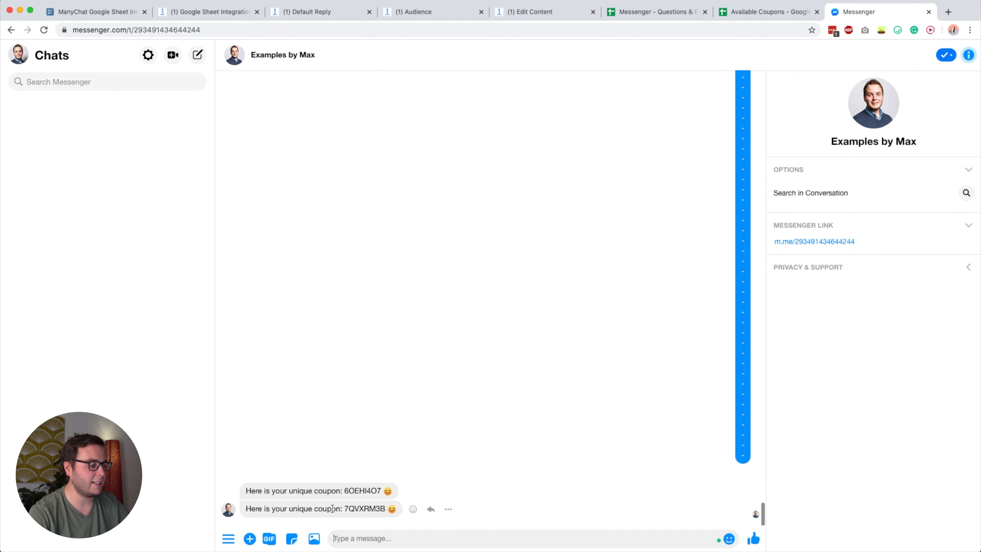
left_click(747, 15)
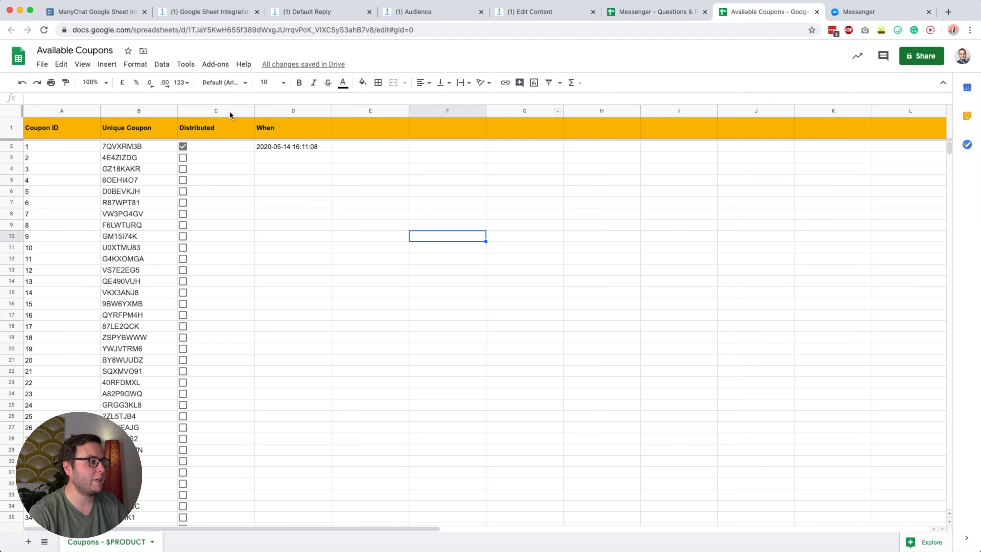
left_click(138, 150)
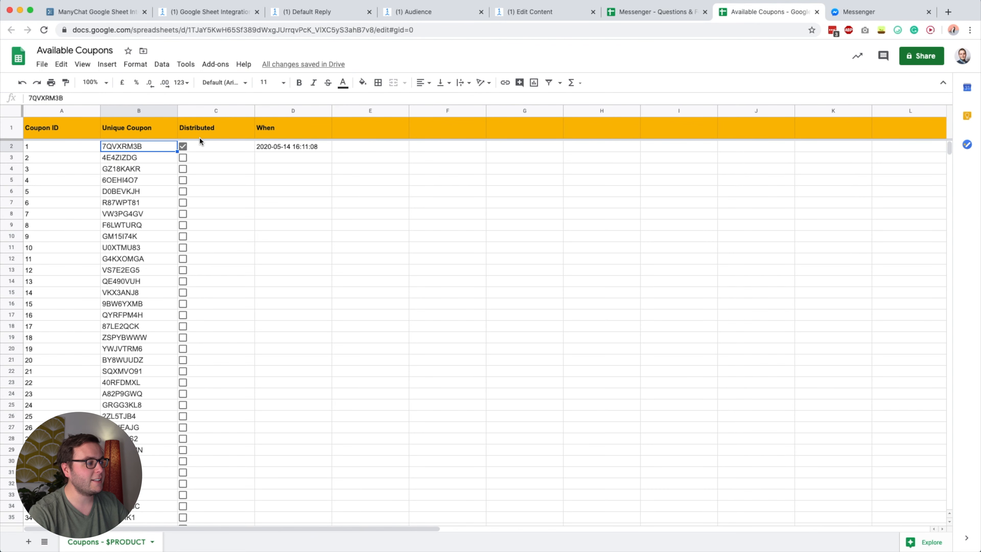
left_click(283, 152)
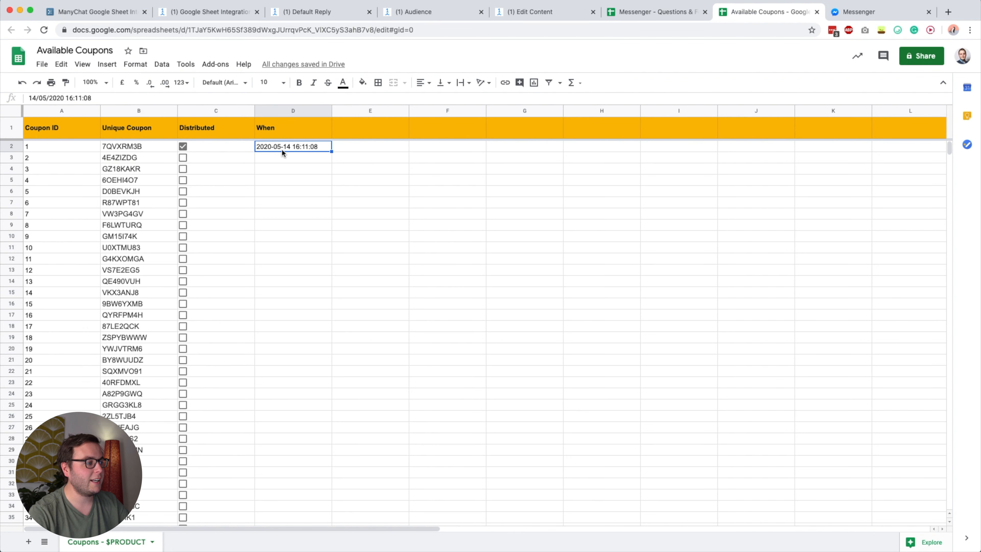
left_click(548, 17)
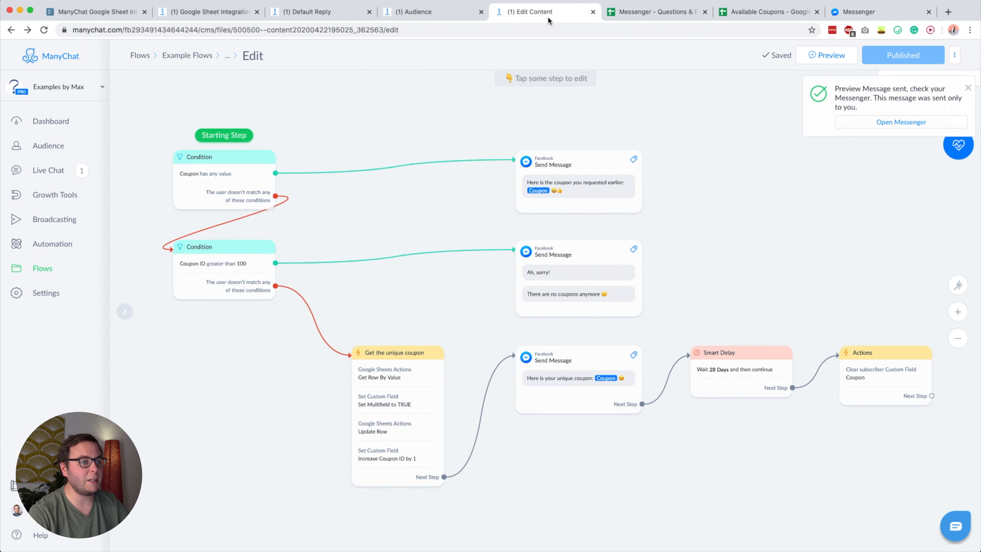
left_click(848, 11)
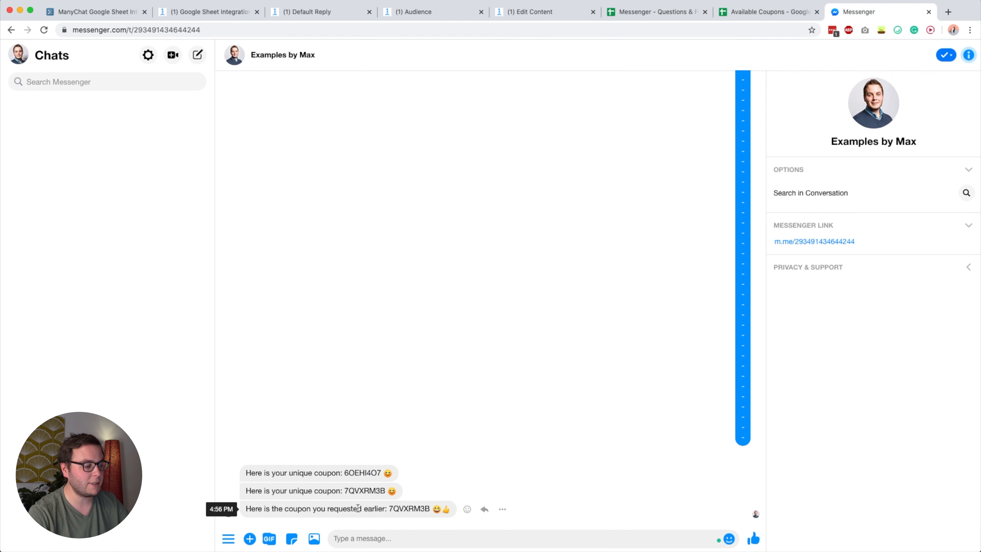
left_click(525, 10)
- Make the Coupon ID condition the starting step and preview again, receiving 4E4ZIZDG
left_click_drag(217, 137, 201, 279)
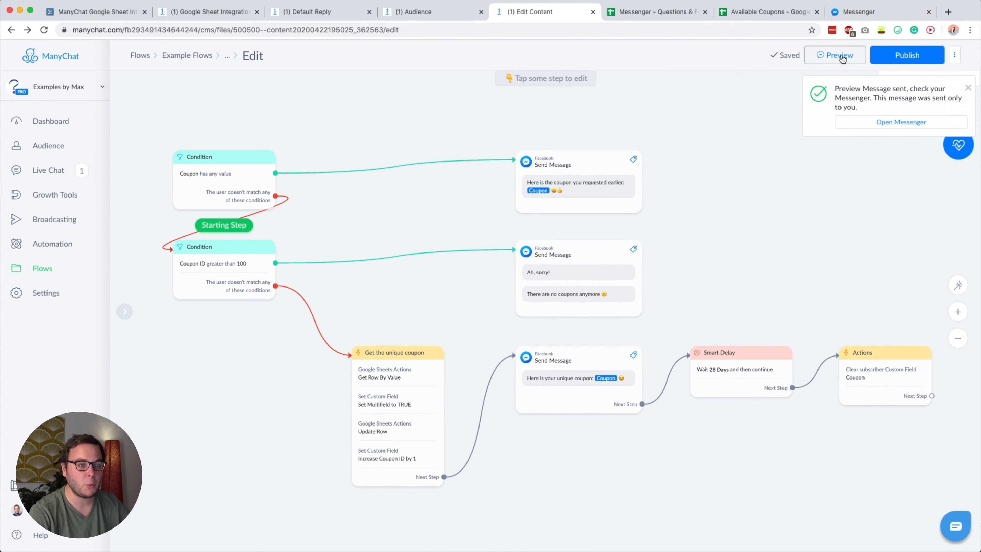
left_click(842, 58)
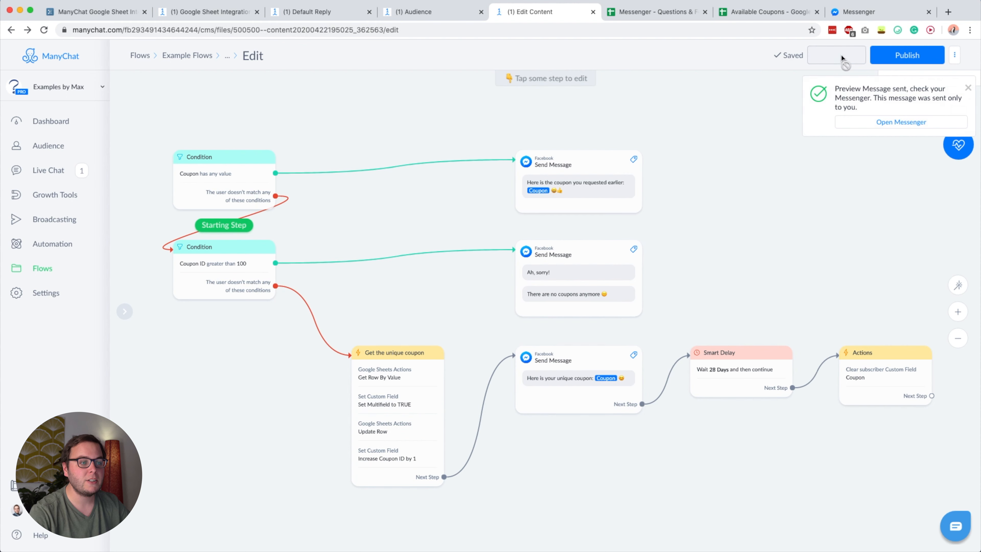
left_click(855, 18)
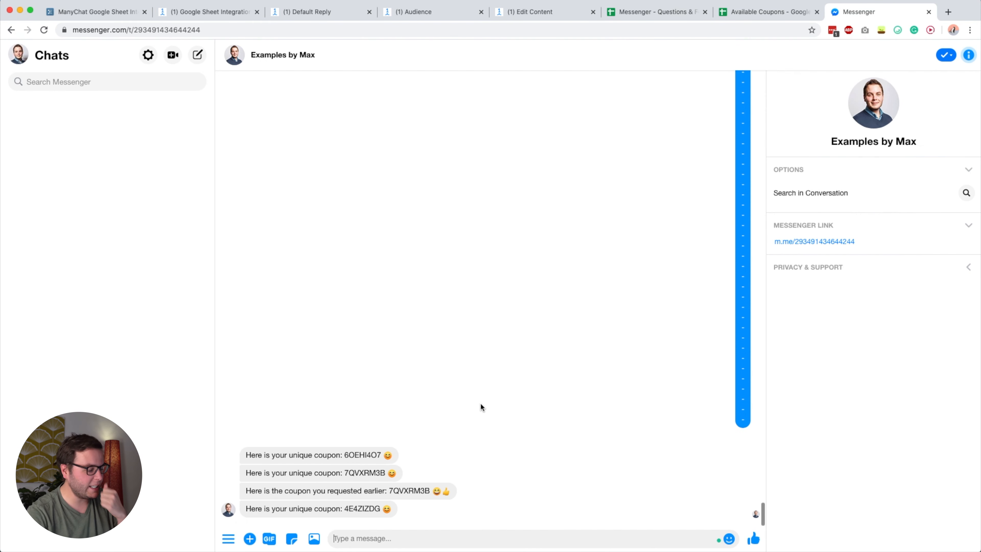
left_click(766, 11)
left_click(284, 161)
left_click(529, 11)
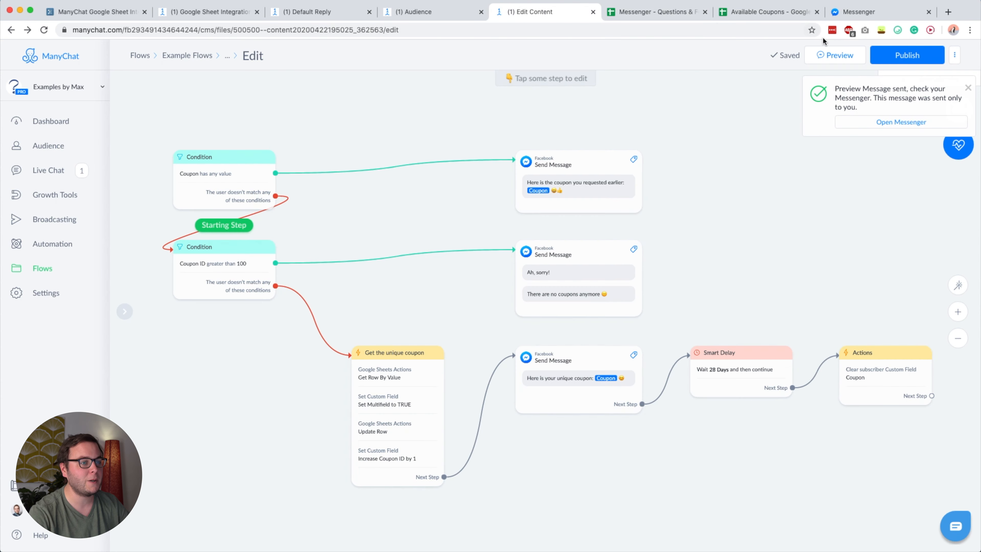
left_click(849, 13)
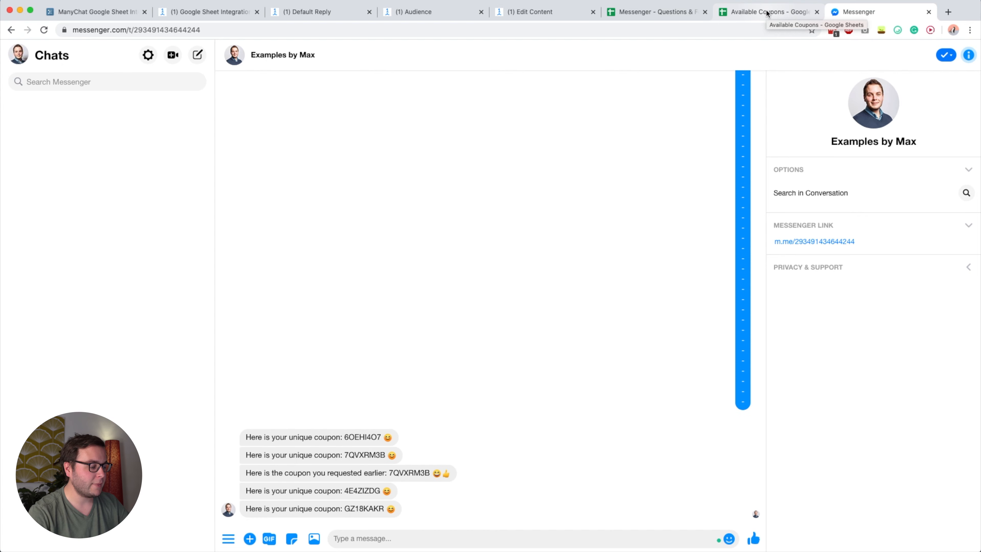
left_click(766, 13)
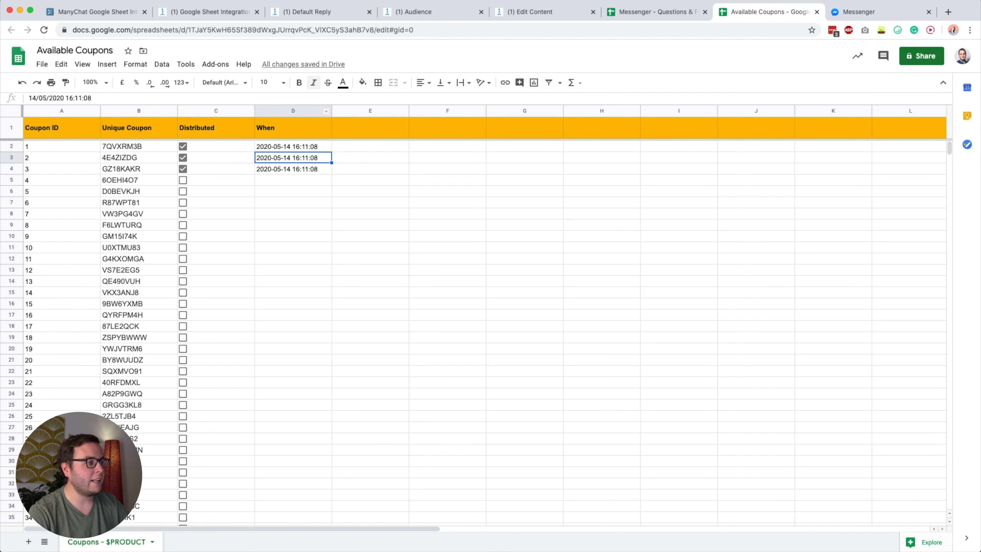
key("super+1")
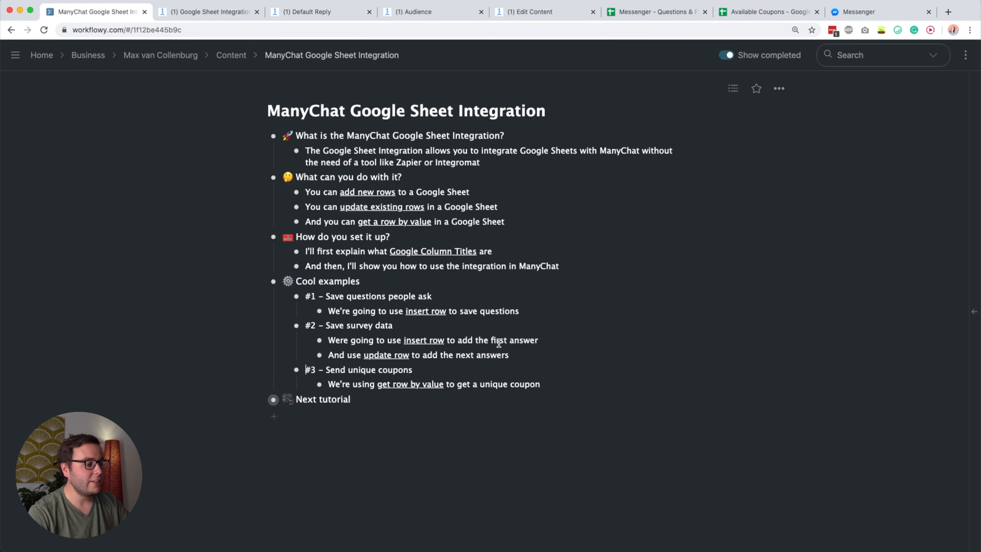